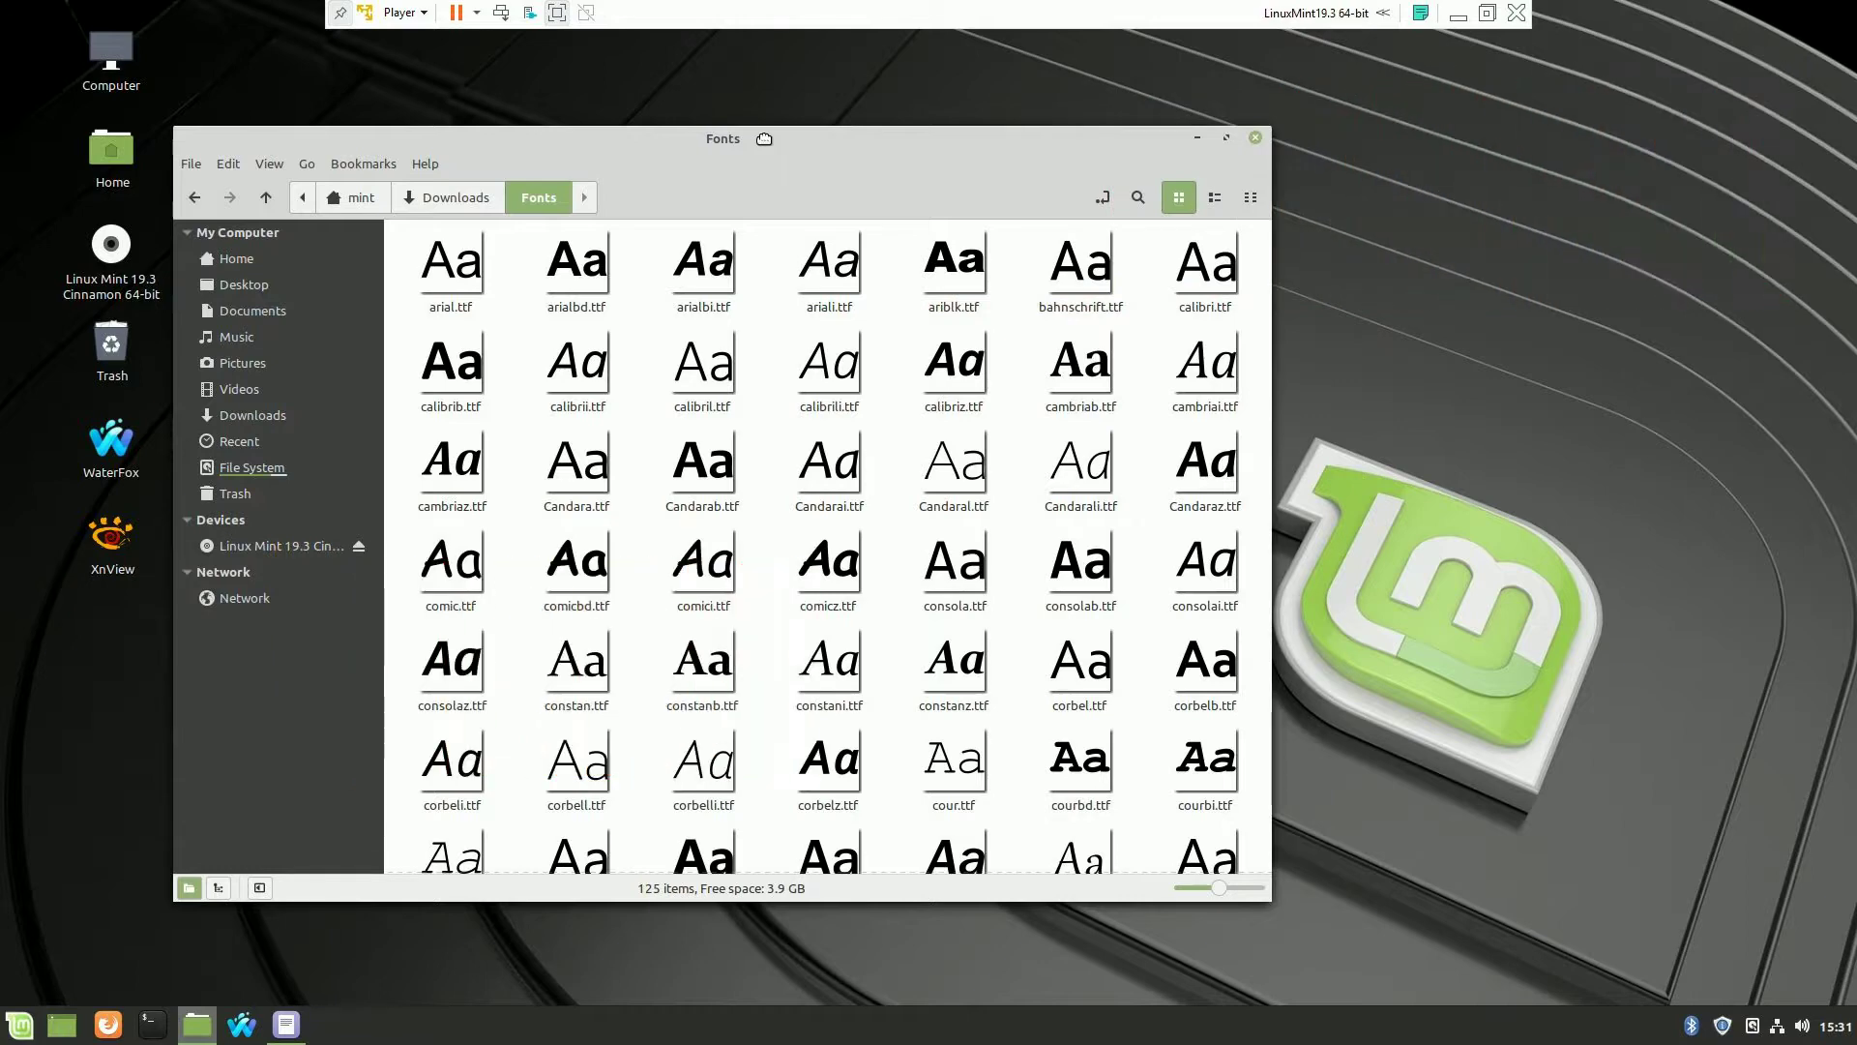
# Step: Extract playball.zip in Downloads and open Playball.ttf from the new playball folder in the font viewer
pyautogui.moveTo(764, 139); pyautogui.dragTo(961, 138)
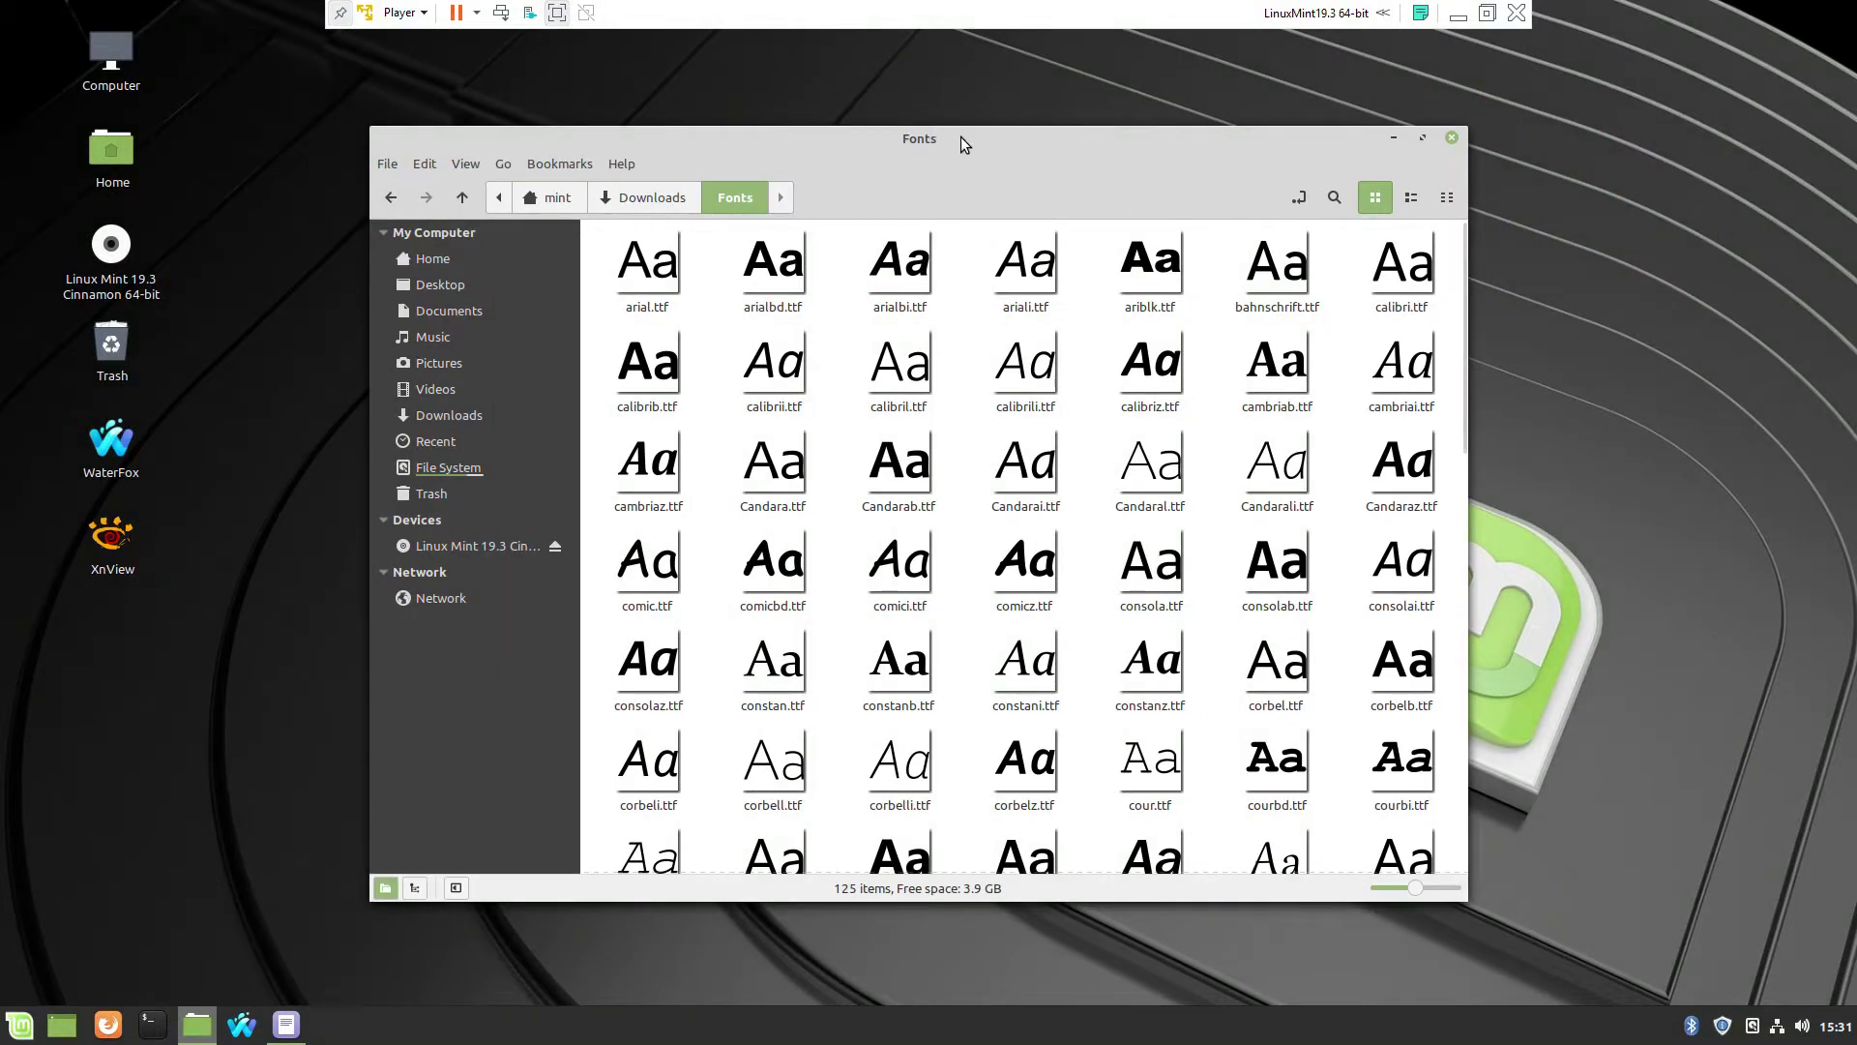
pyautogui.moveTo(960, 139); pyautogui.dragTo(757, 137)
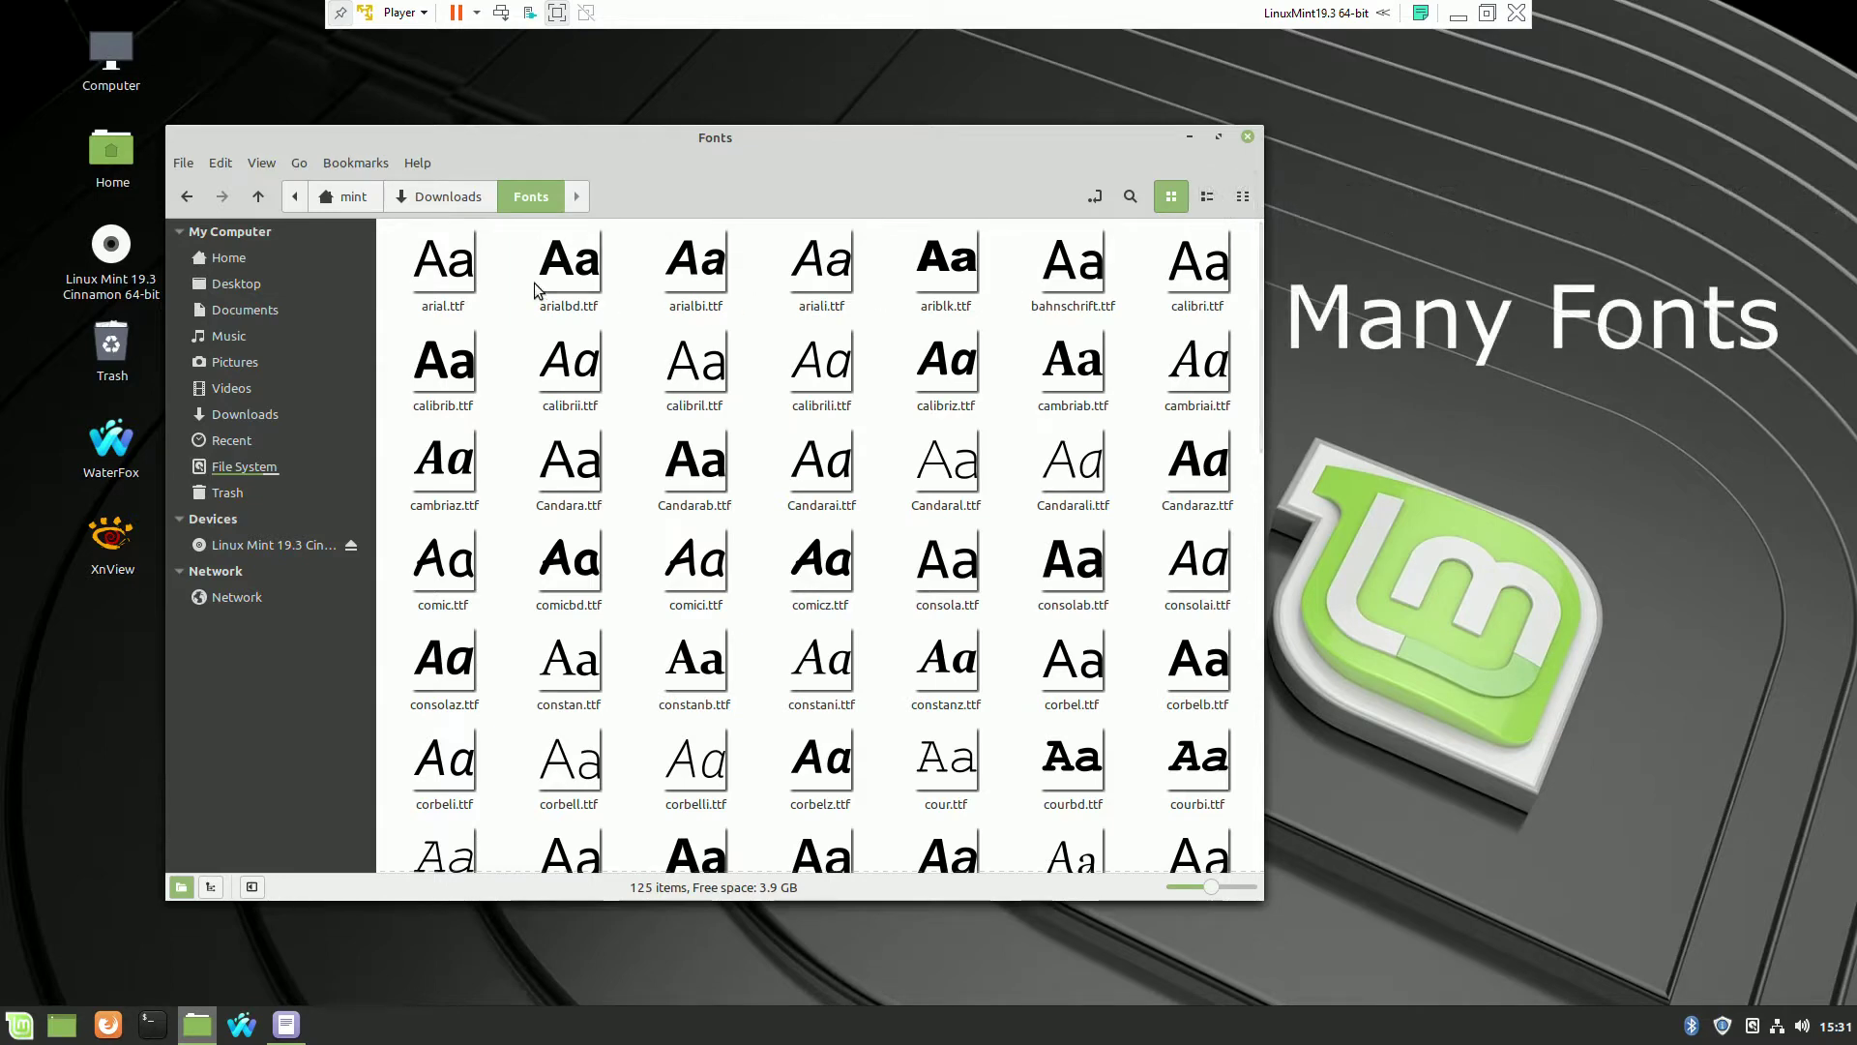
pyautogui.click(445, 197)
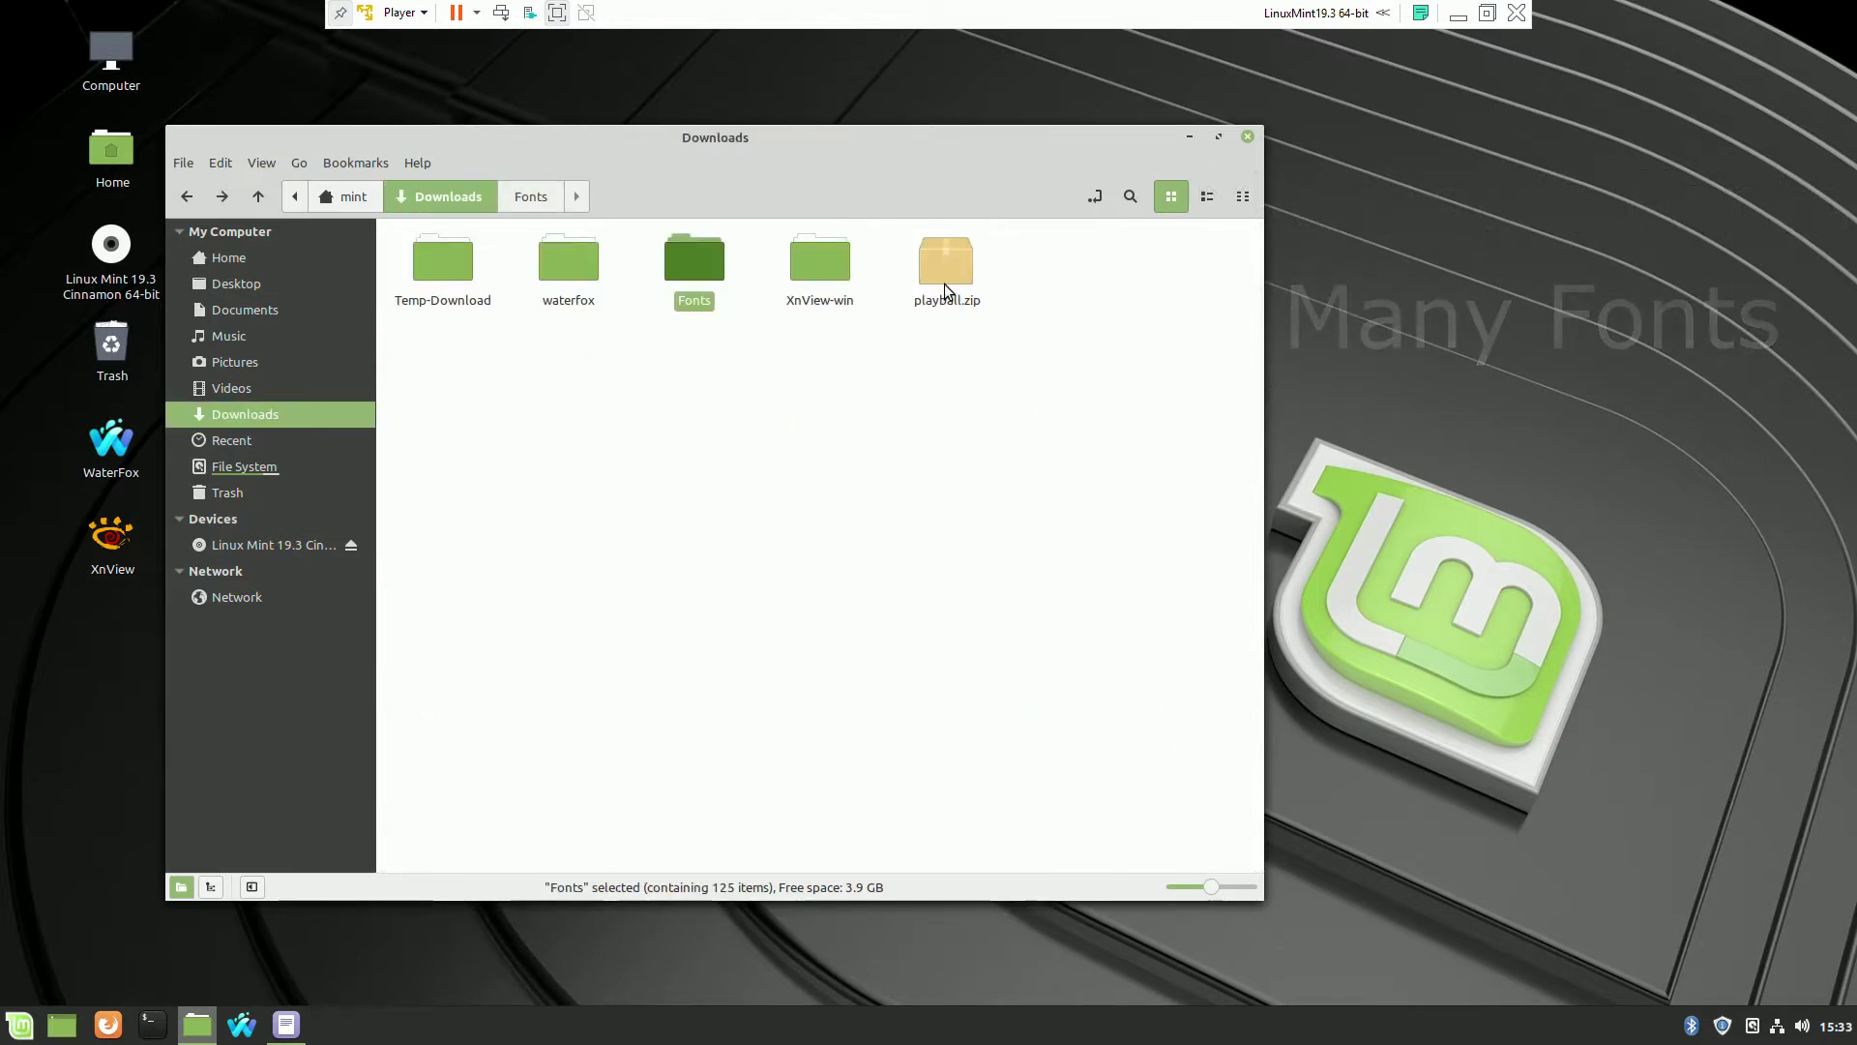
pyautogui.click(944, 282)
pyautogui.rightClick(944, 278)
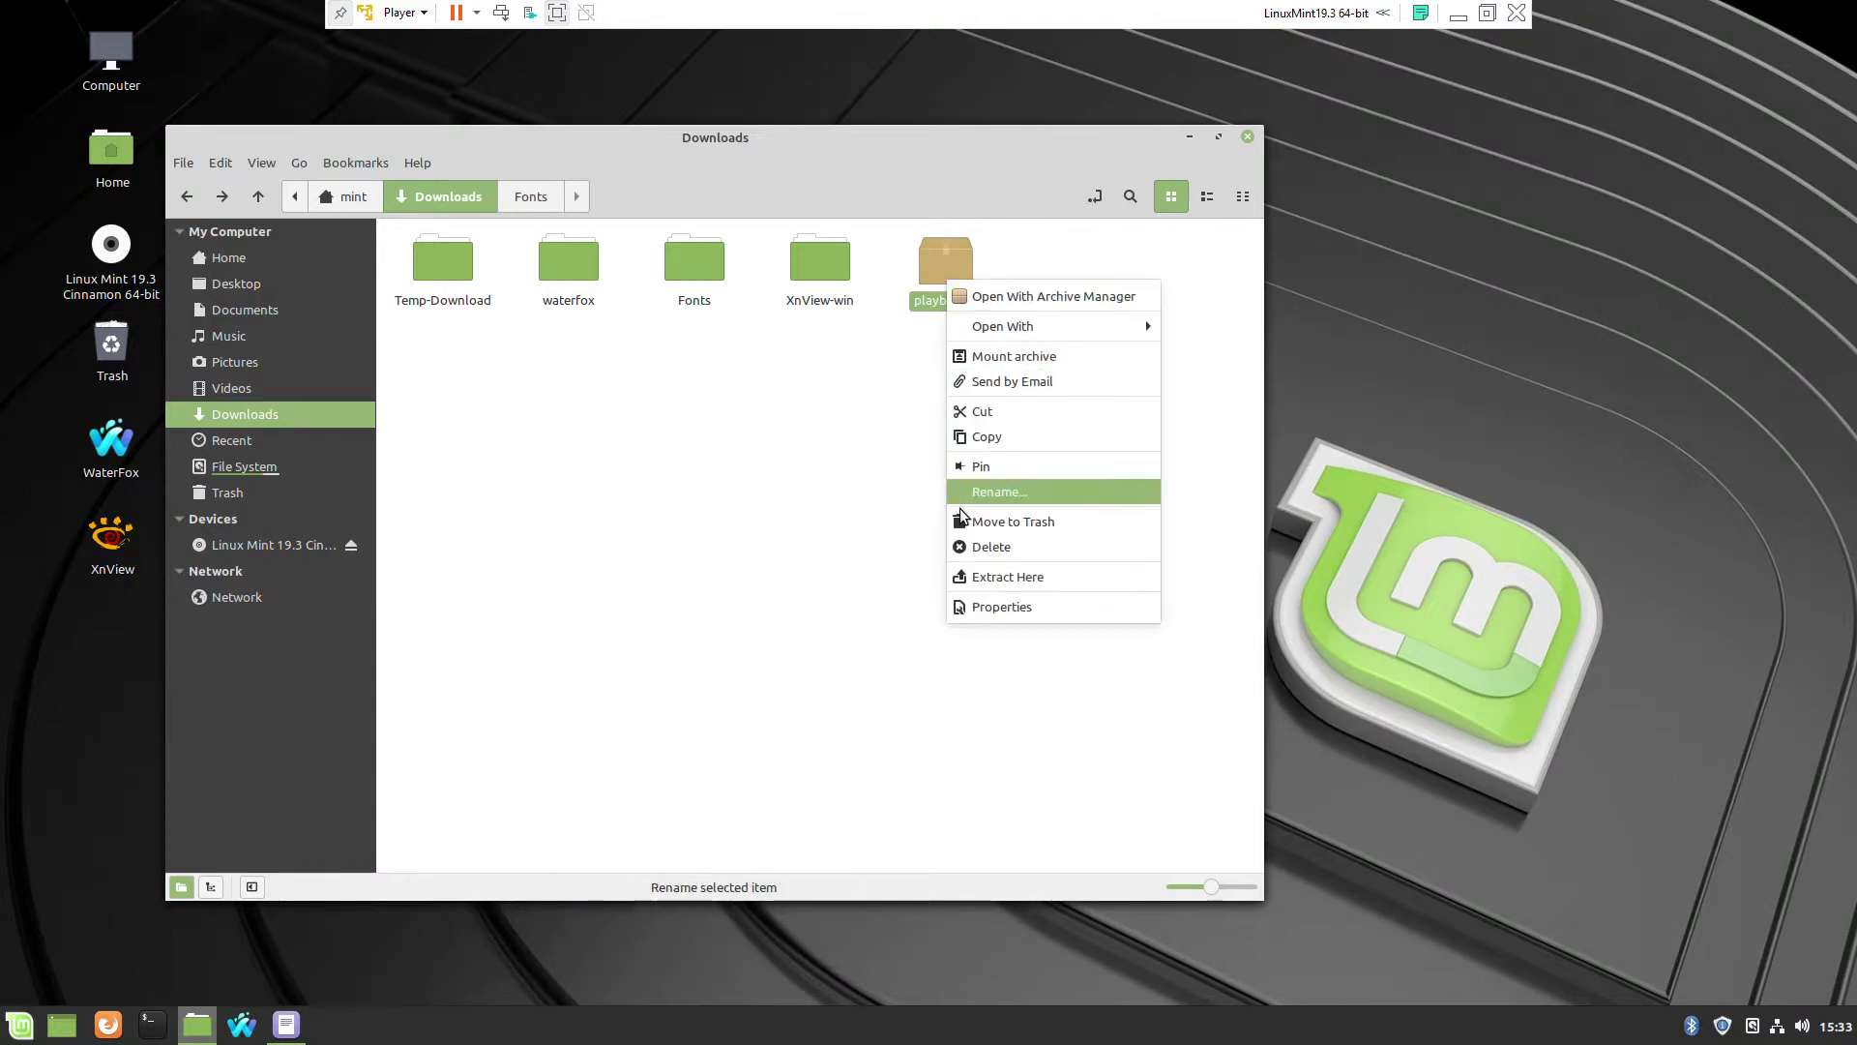
pyautogui.click(967, 577)
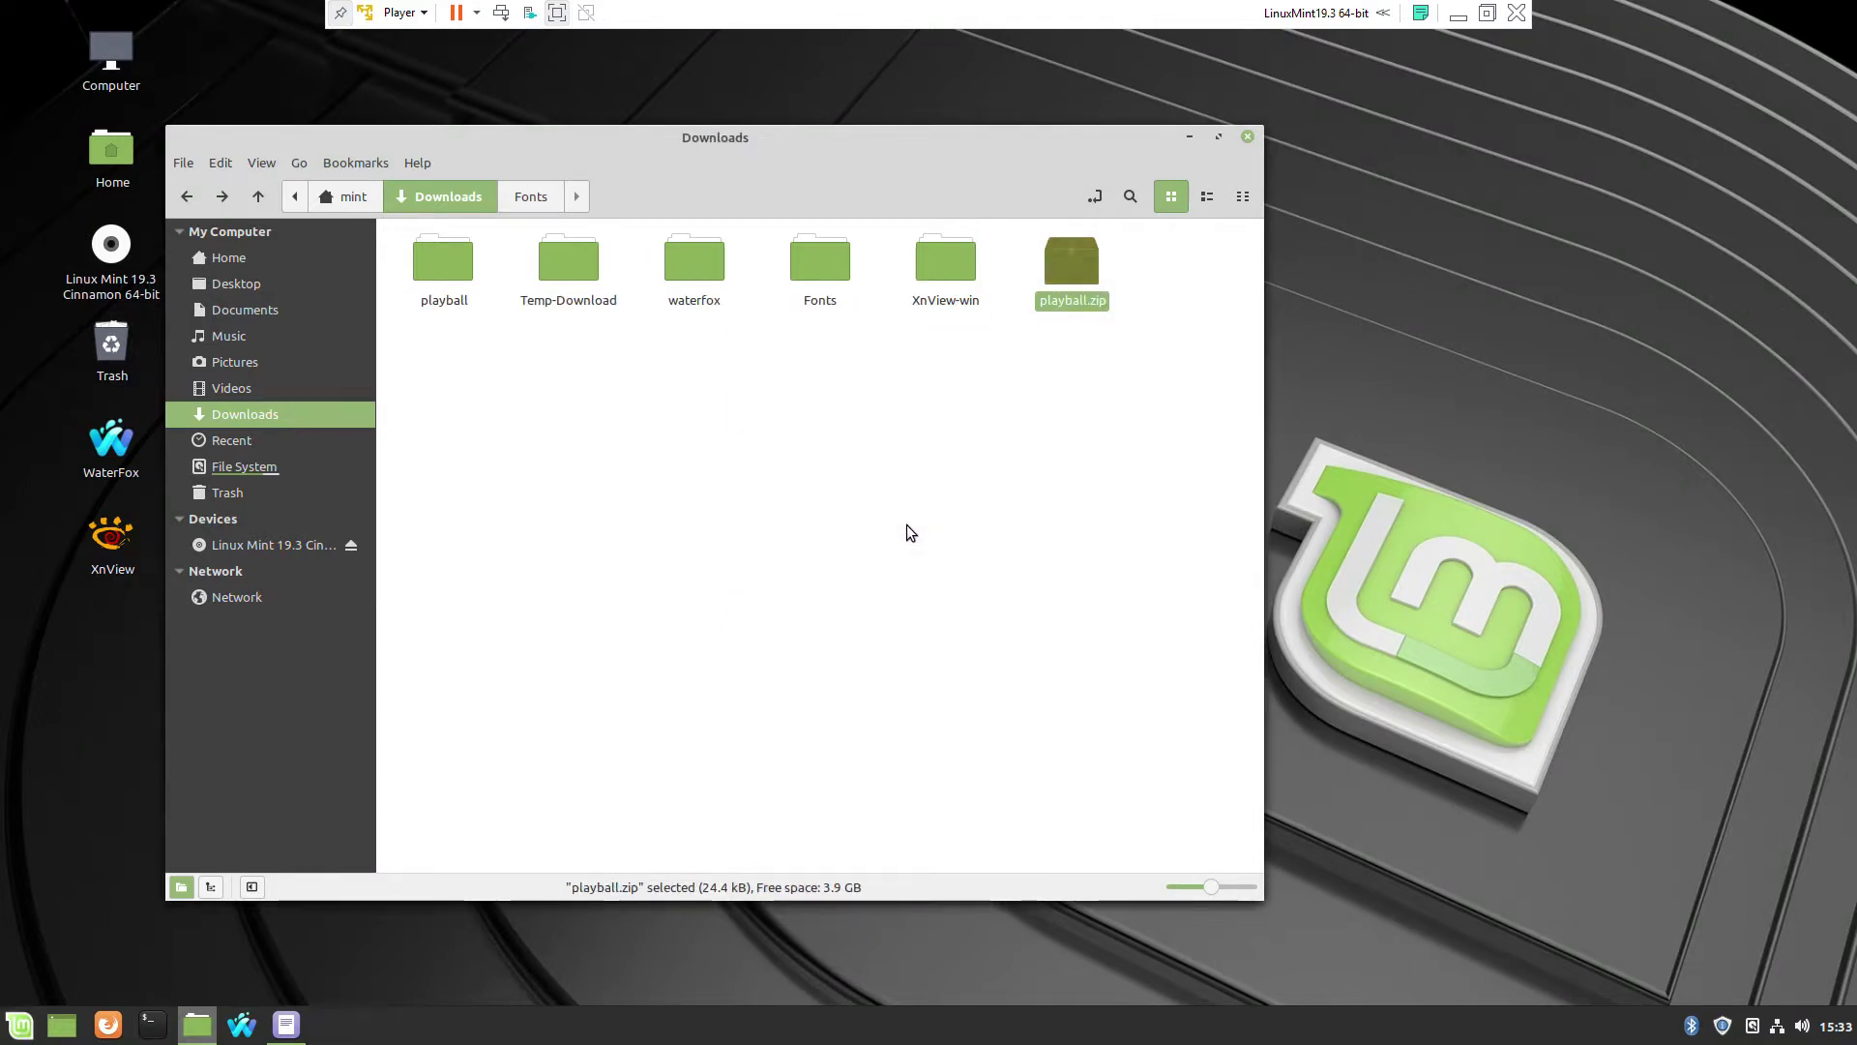
pyautogui.click(756, 451)
pyautogui.doubleClick(437, 267)
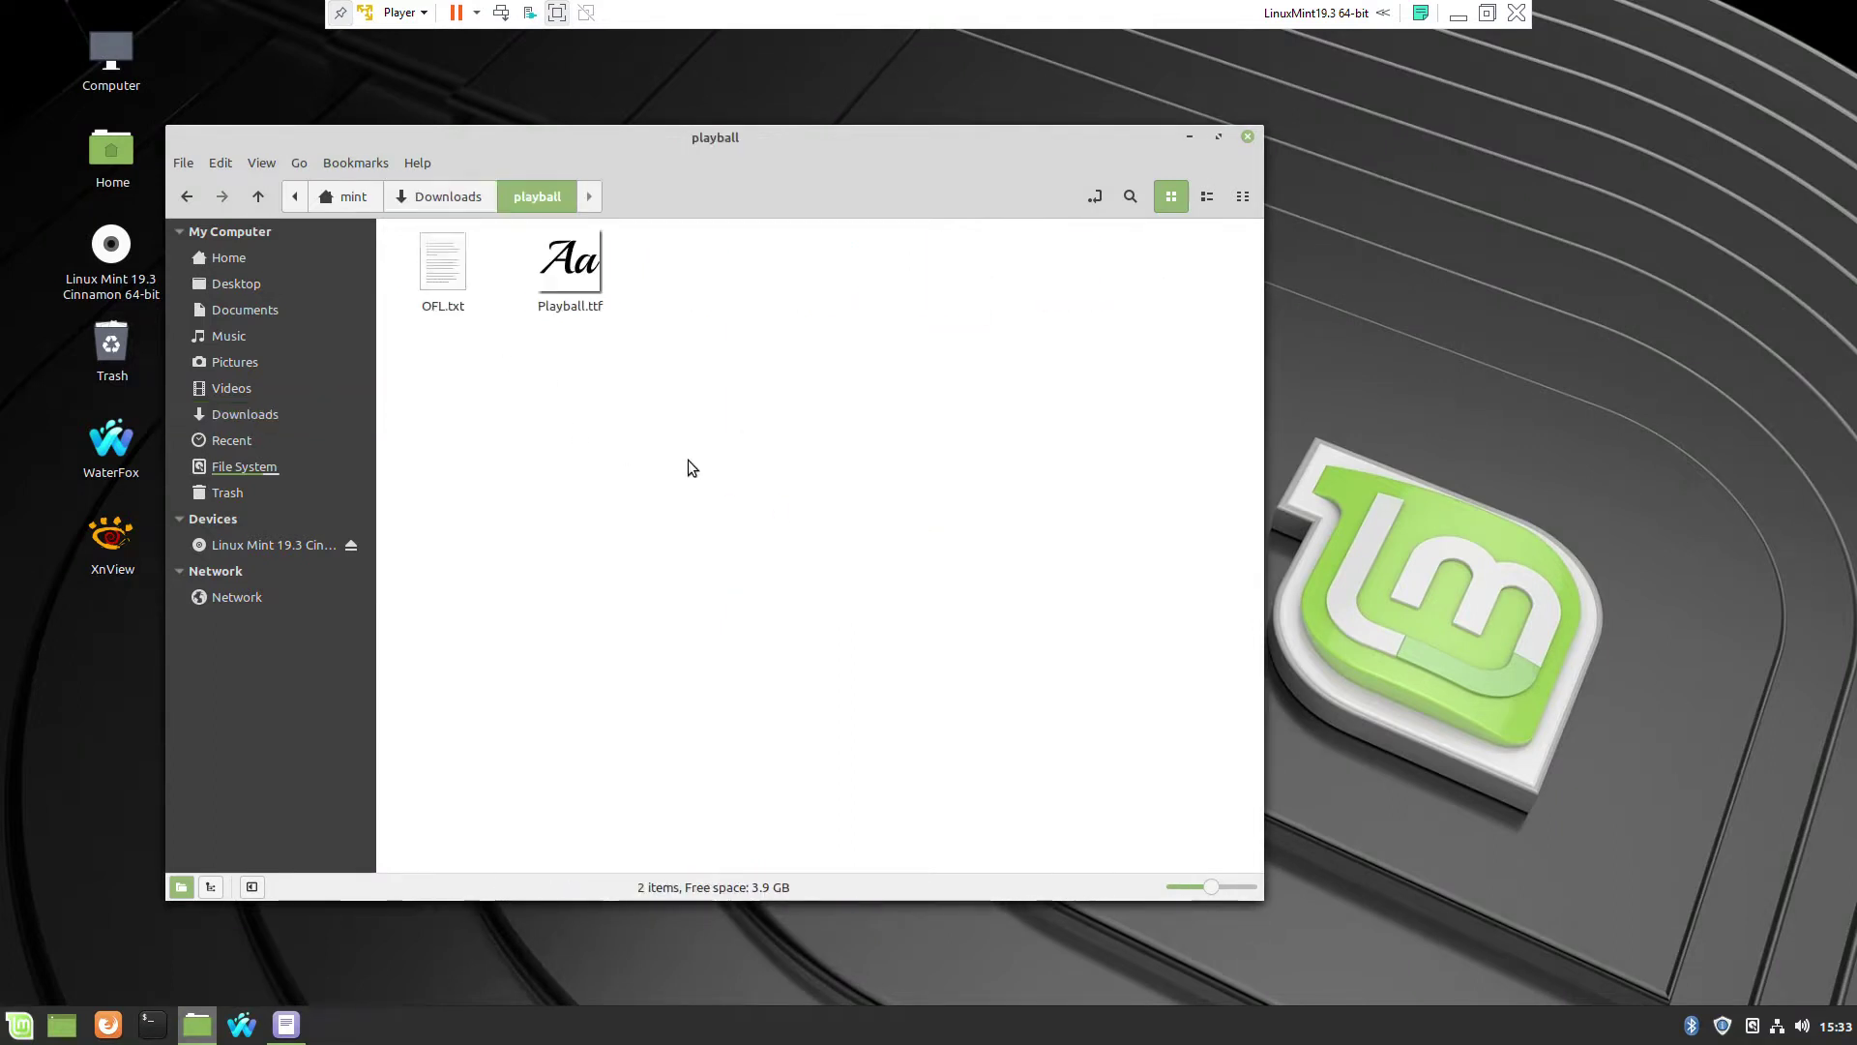
pyautogui.doubleClick(571, 270)
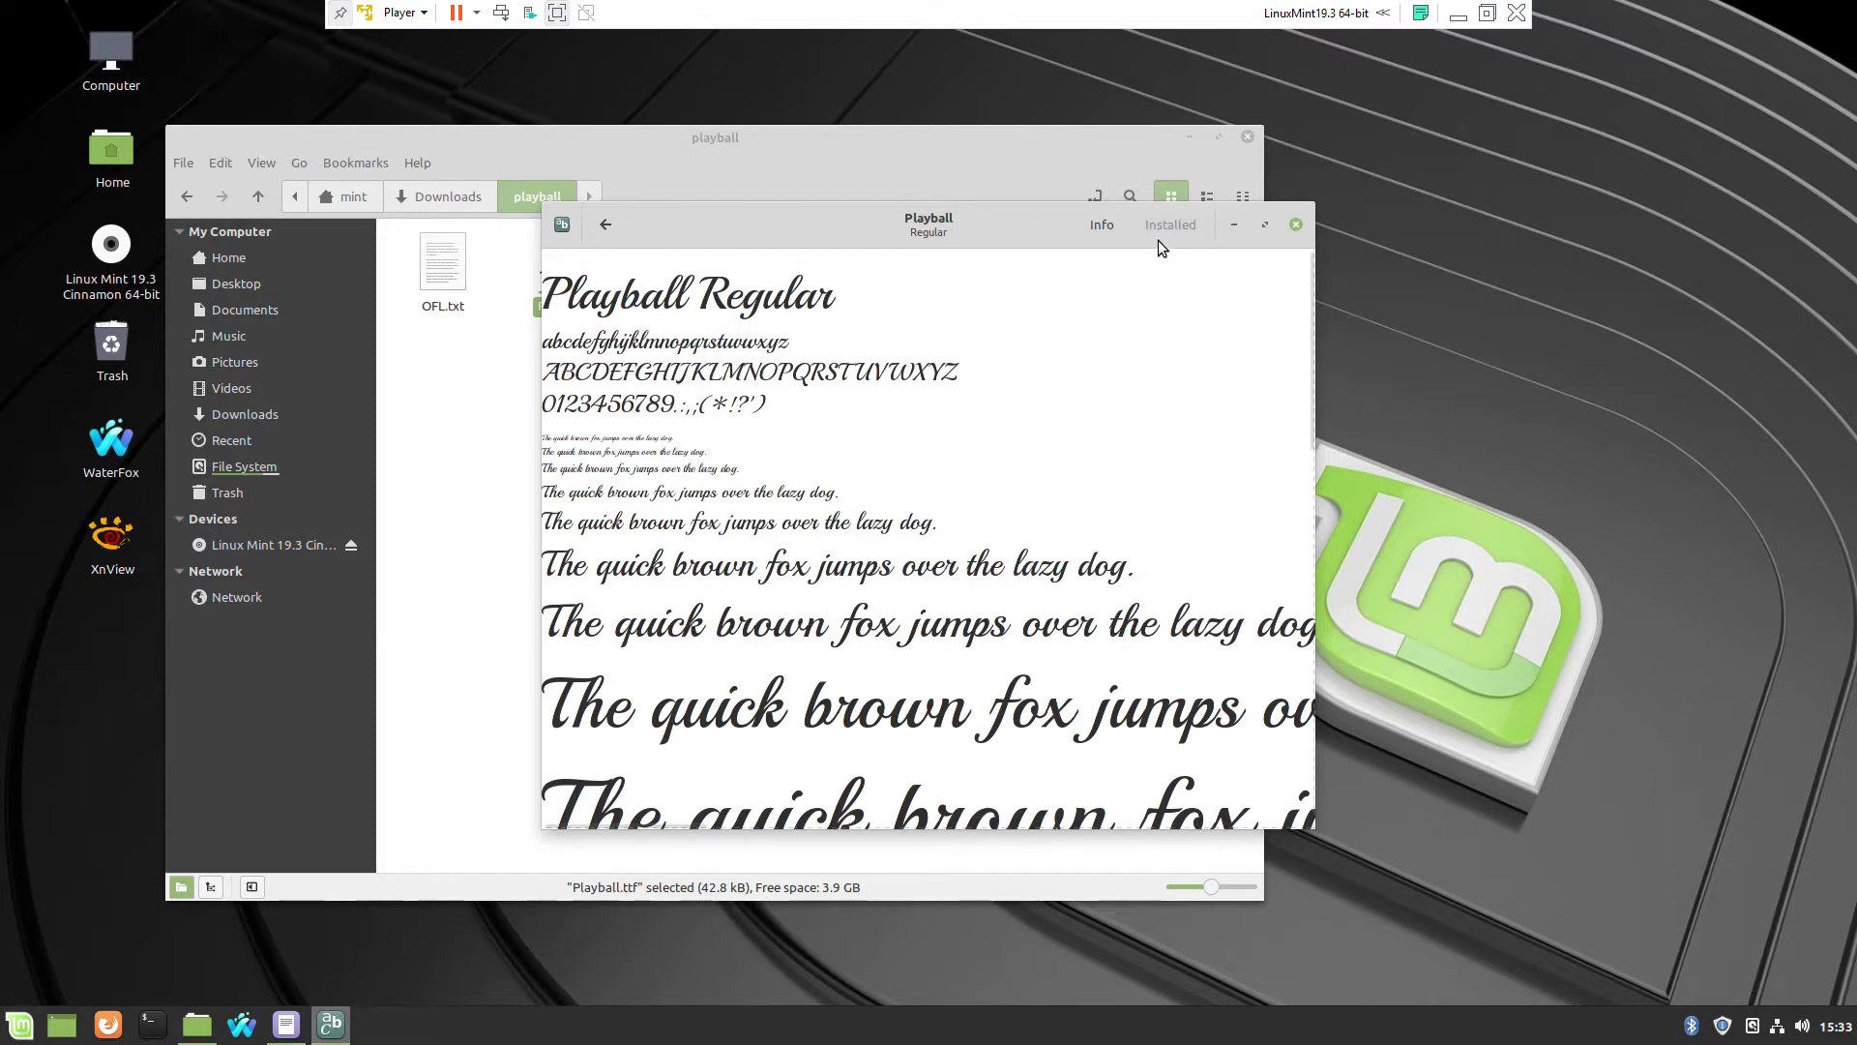
# Step: Close the Font Viewer once Playball Regular shows as installed
pyautogui.click(1294, 225)
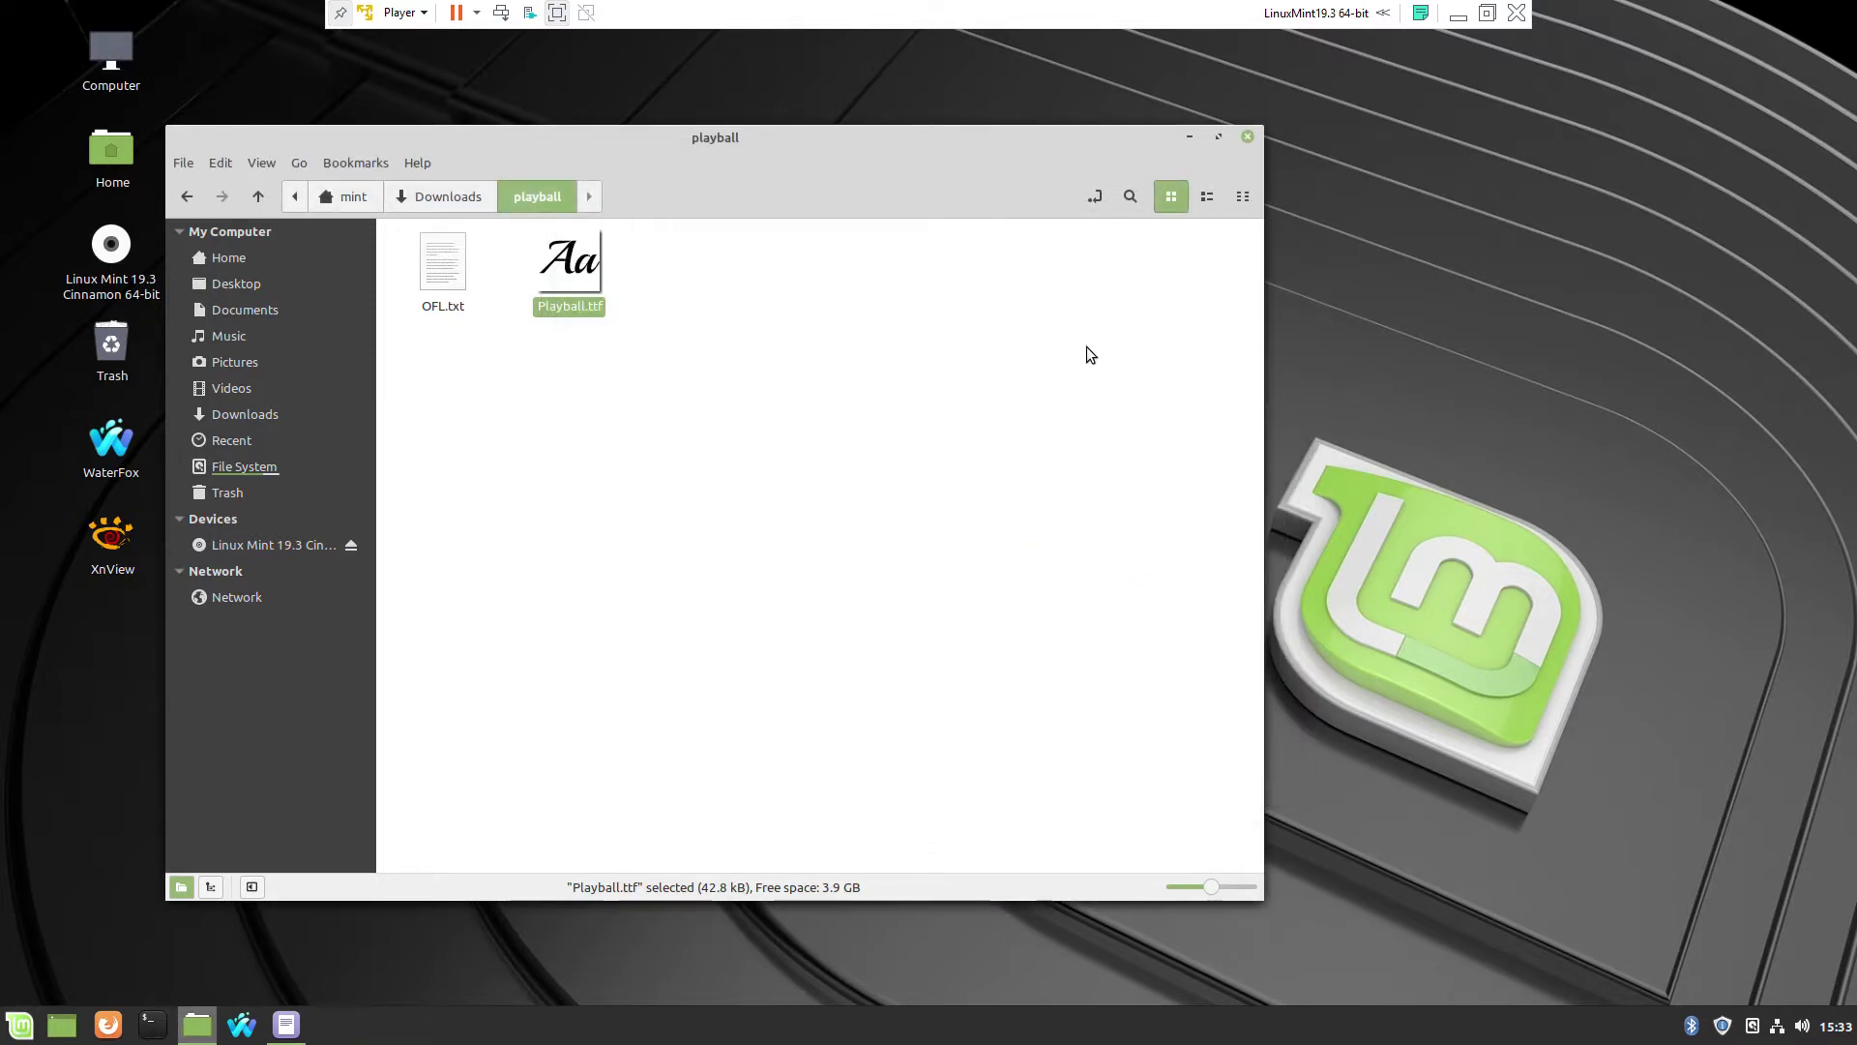
# Step: Minimize the playball window and launch Software Manager from the Administration menu
pyautogui.click(1189, 137)
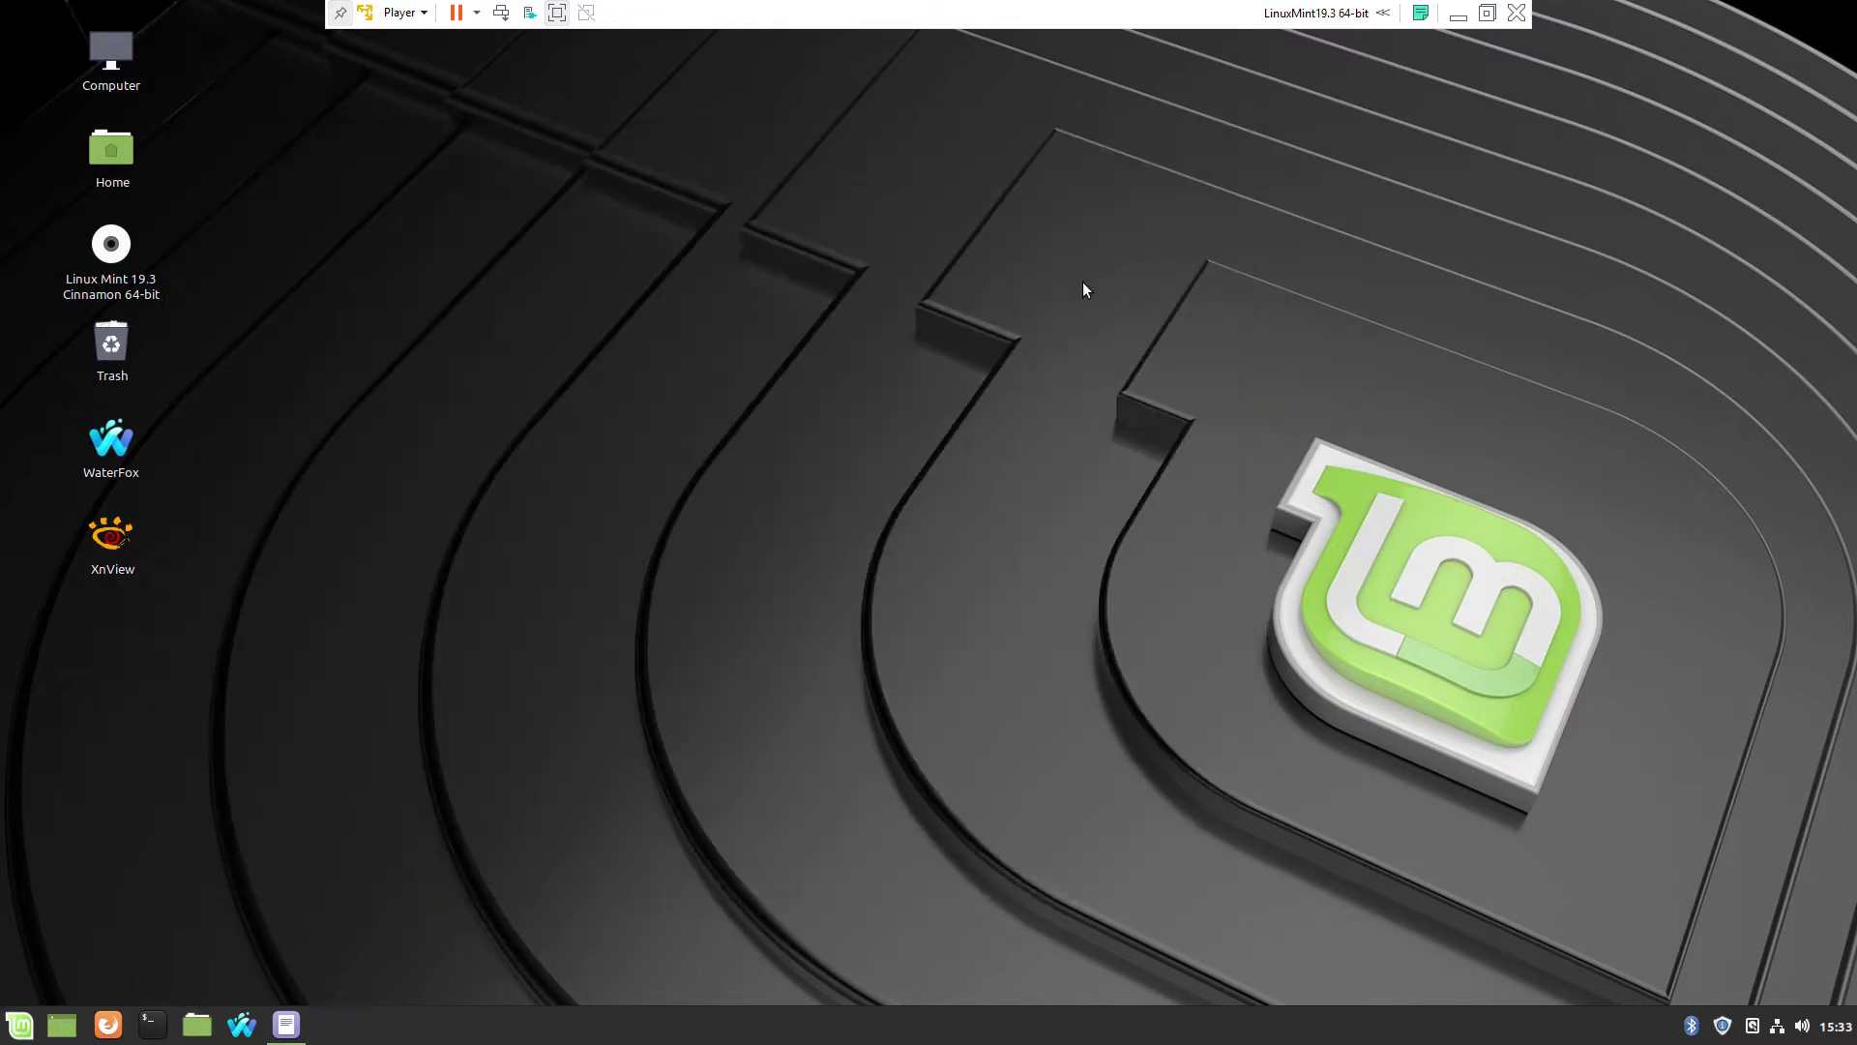
pyautogui.click(22, 1031)
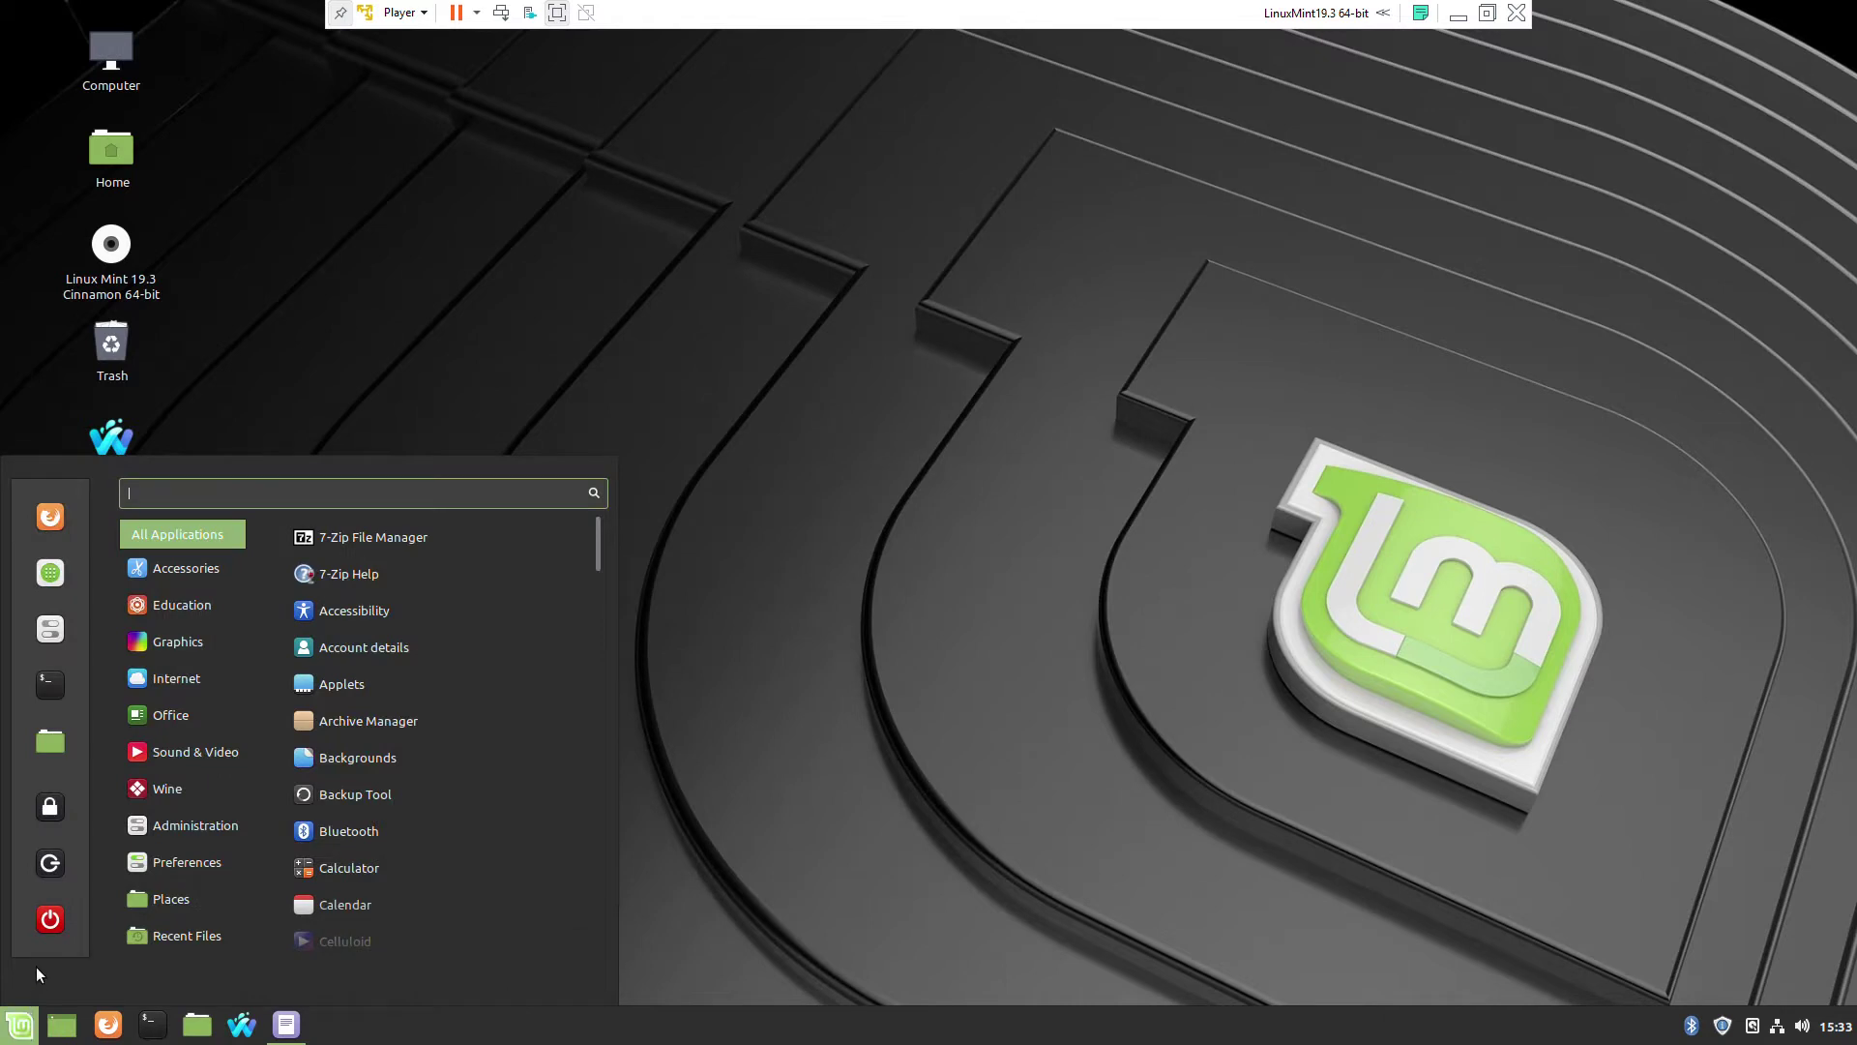
pyautogui.moveTo(178, 821)
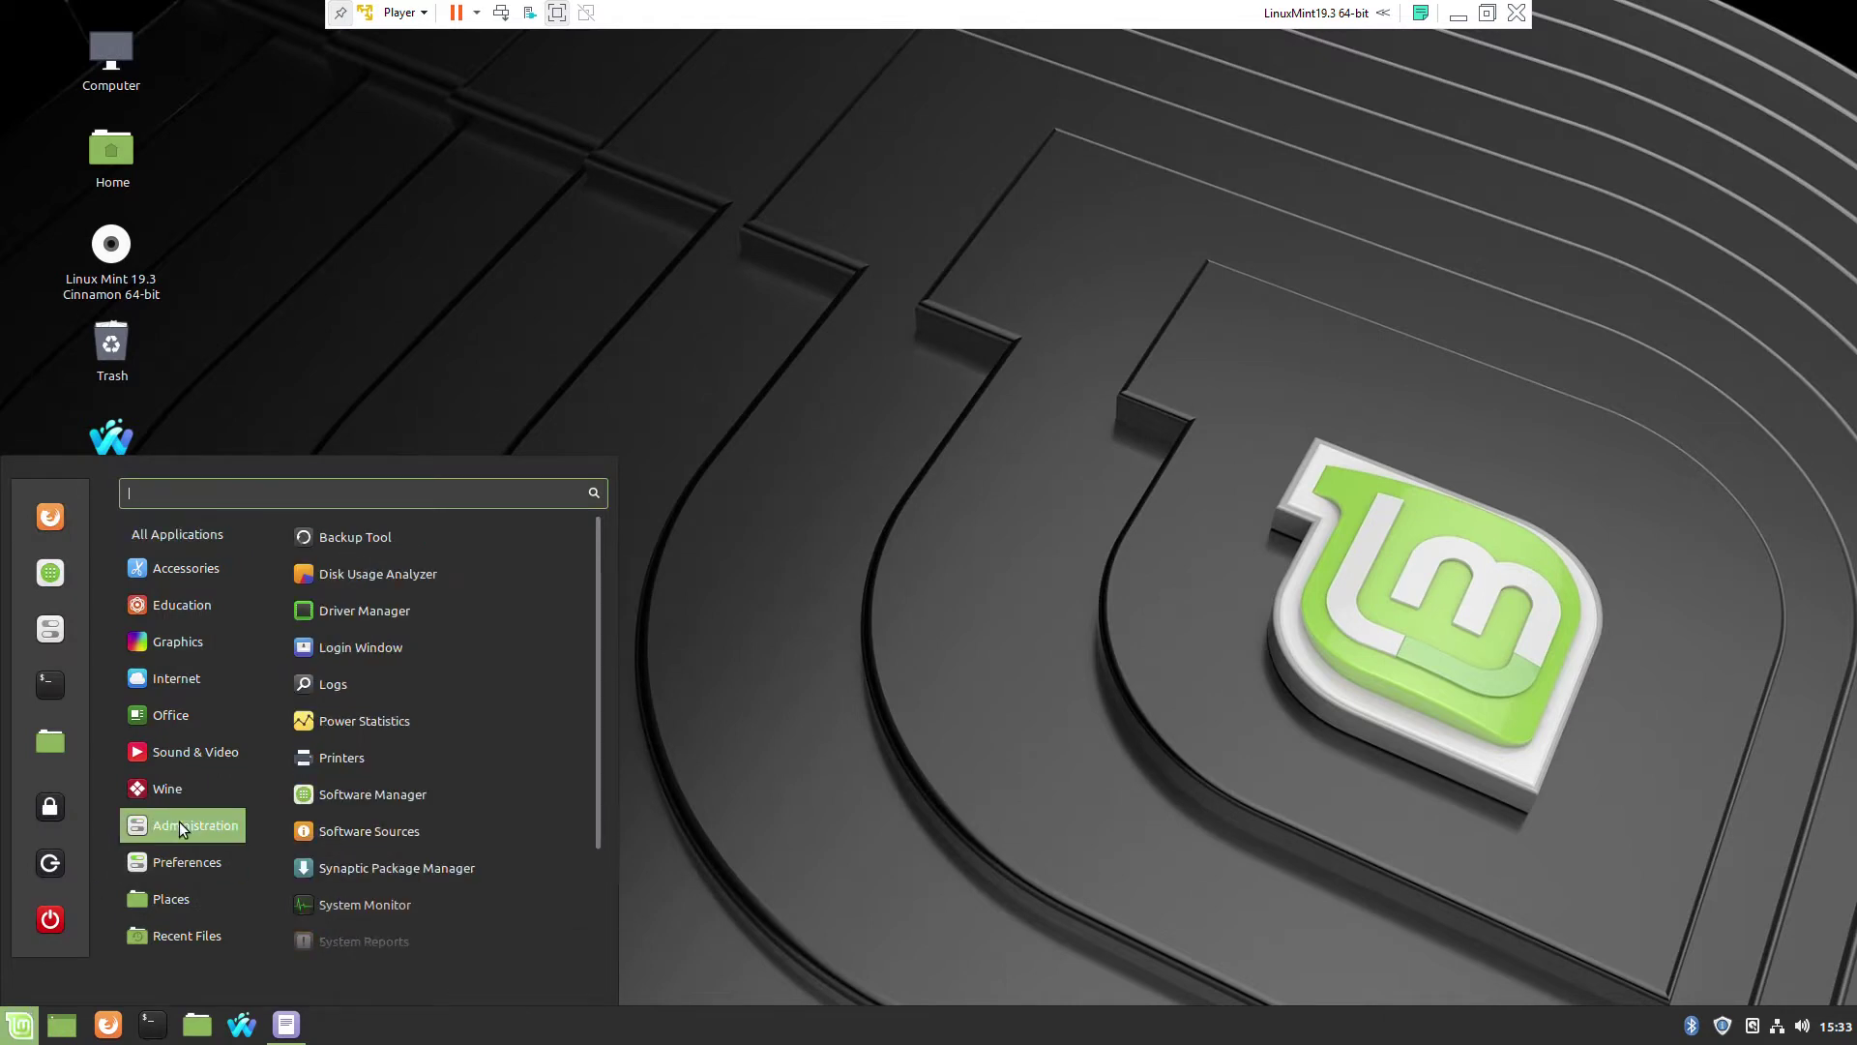
pyautogui.click(395, 797)
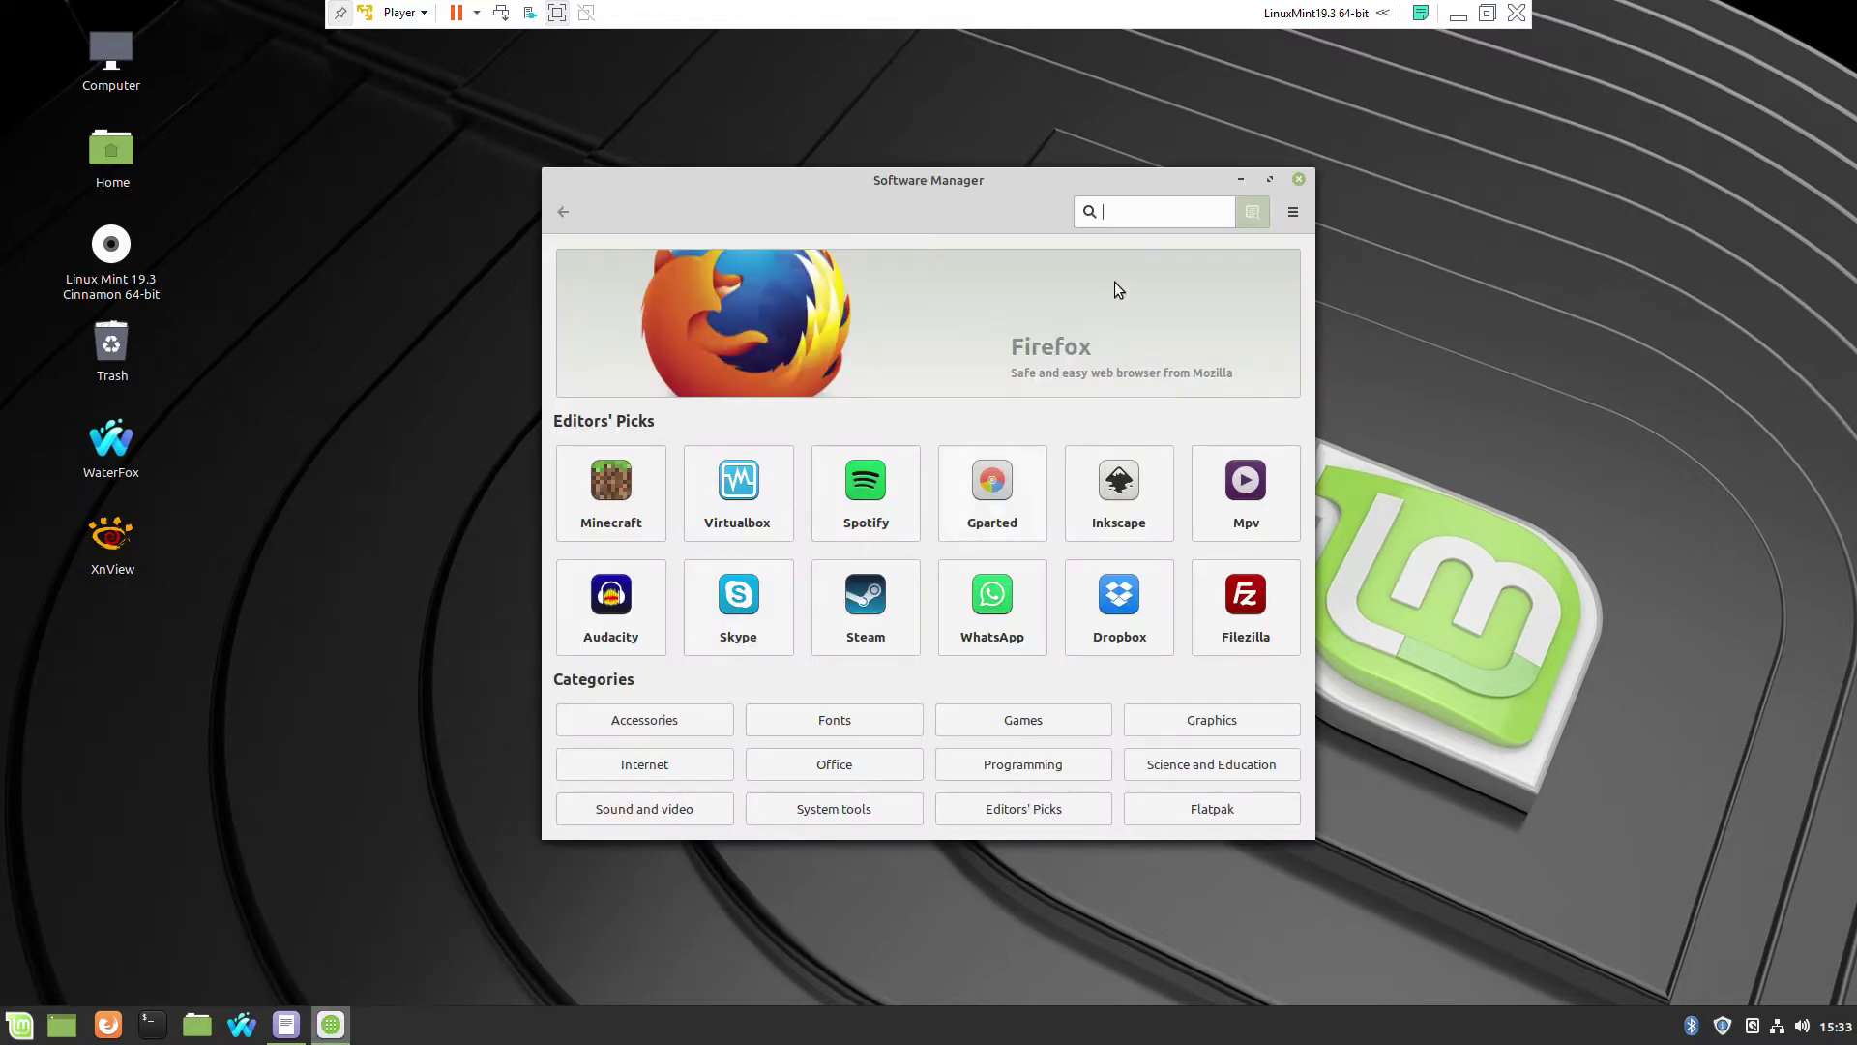
# Step: Search 'microsoft', install Ttf-mscorefonts-installer, and close Software Manager
pyautogui.write('microsoft')
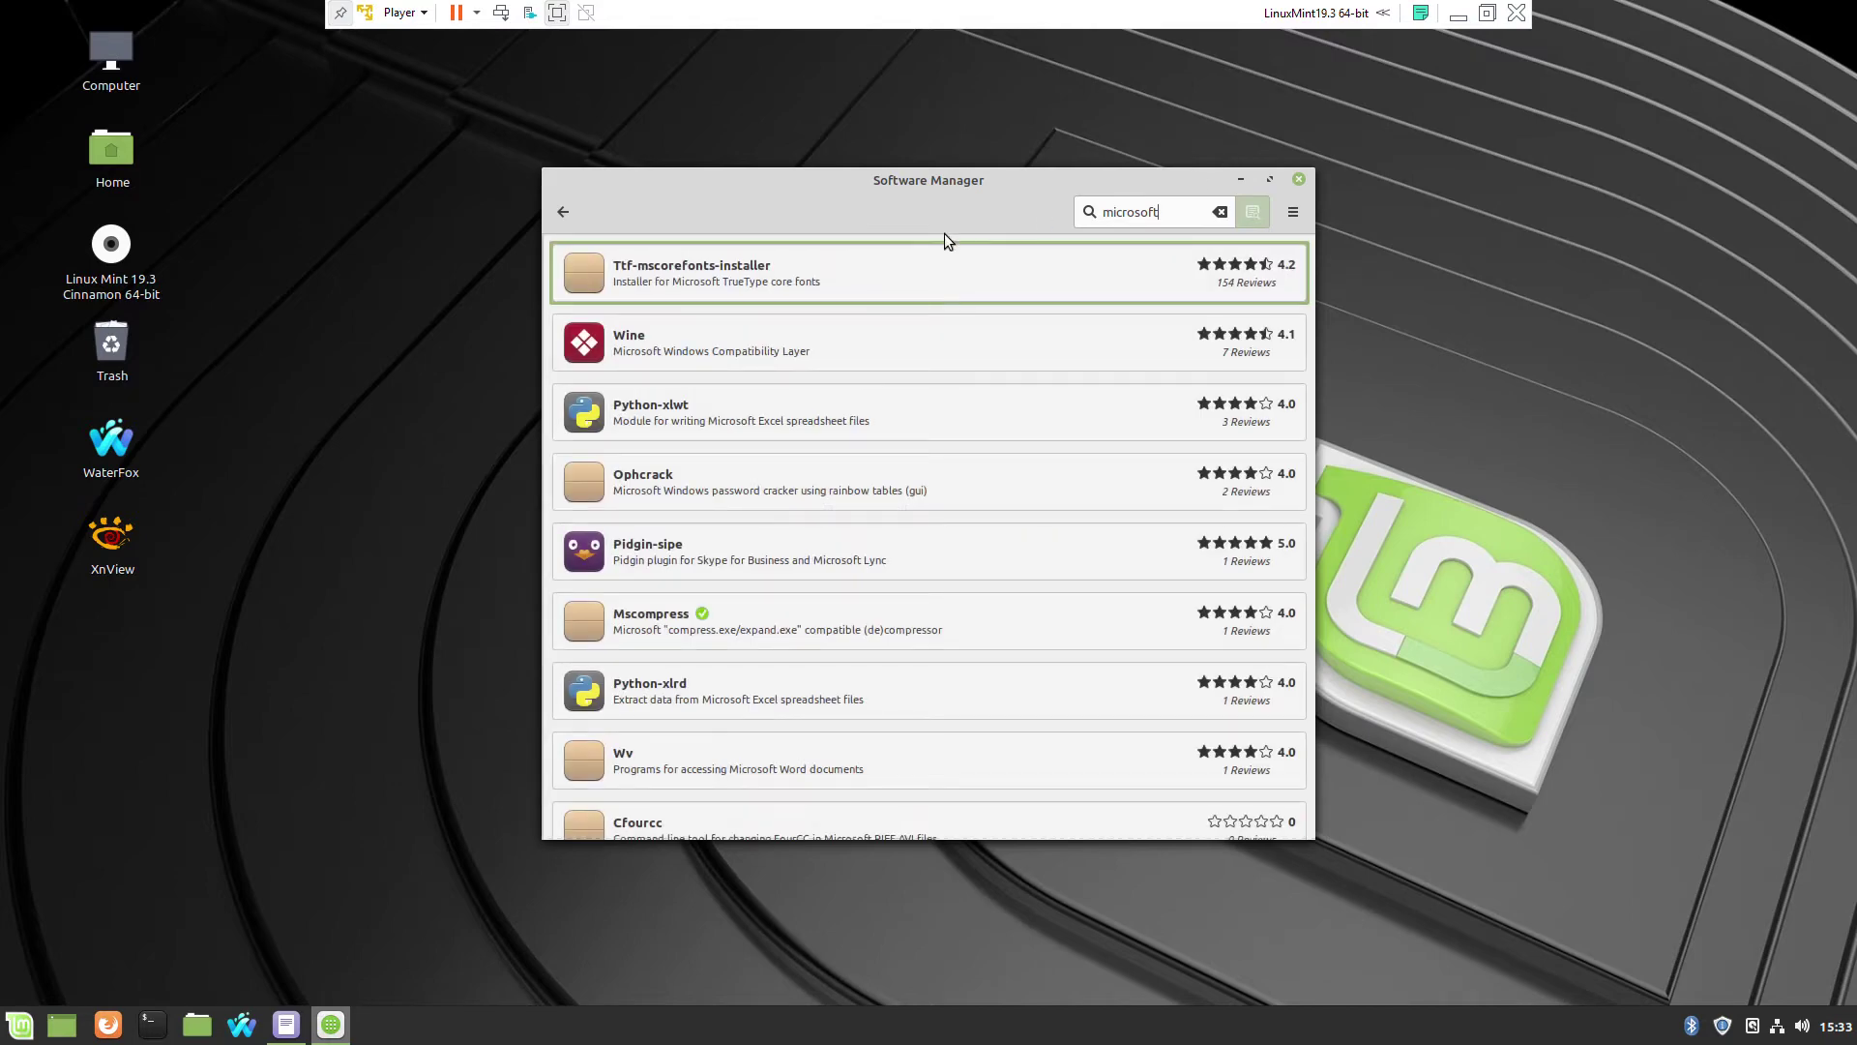
pyautogui.click(741, 278)
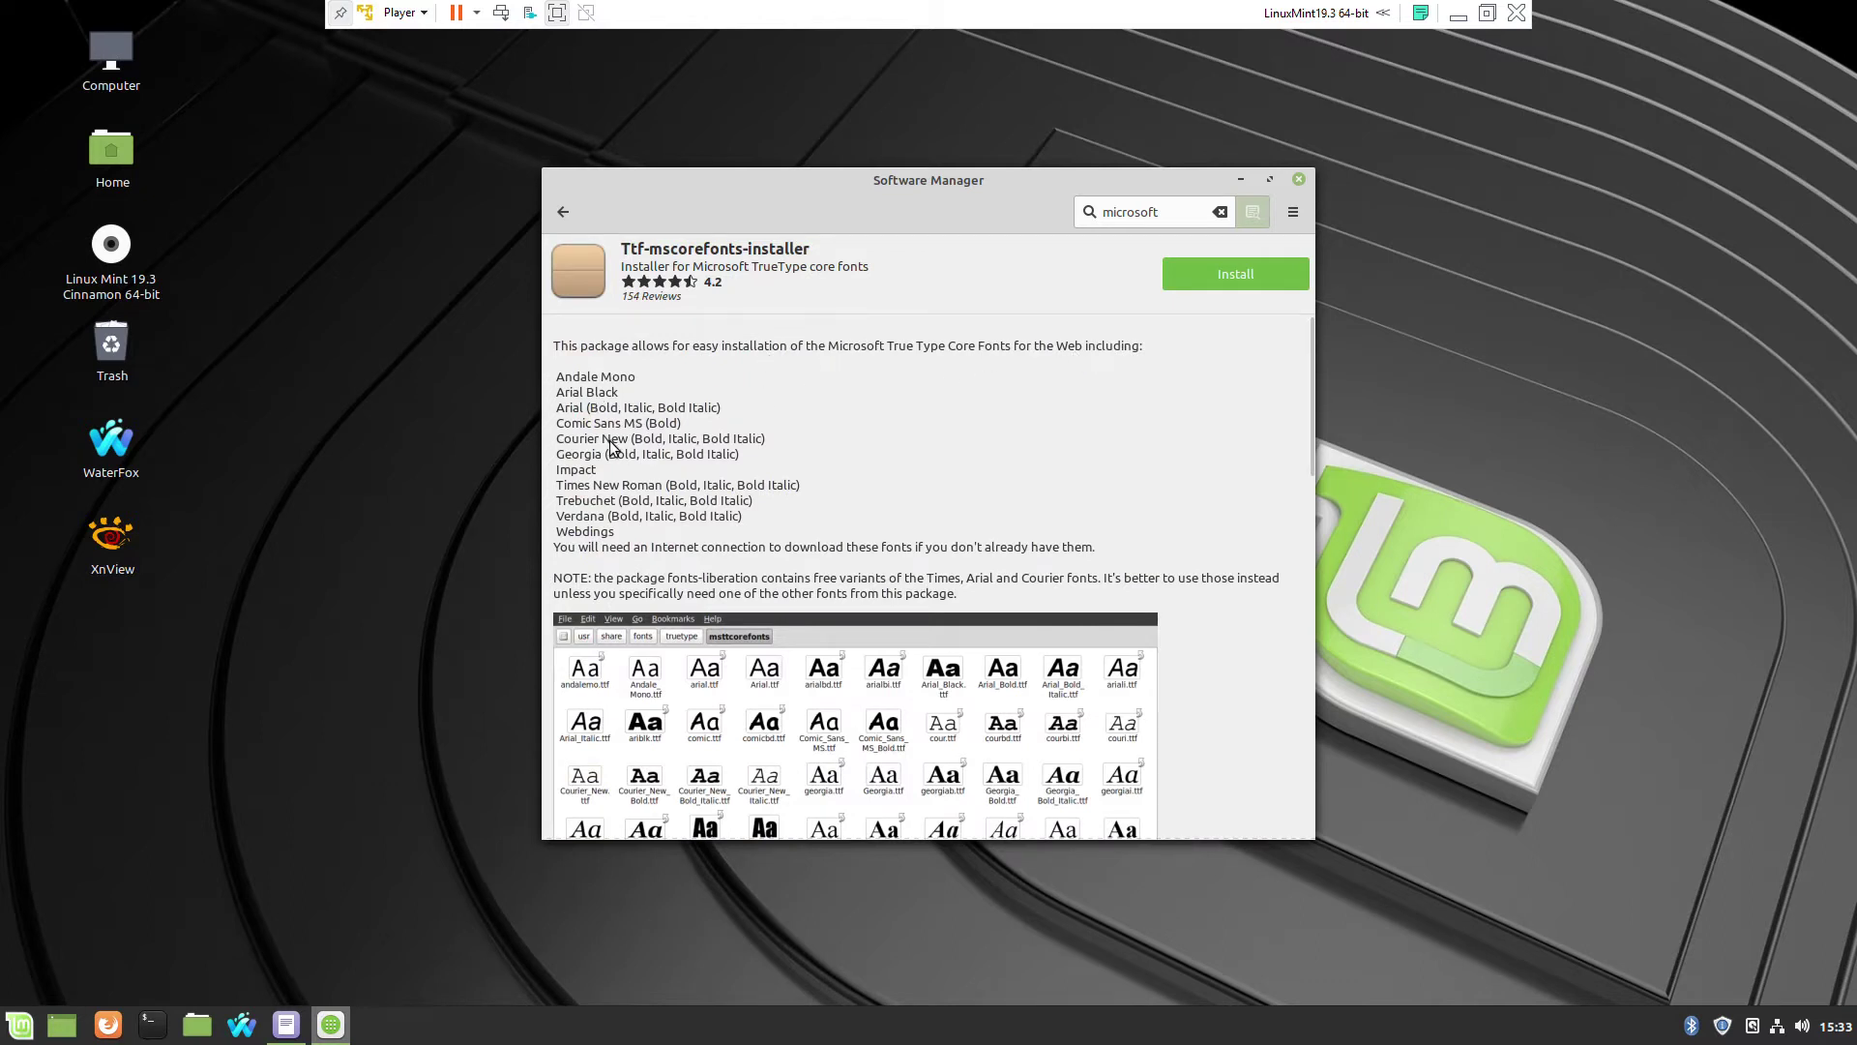
pyautogui.click(1238, 268)
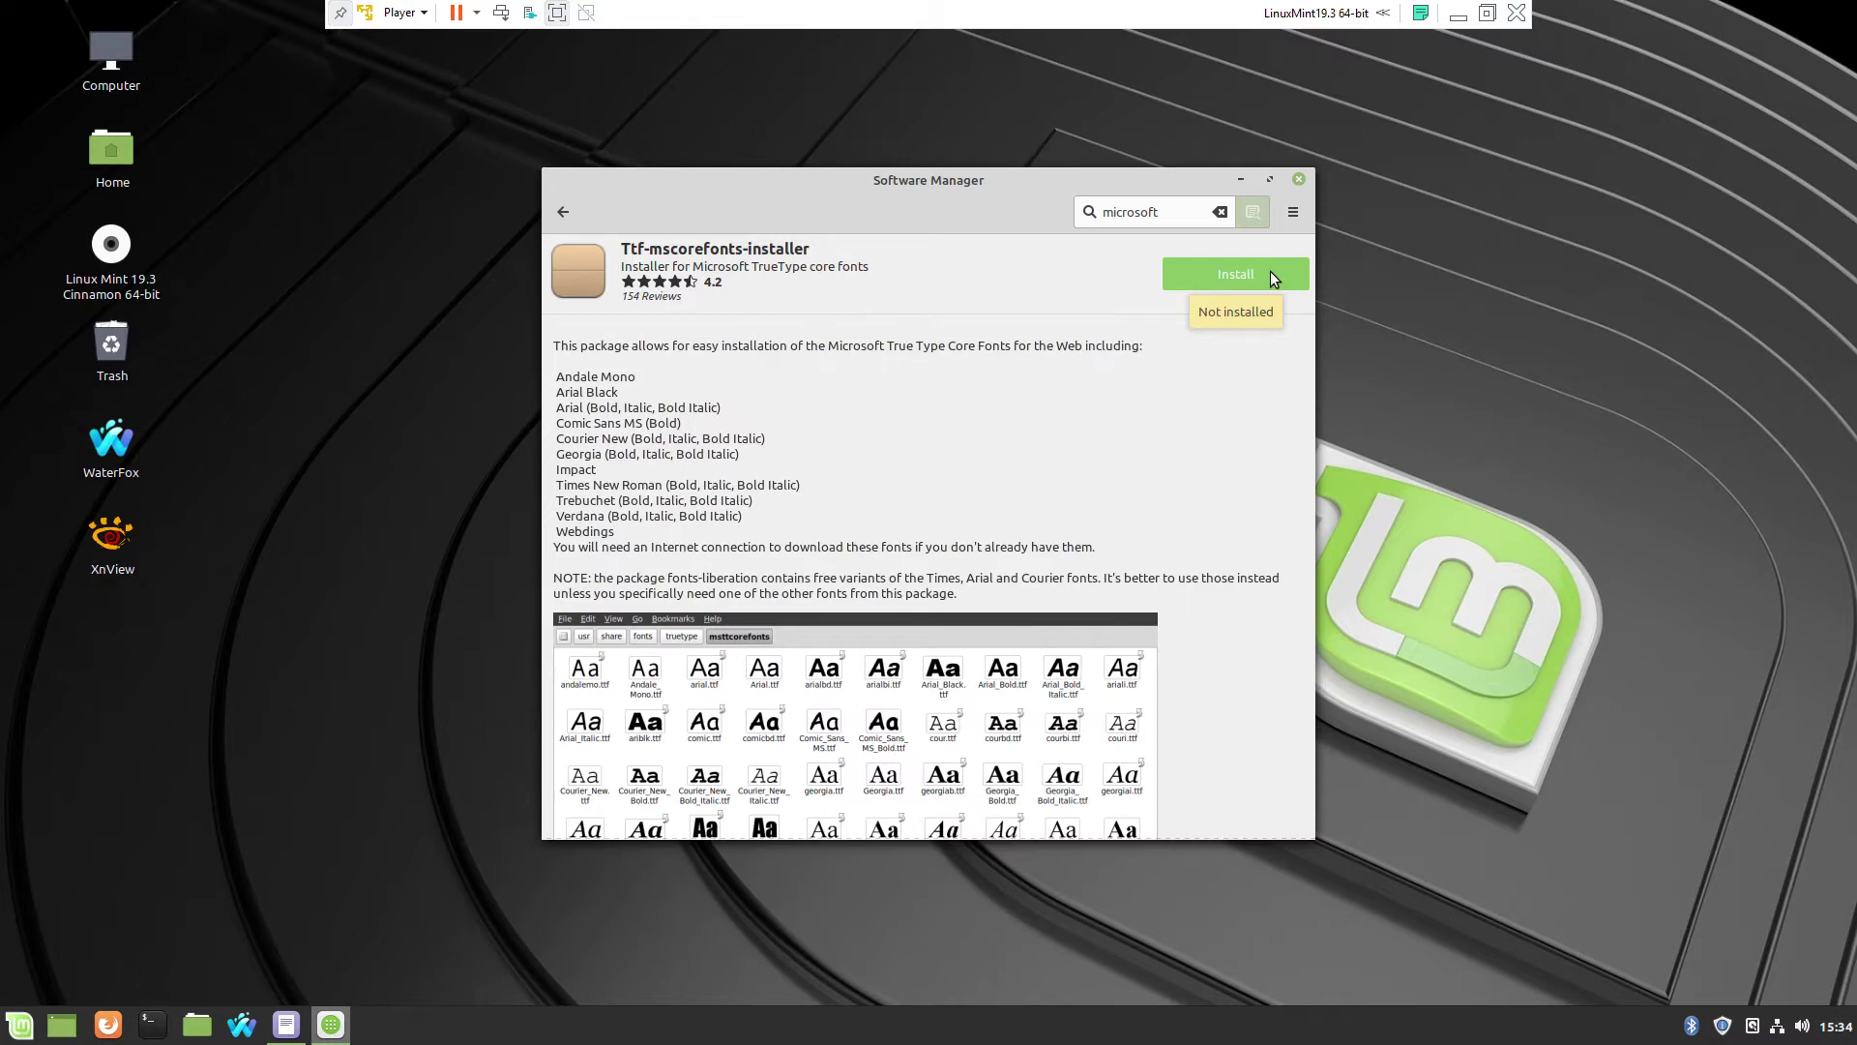
pyautogui.click(1298, 180)
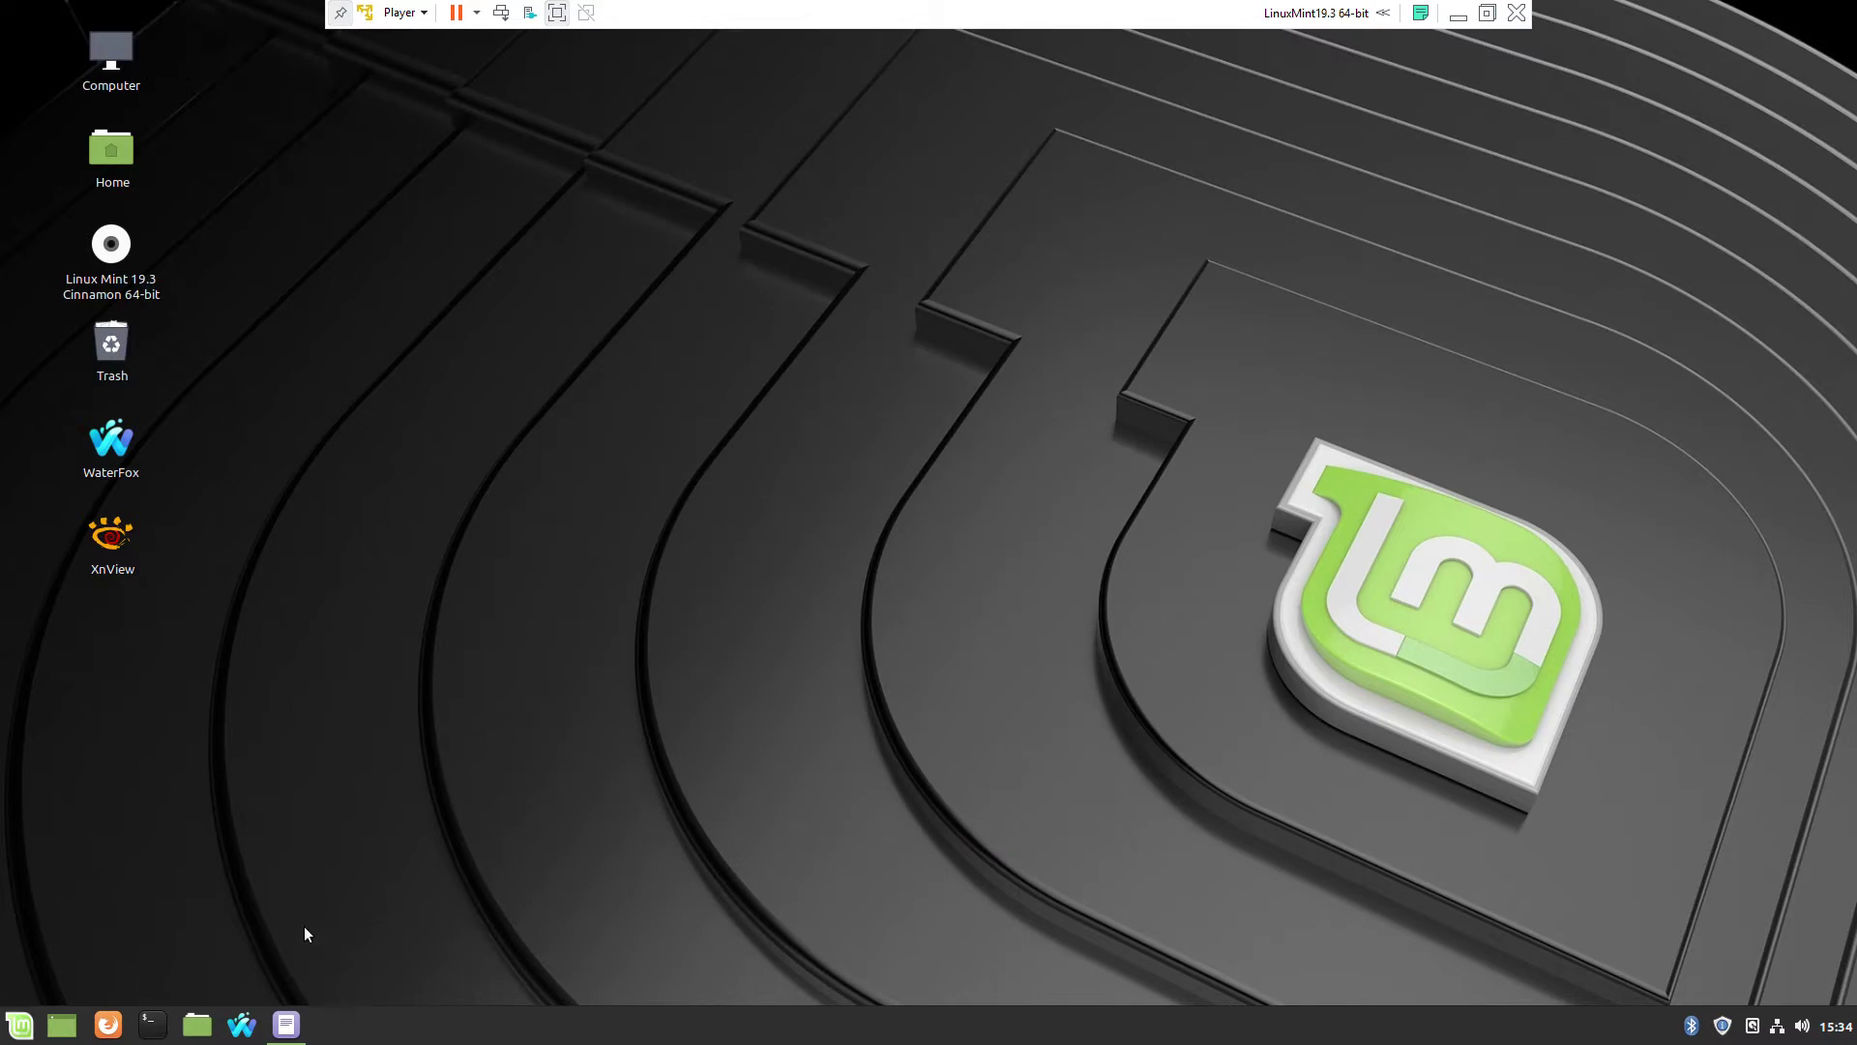
# Step: Open a new file manager window at the Downloads/Fonts folder
pyautogui.click(196, 1028)
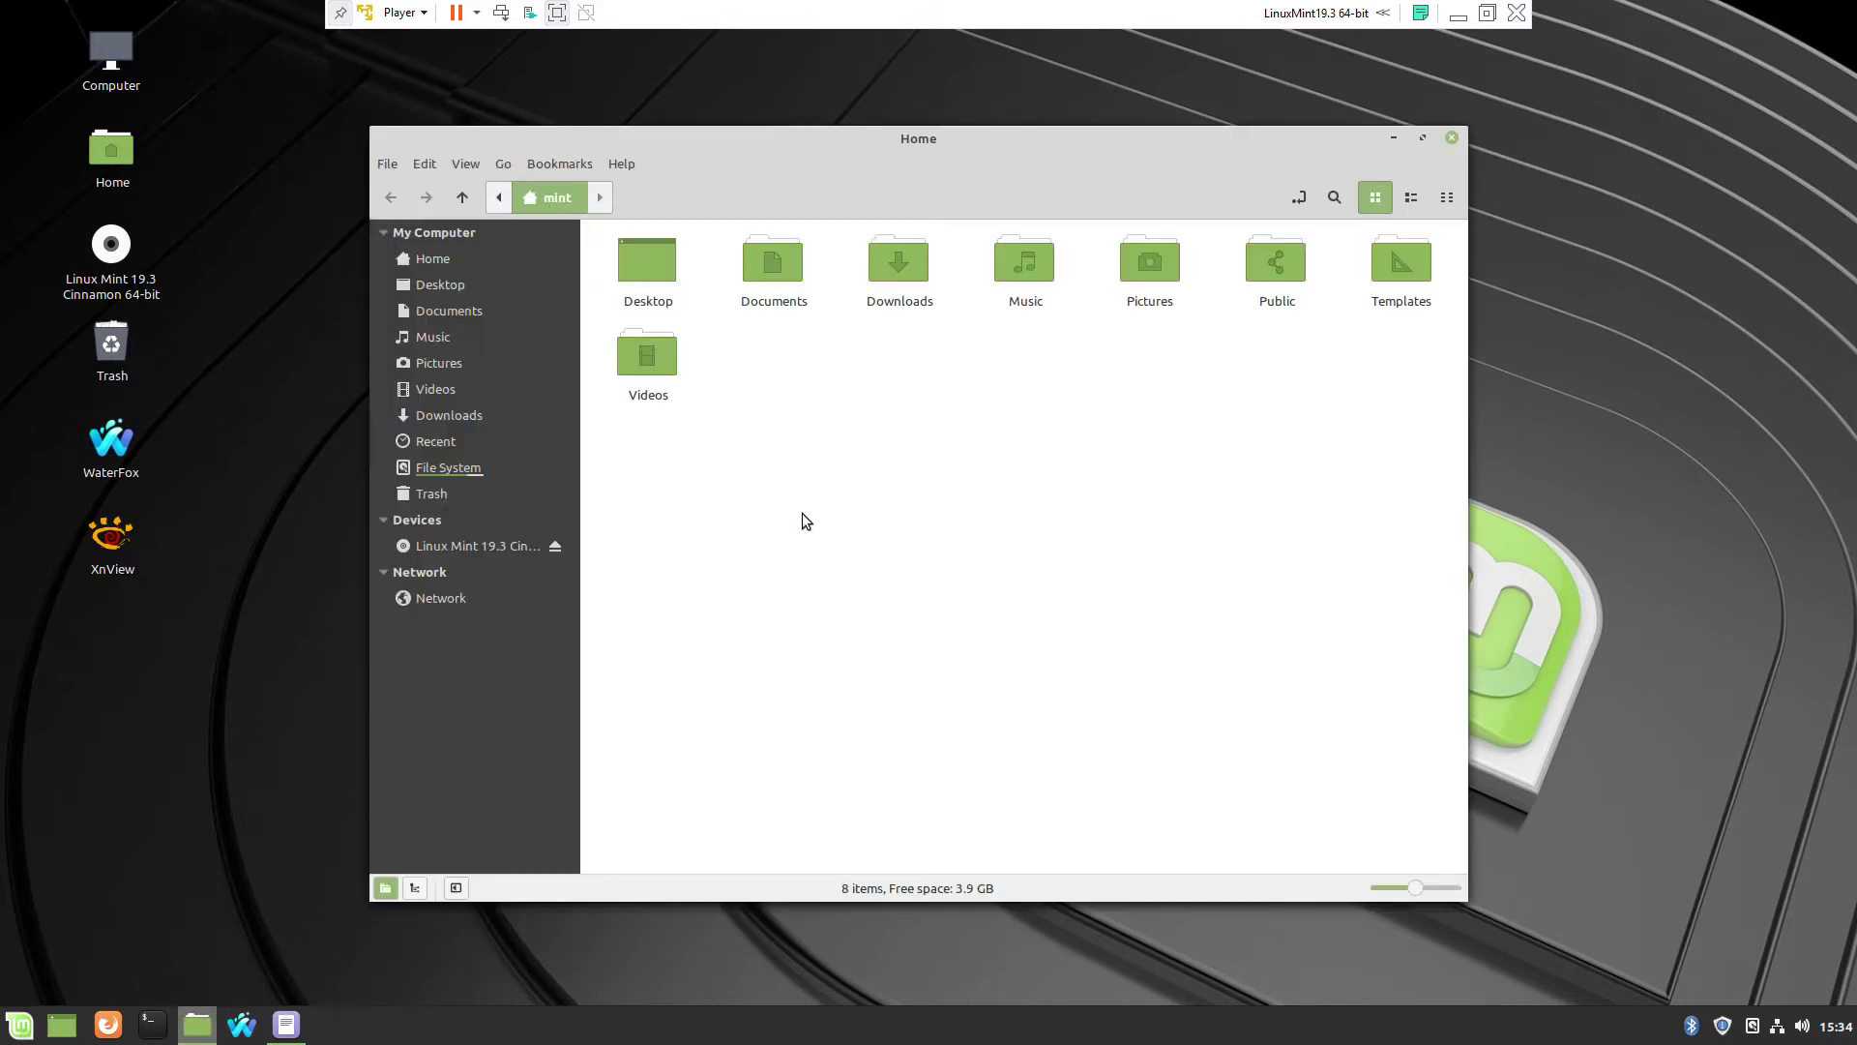
pyautogui.doubleClick(907, 263)
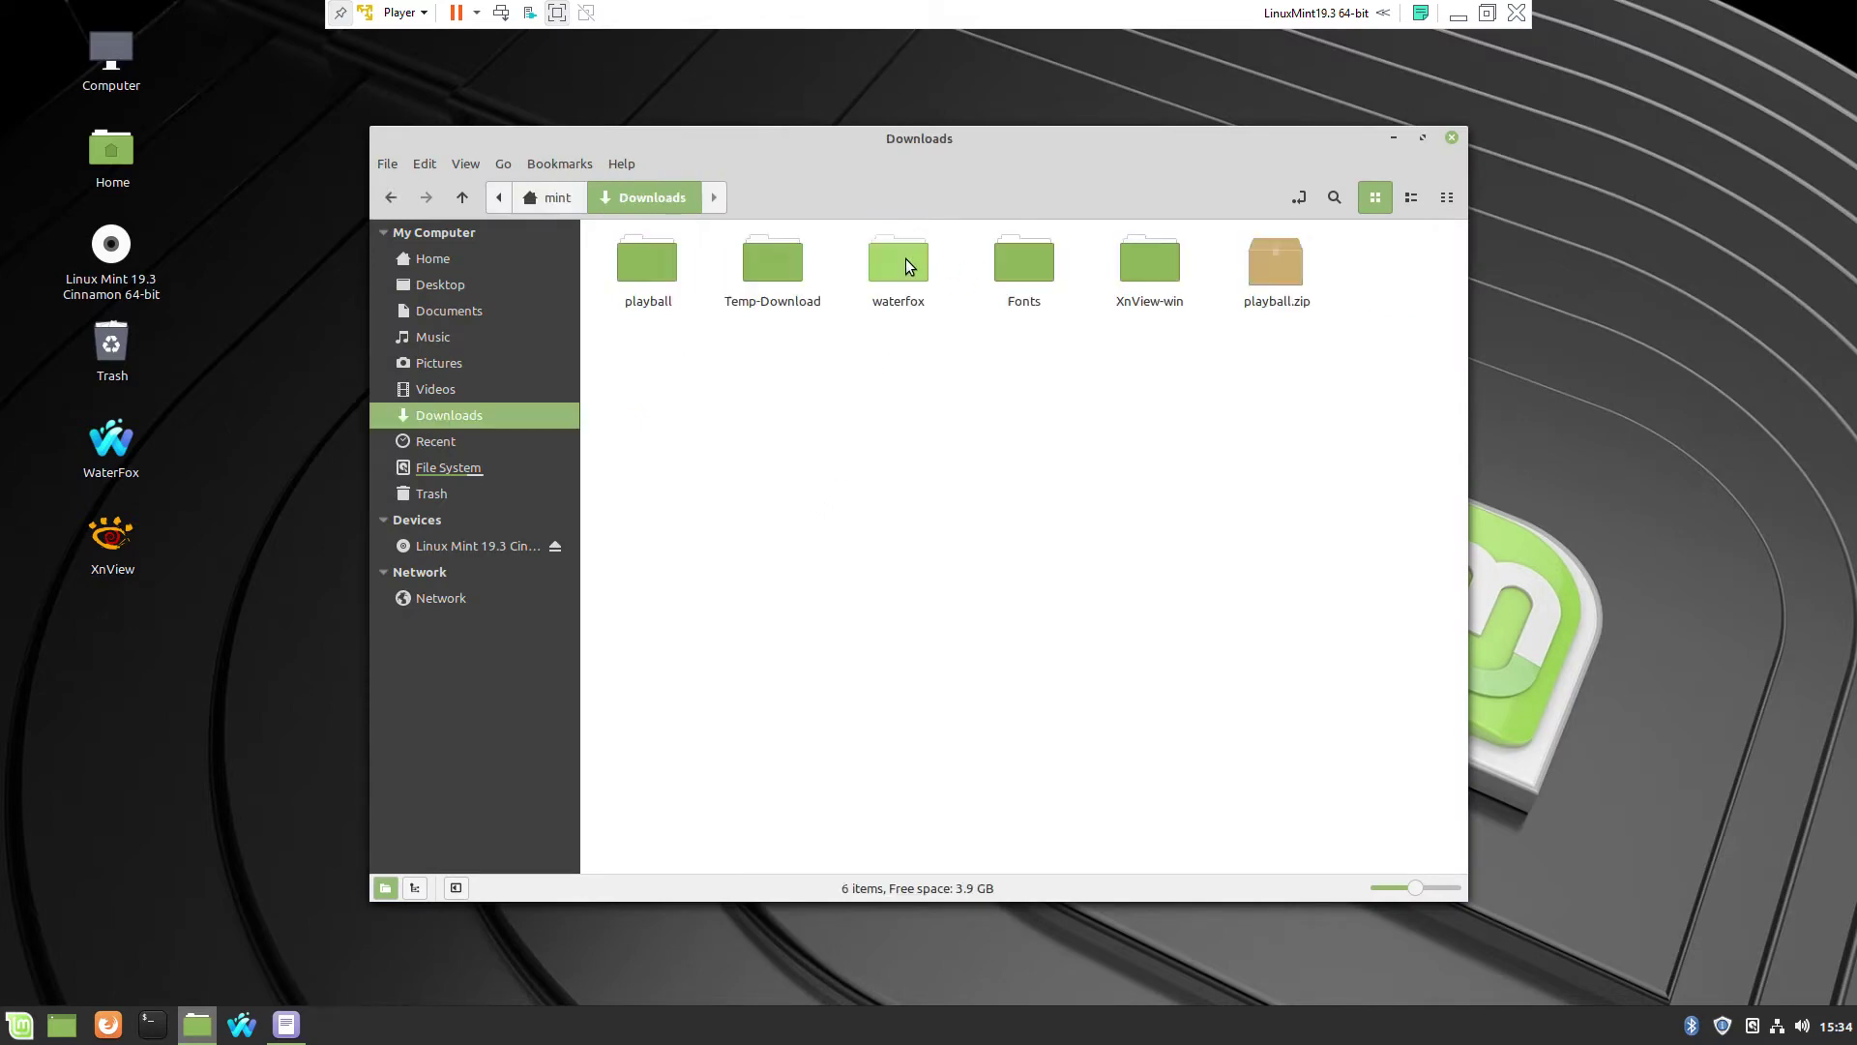
pyautogui.doubleClick(1037, 266)
pyautogui.scroll(-12, 1120, 419)
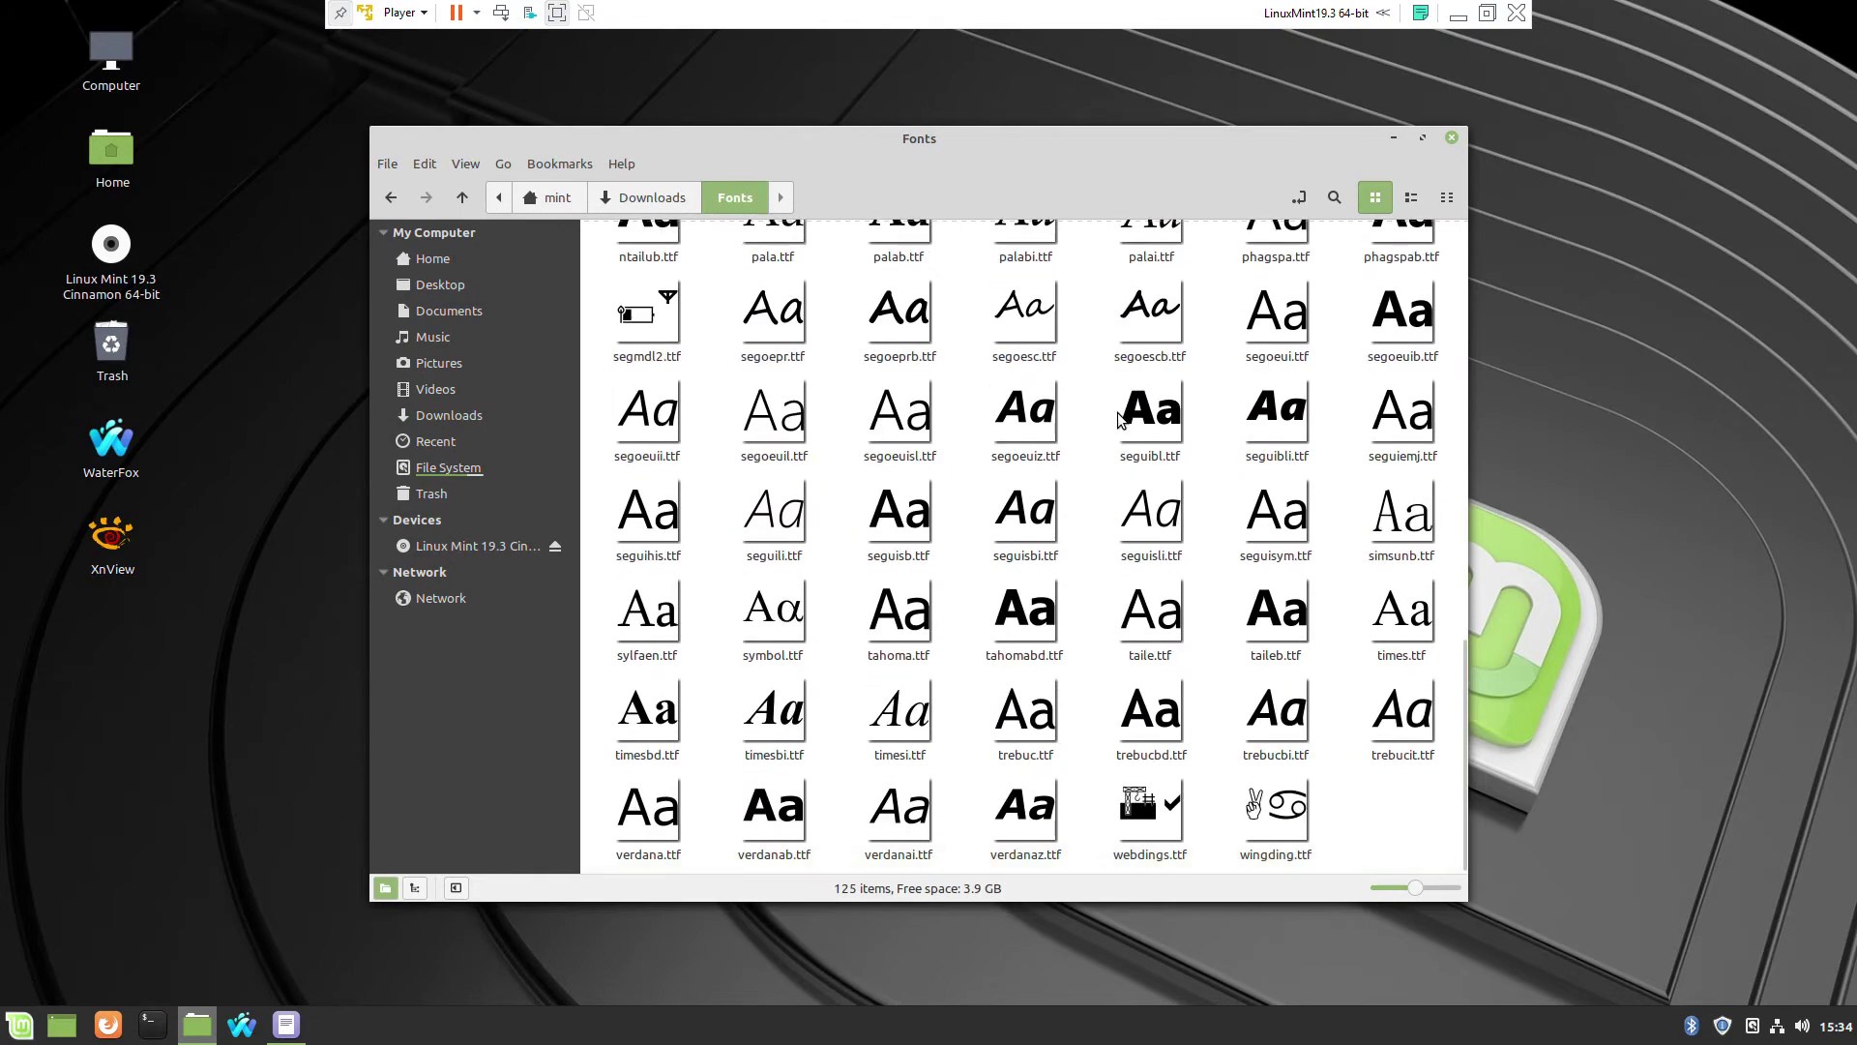
pyautogui.scroll(12, 1167, 544)
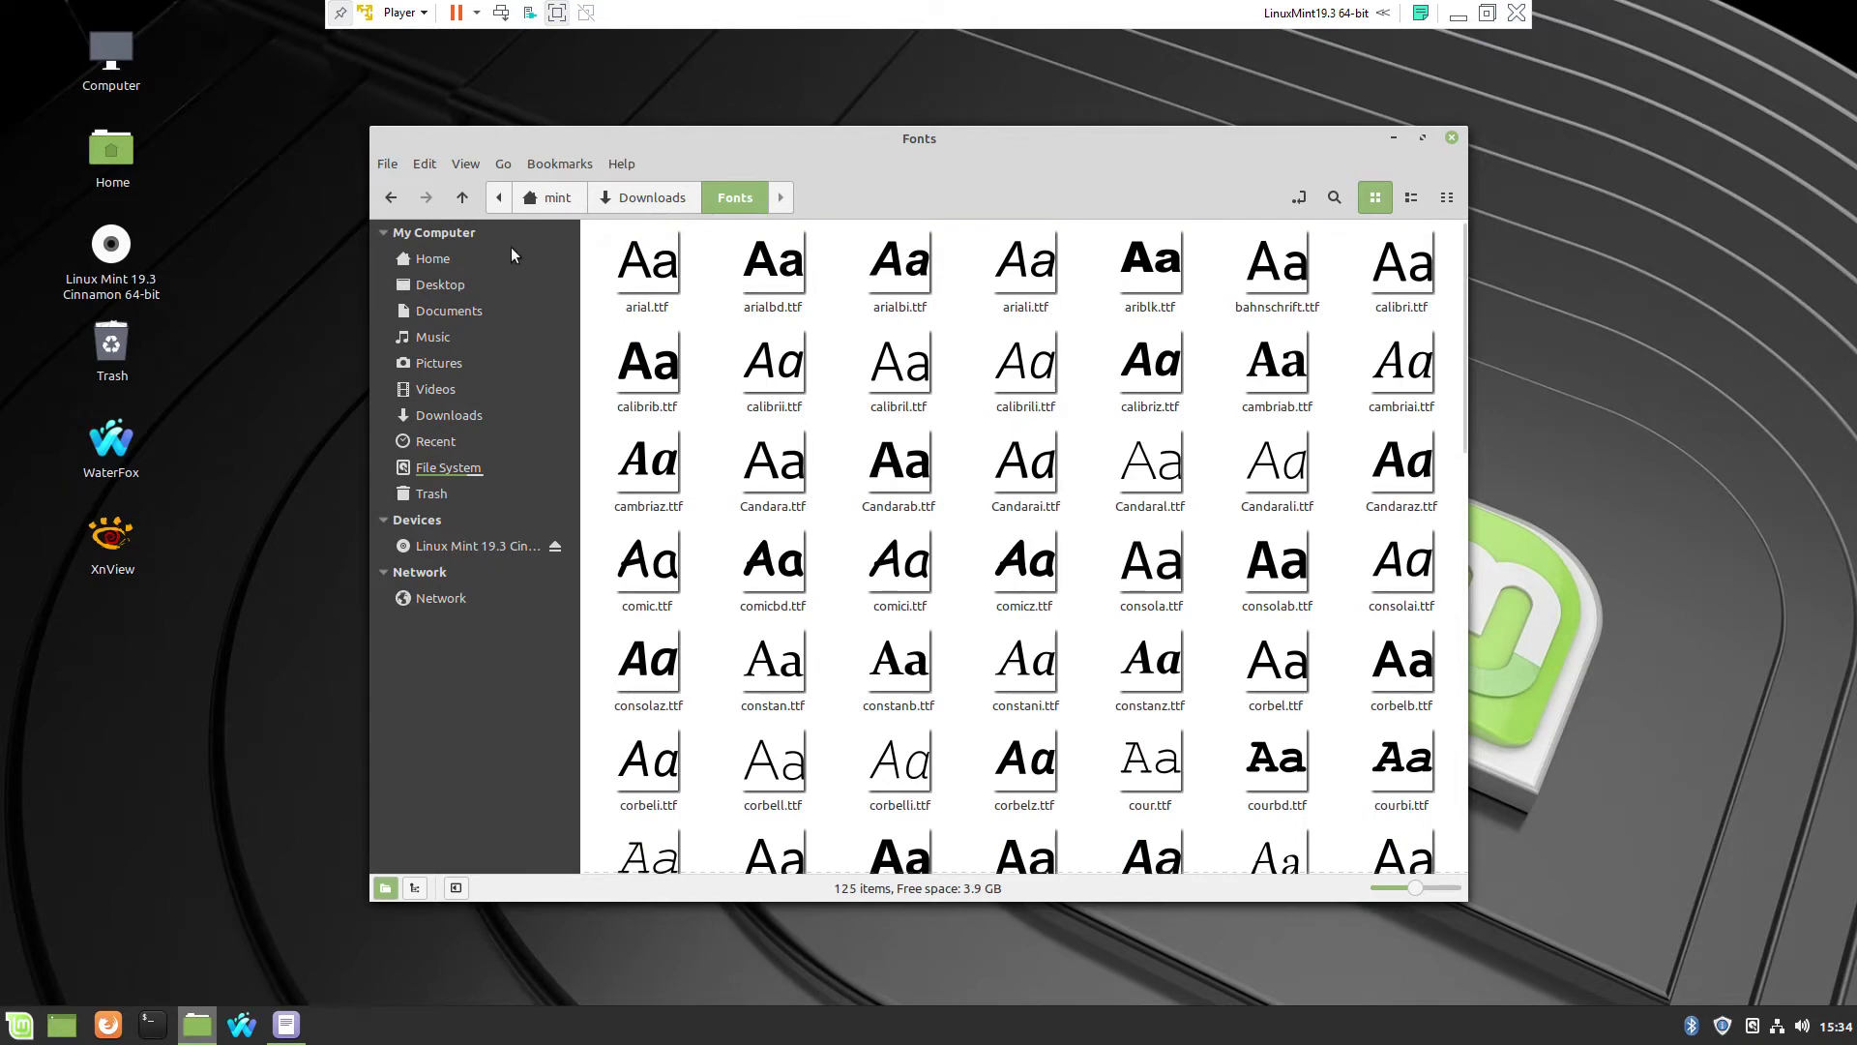
# Step: Select and copy all 125 font files, then go to the Home folder
pyautogui.click(425, 166)
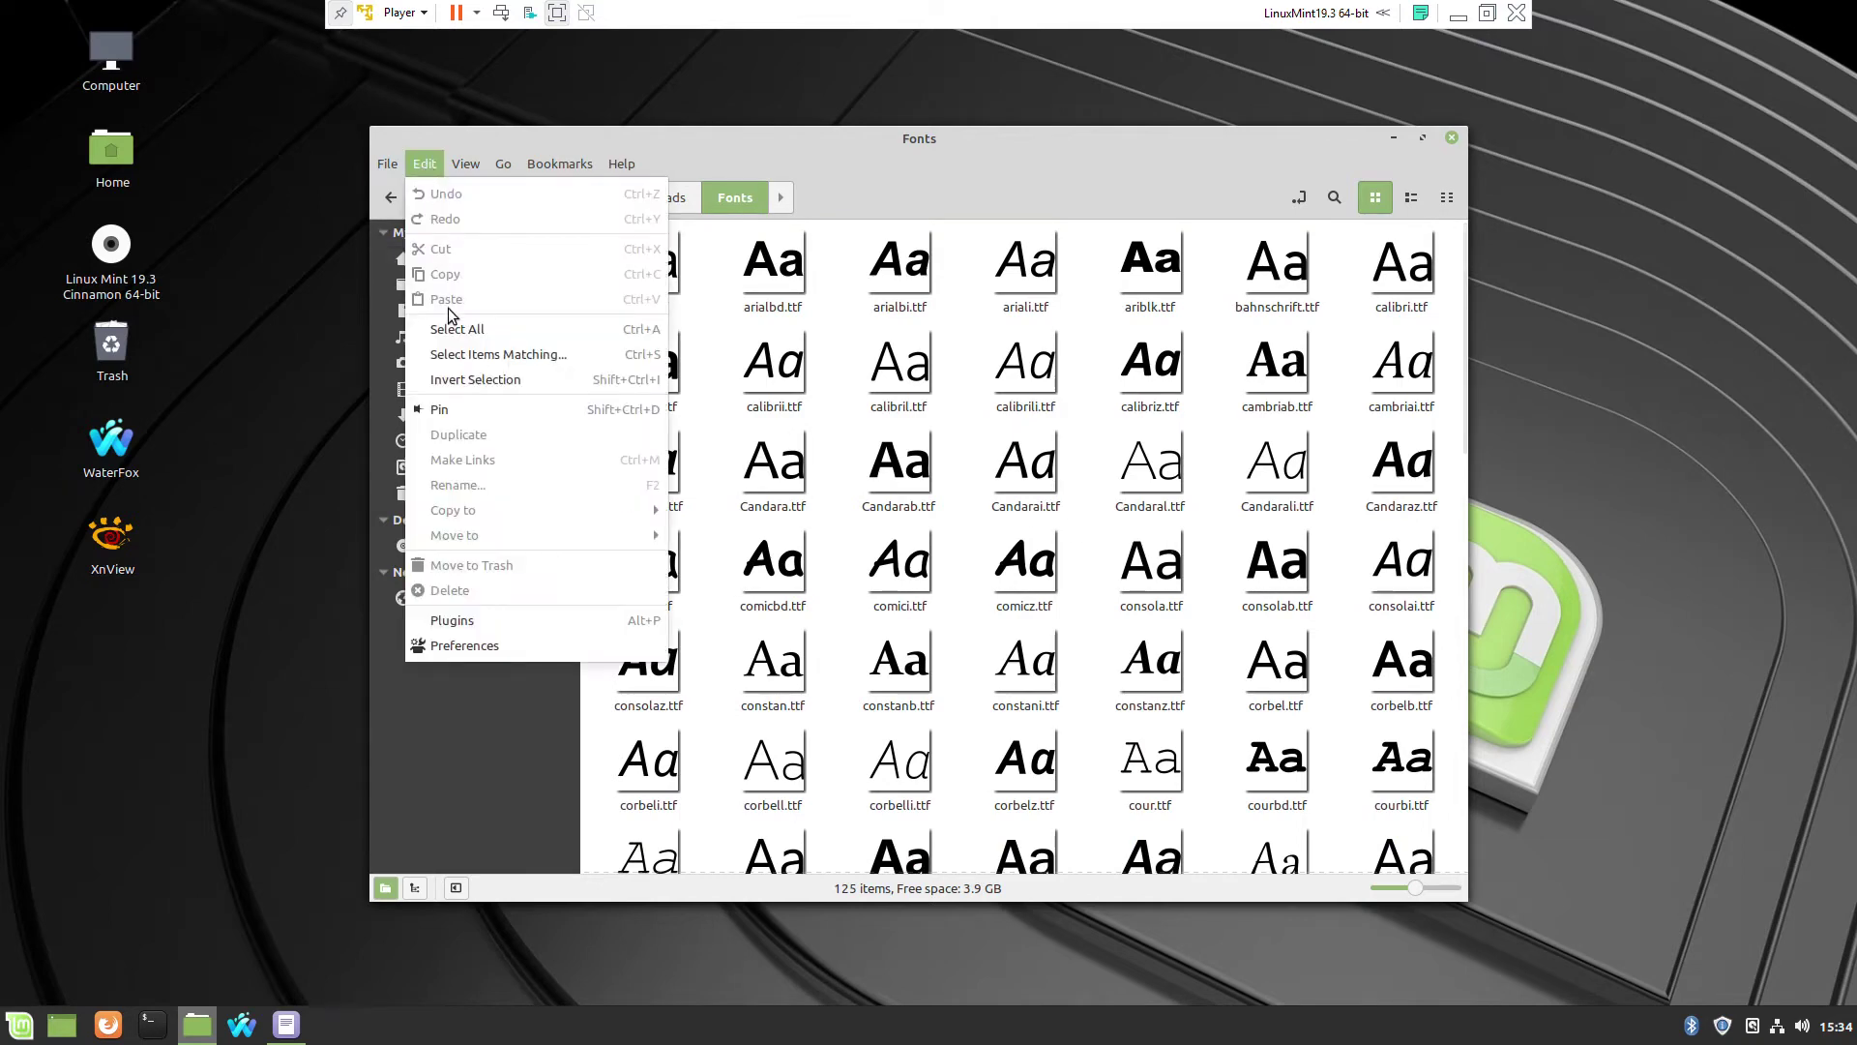
pyautogui.click(450, 329)
pyautogui.click(425, 164)
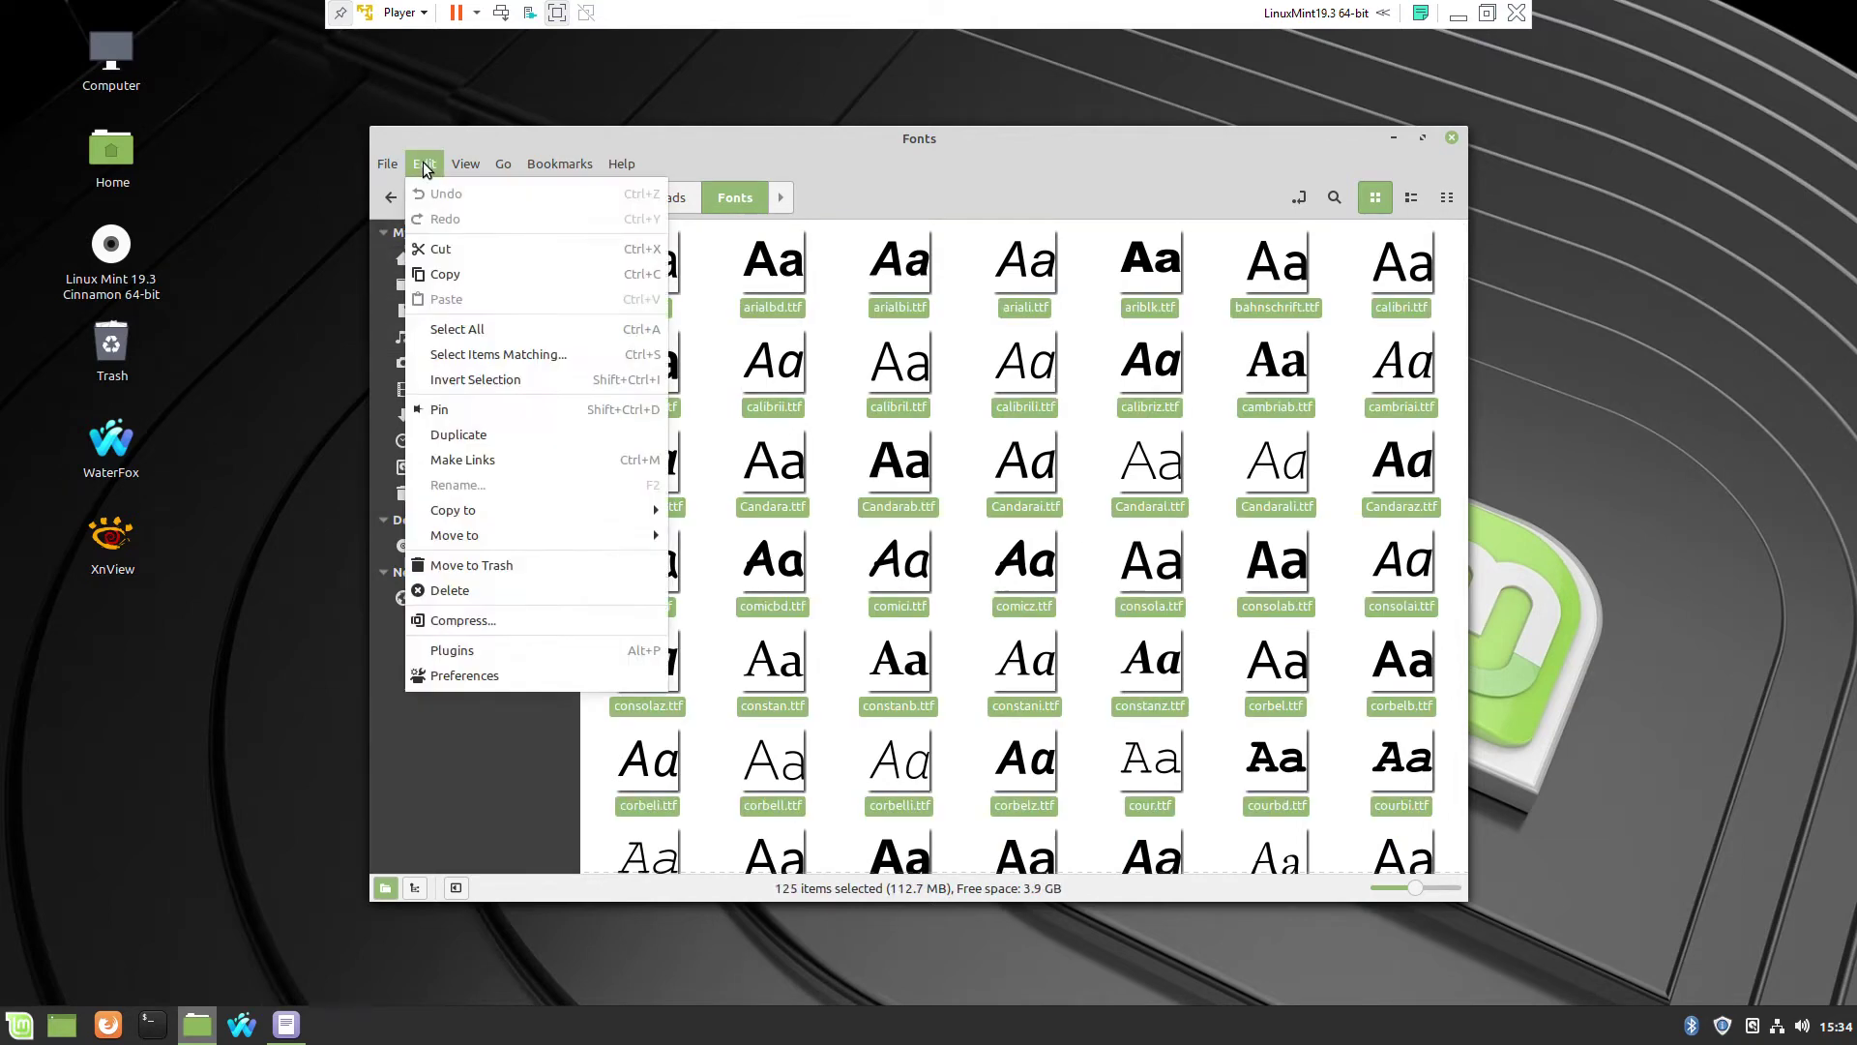
pyautogui.click(445, 276)
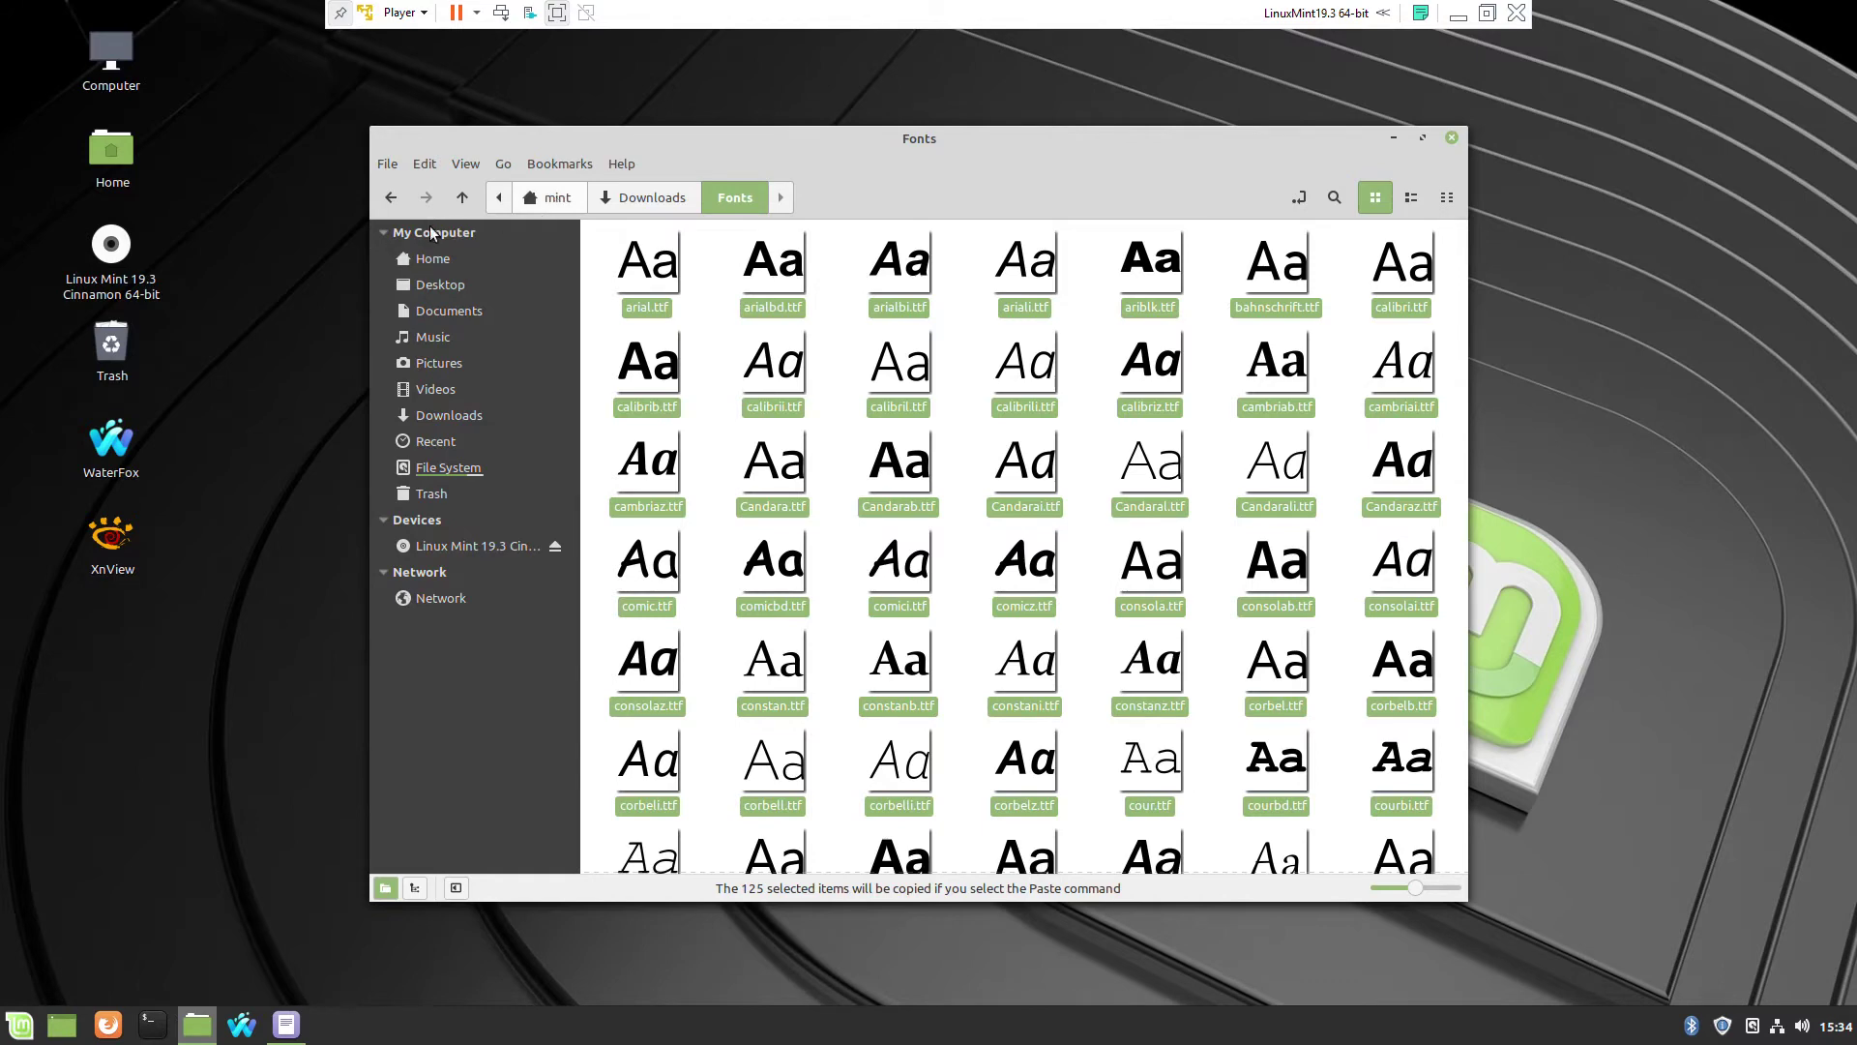
pyautogui.click(425, 263)
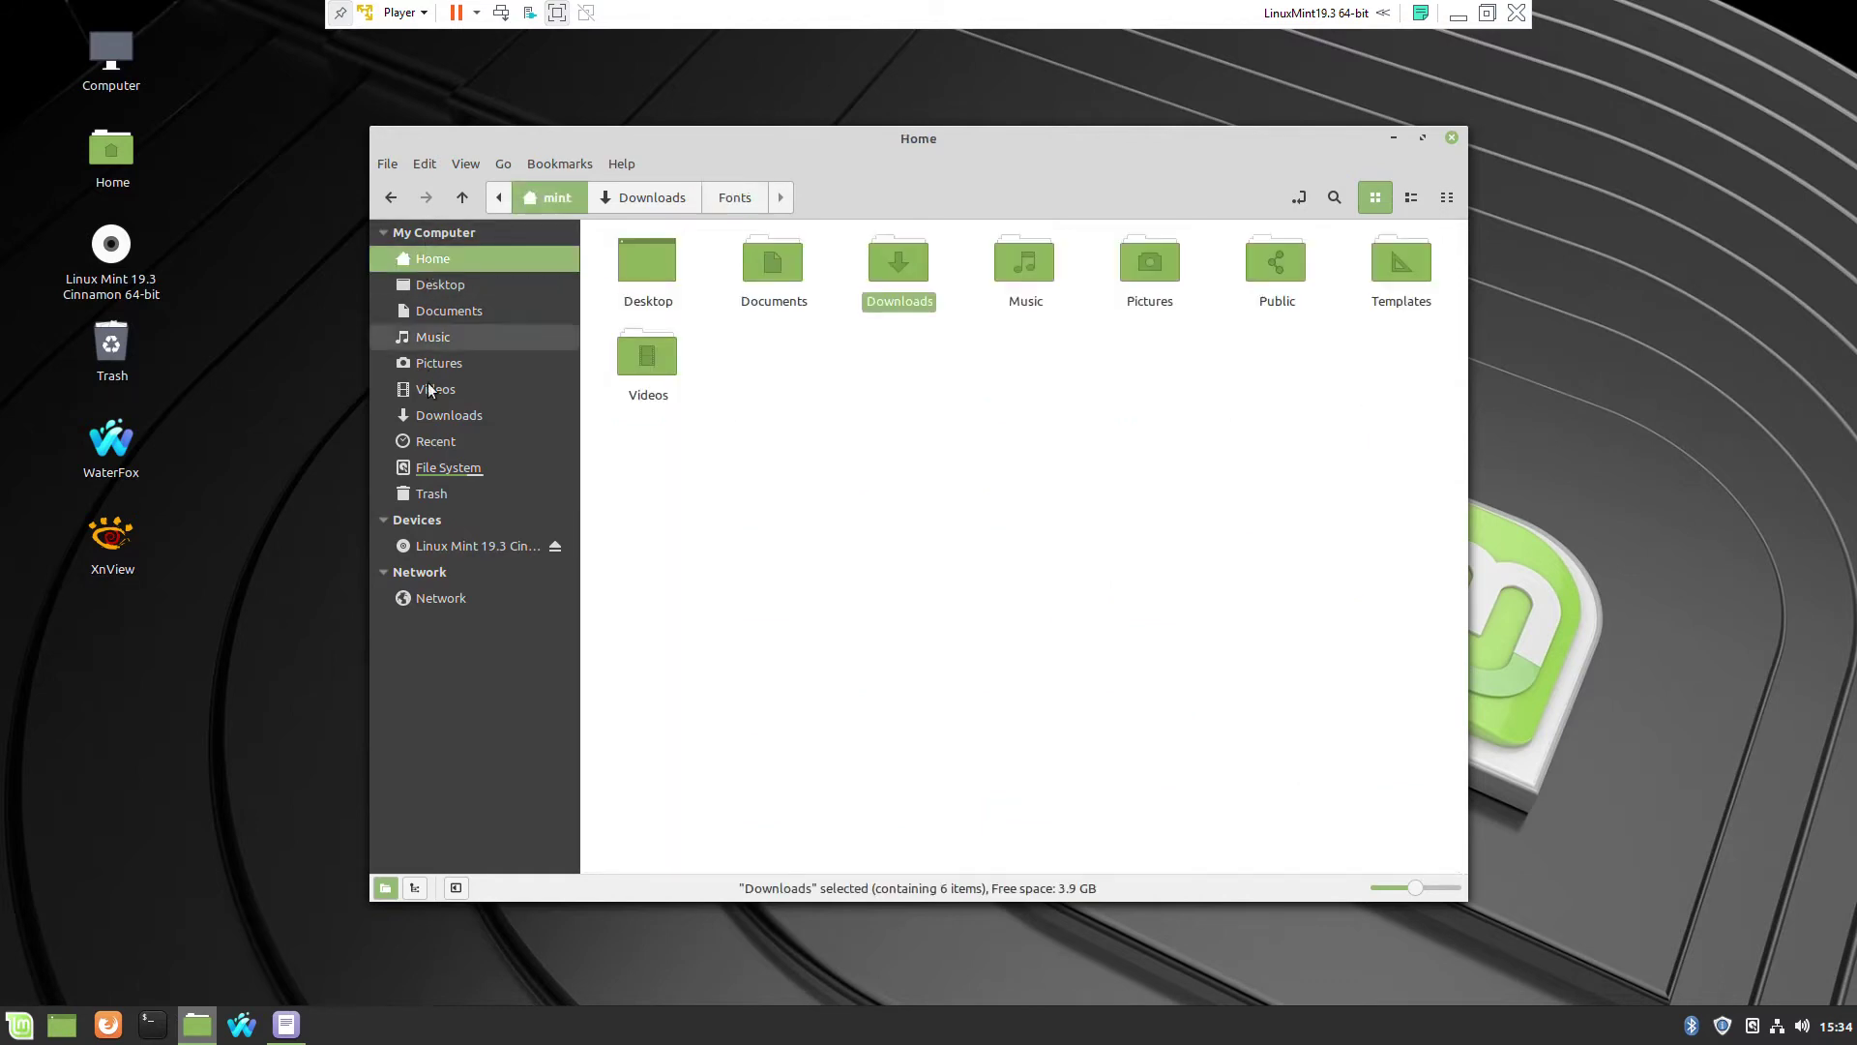
# Step: Navigate from the file system root through usr/share and open the fonts folder
pyautogui.click(433, 471)
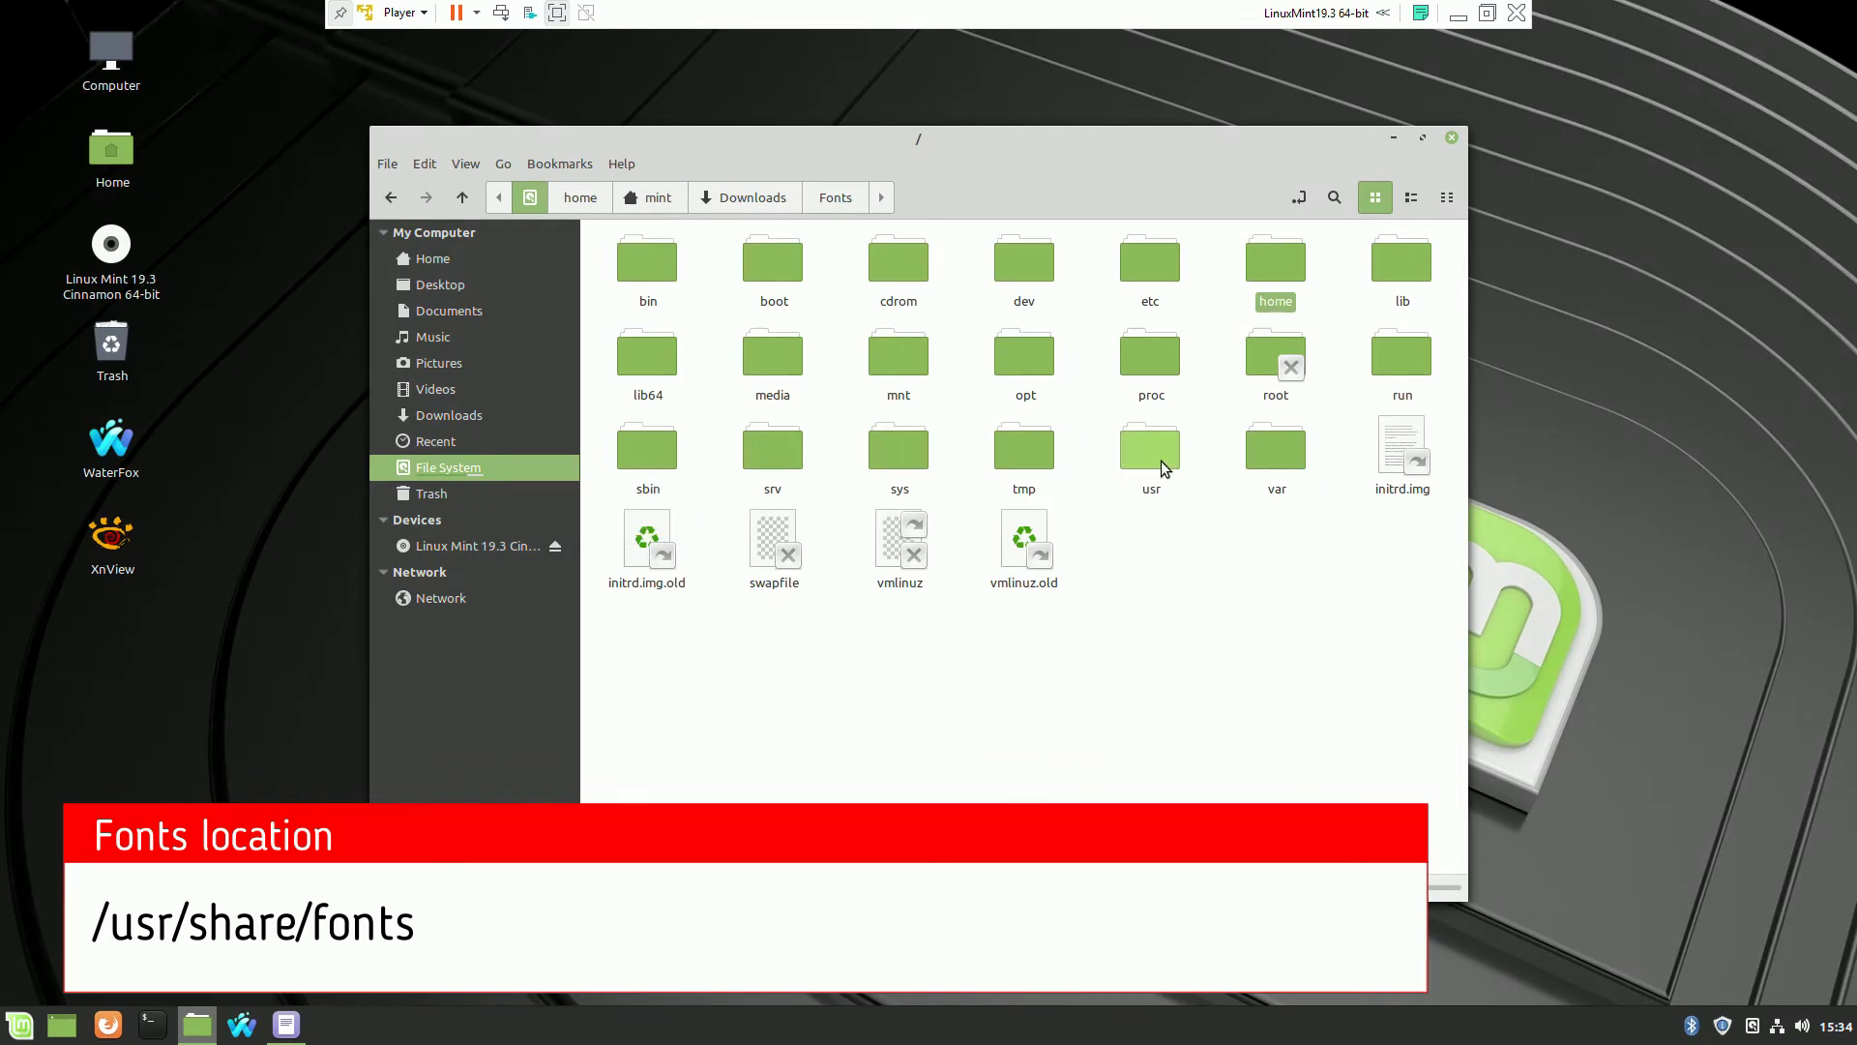
pyautogui.doubleClick(1160, 461)
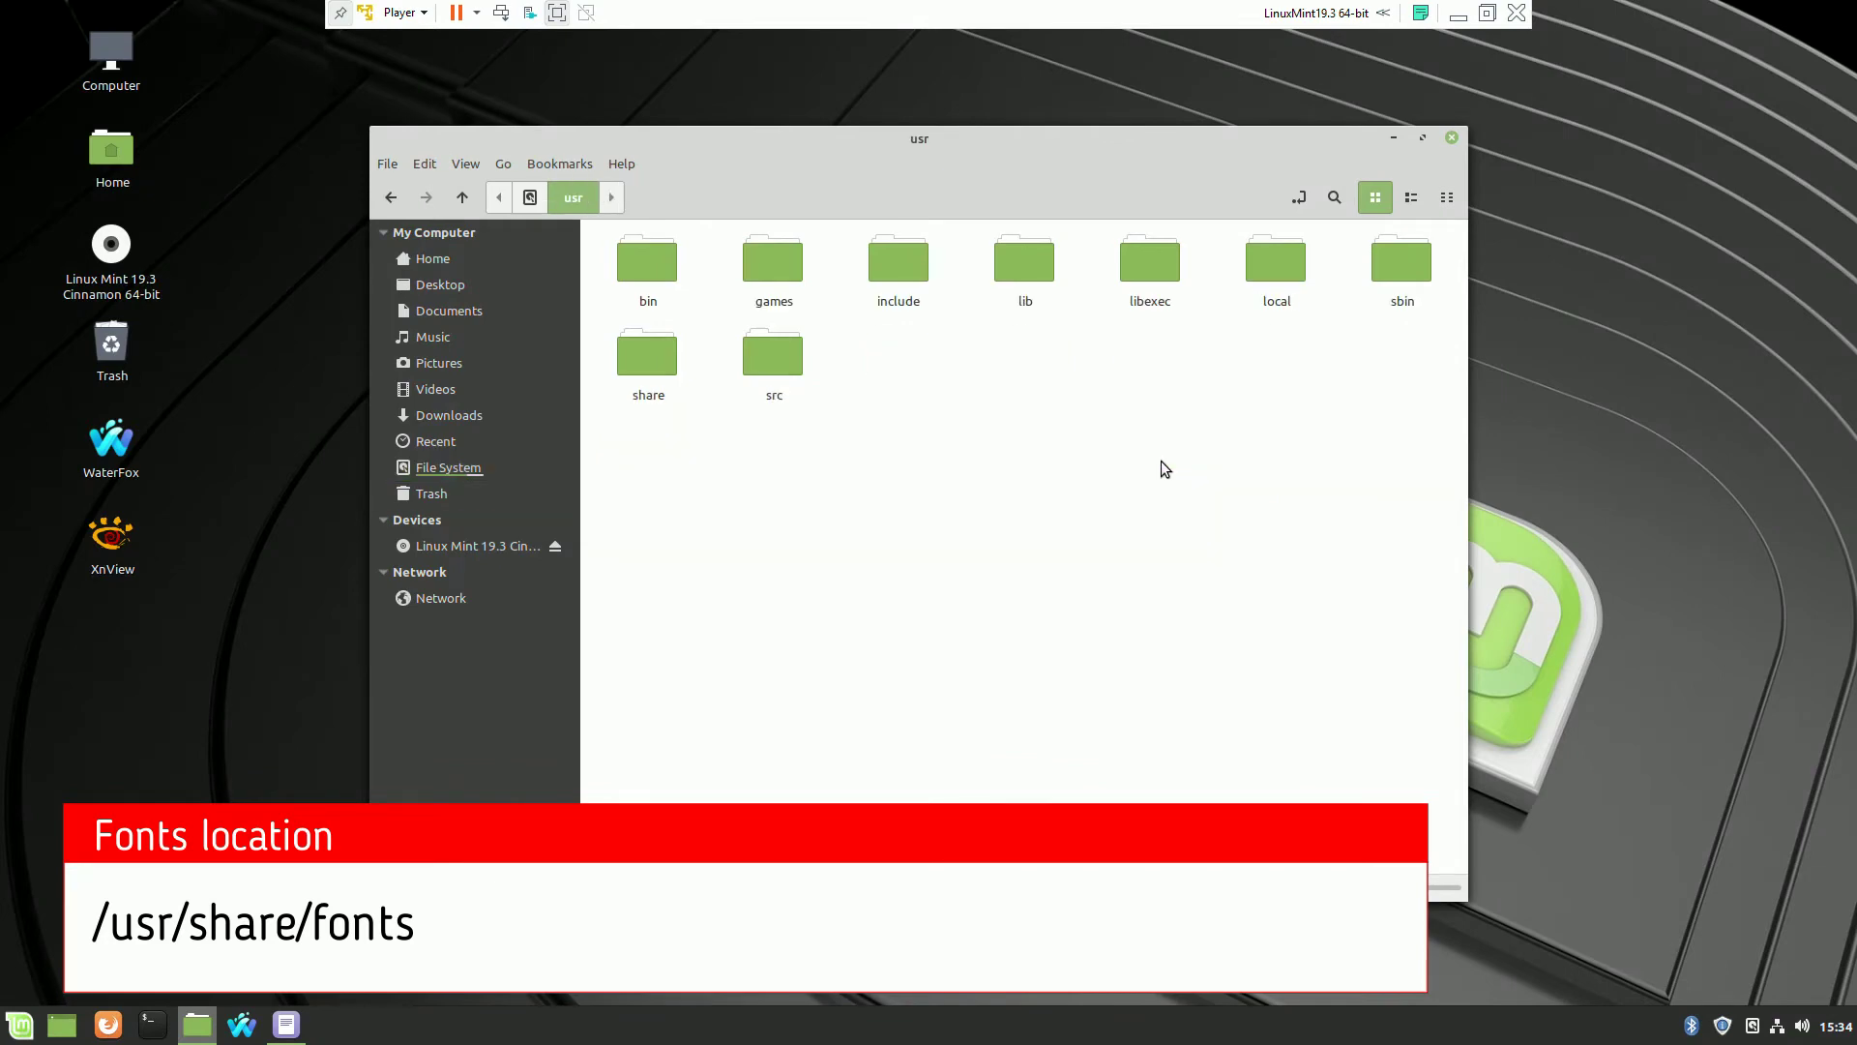
pyautogui.doubleClick(647, 358)
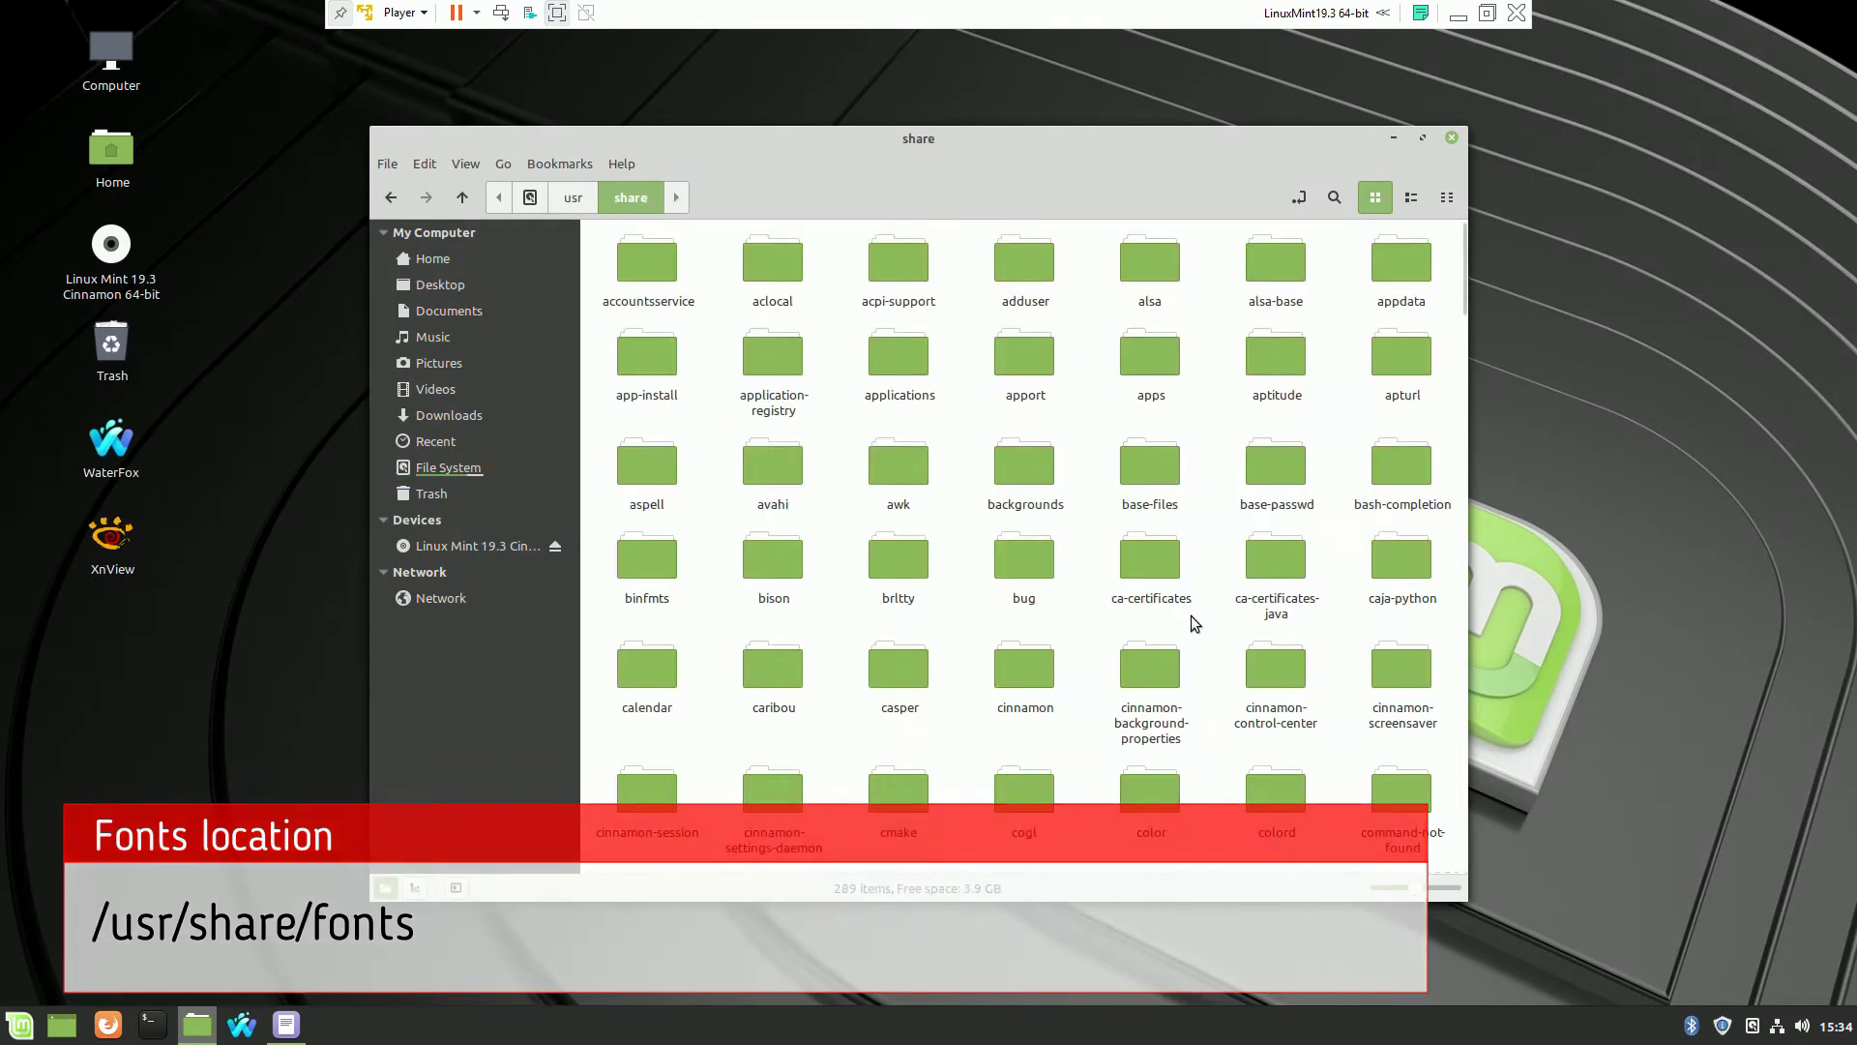
pyautogui.scroll(-10, 1191, 615)
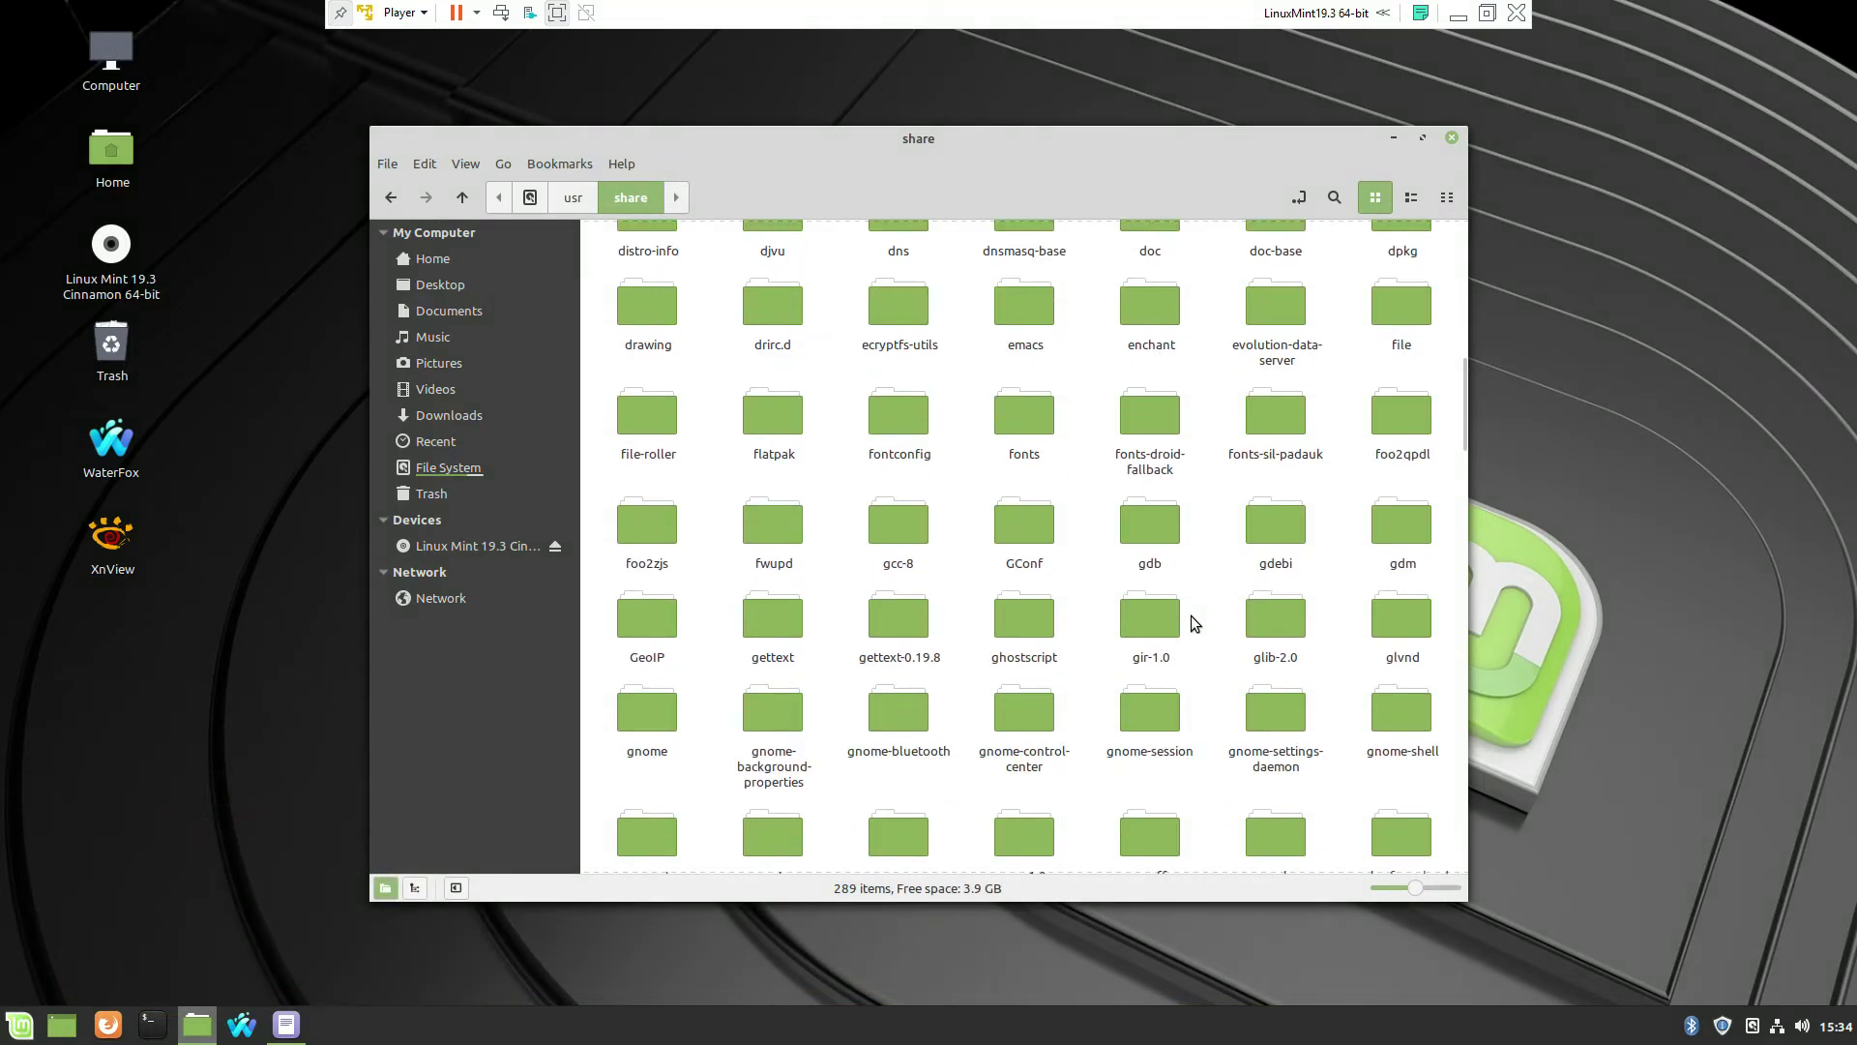
pyautogui.scroll(-5, 1191, 615)
pyautogui.scroll(3, 1191, 615)
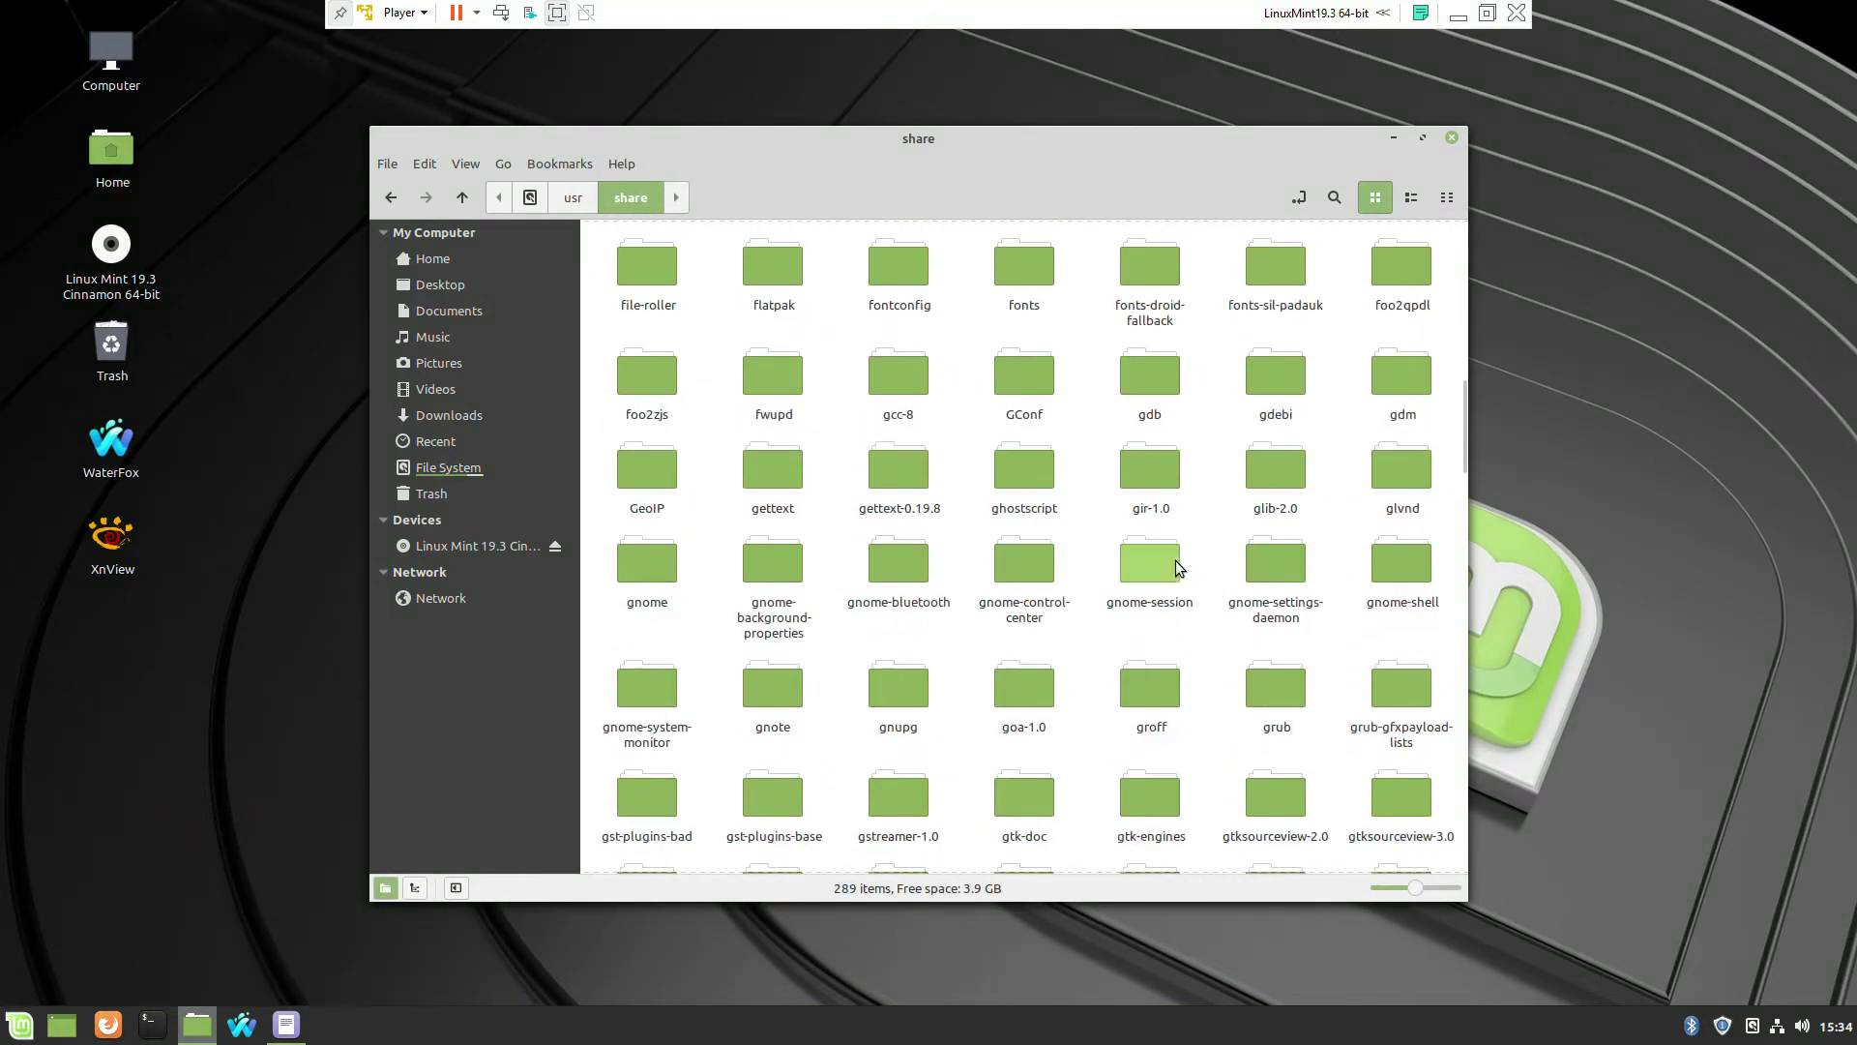
pyautogui.click(1027, 276)
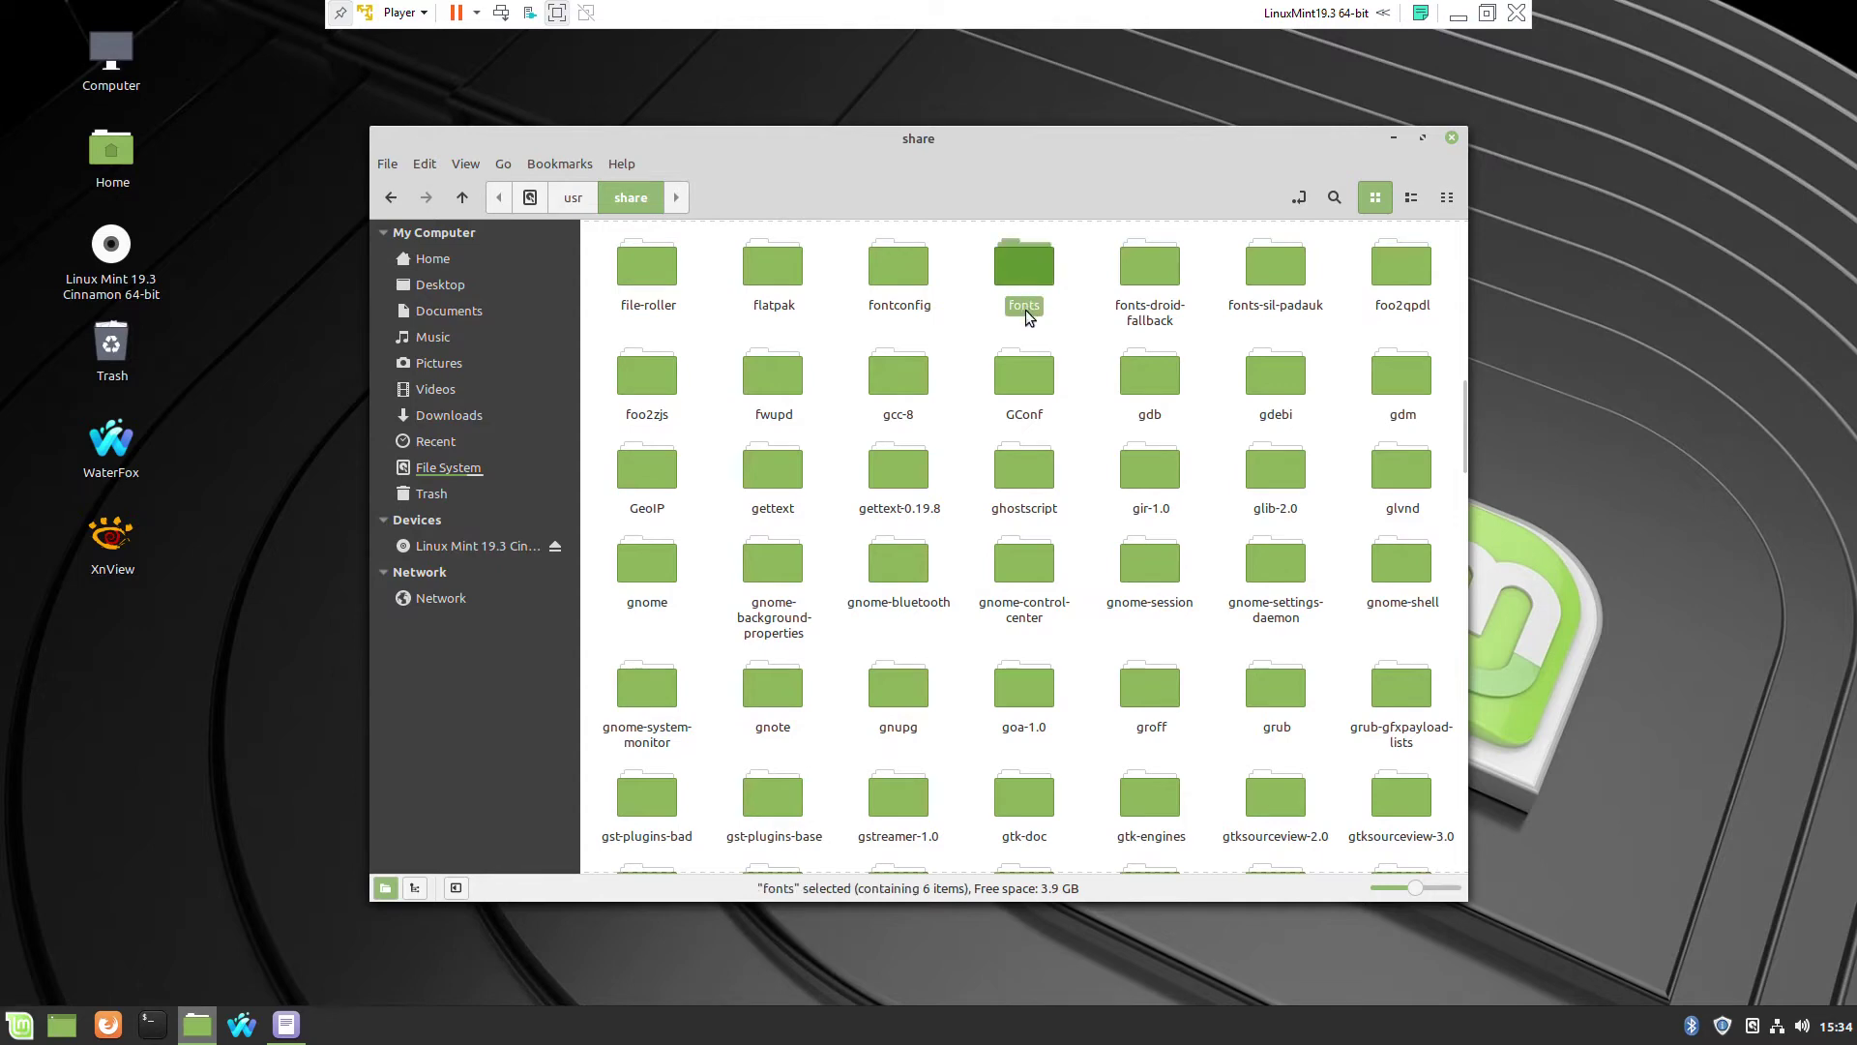
pyautogui.doubleClick(1027, 281)
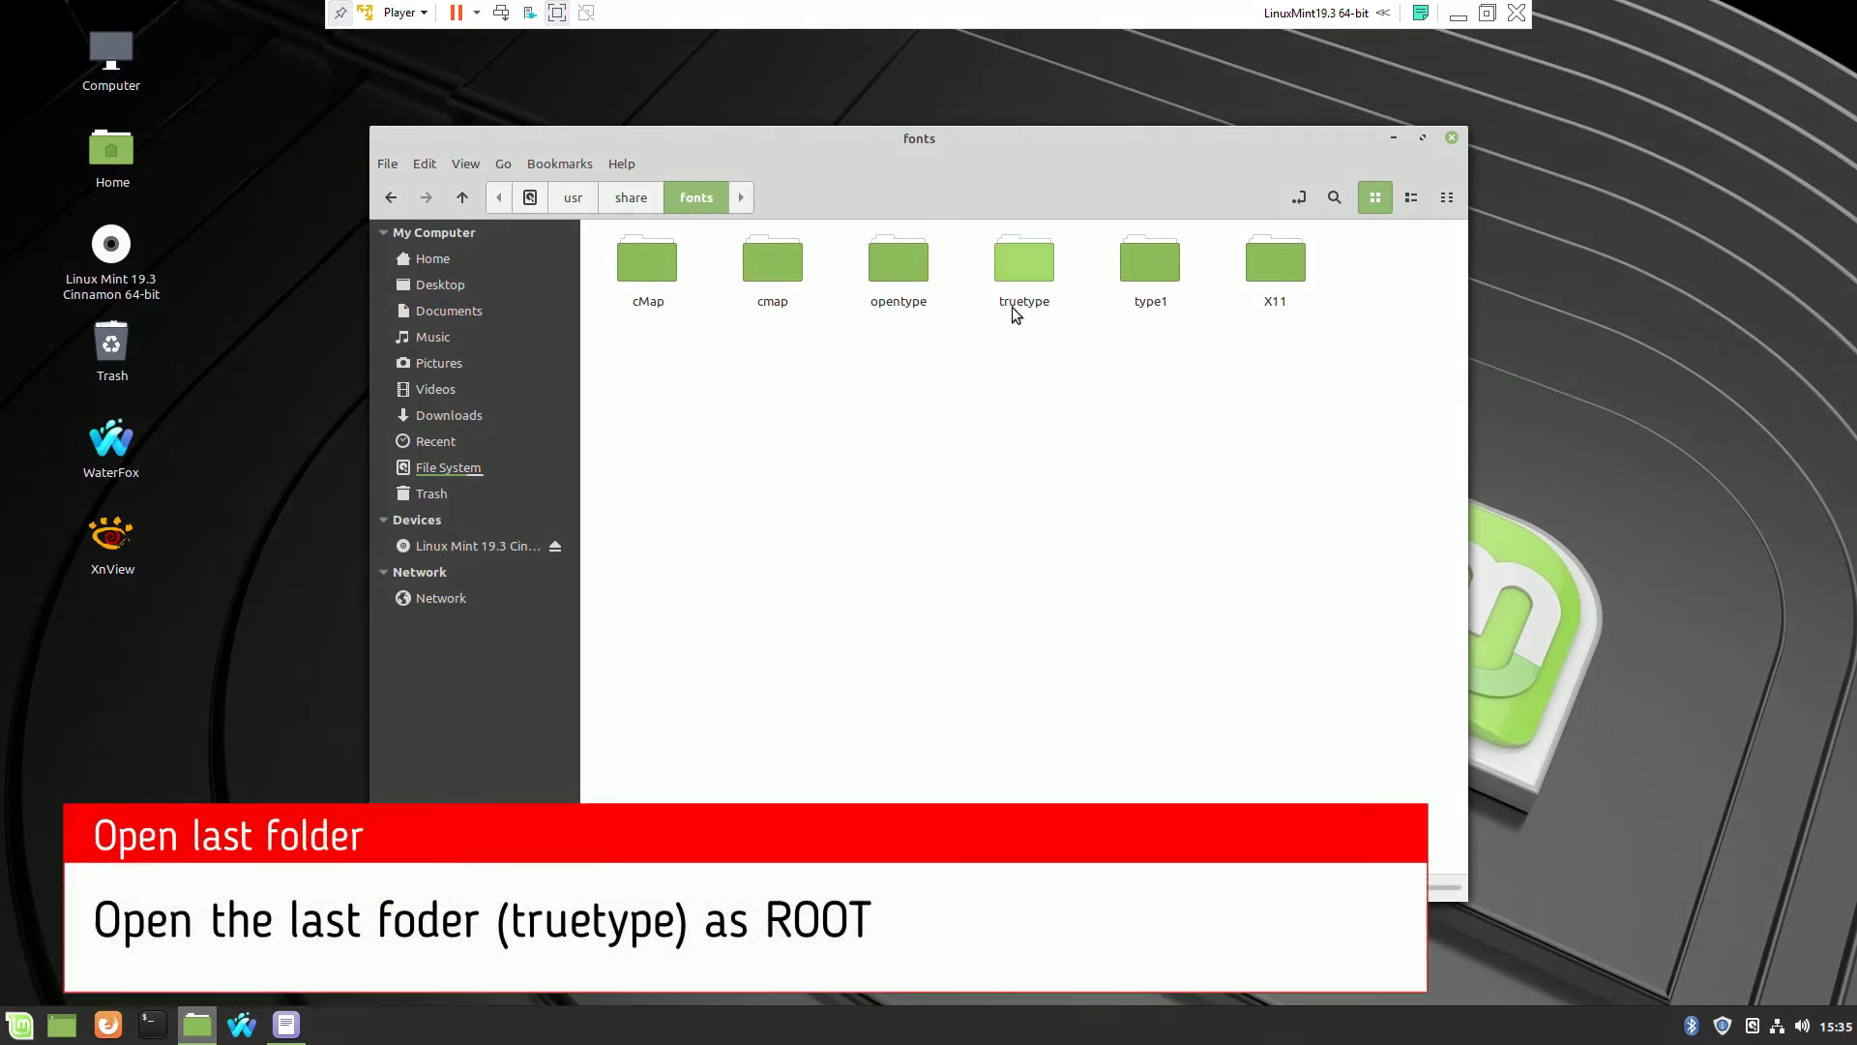
# Step: Open the truetype folder as root, authenticating with the administrator password
pyautogui.rightClick(1027, 270)
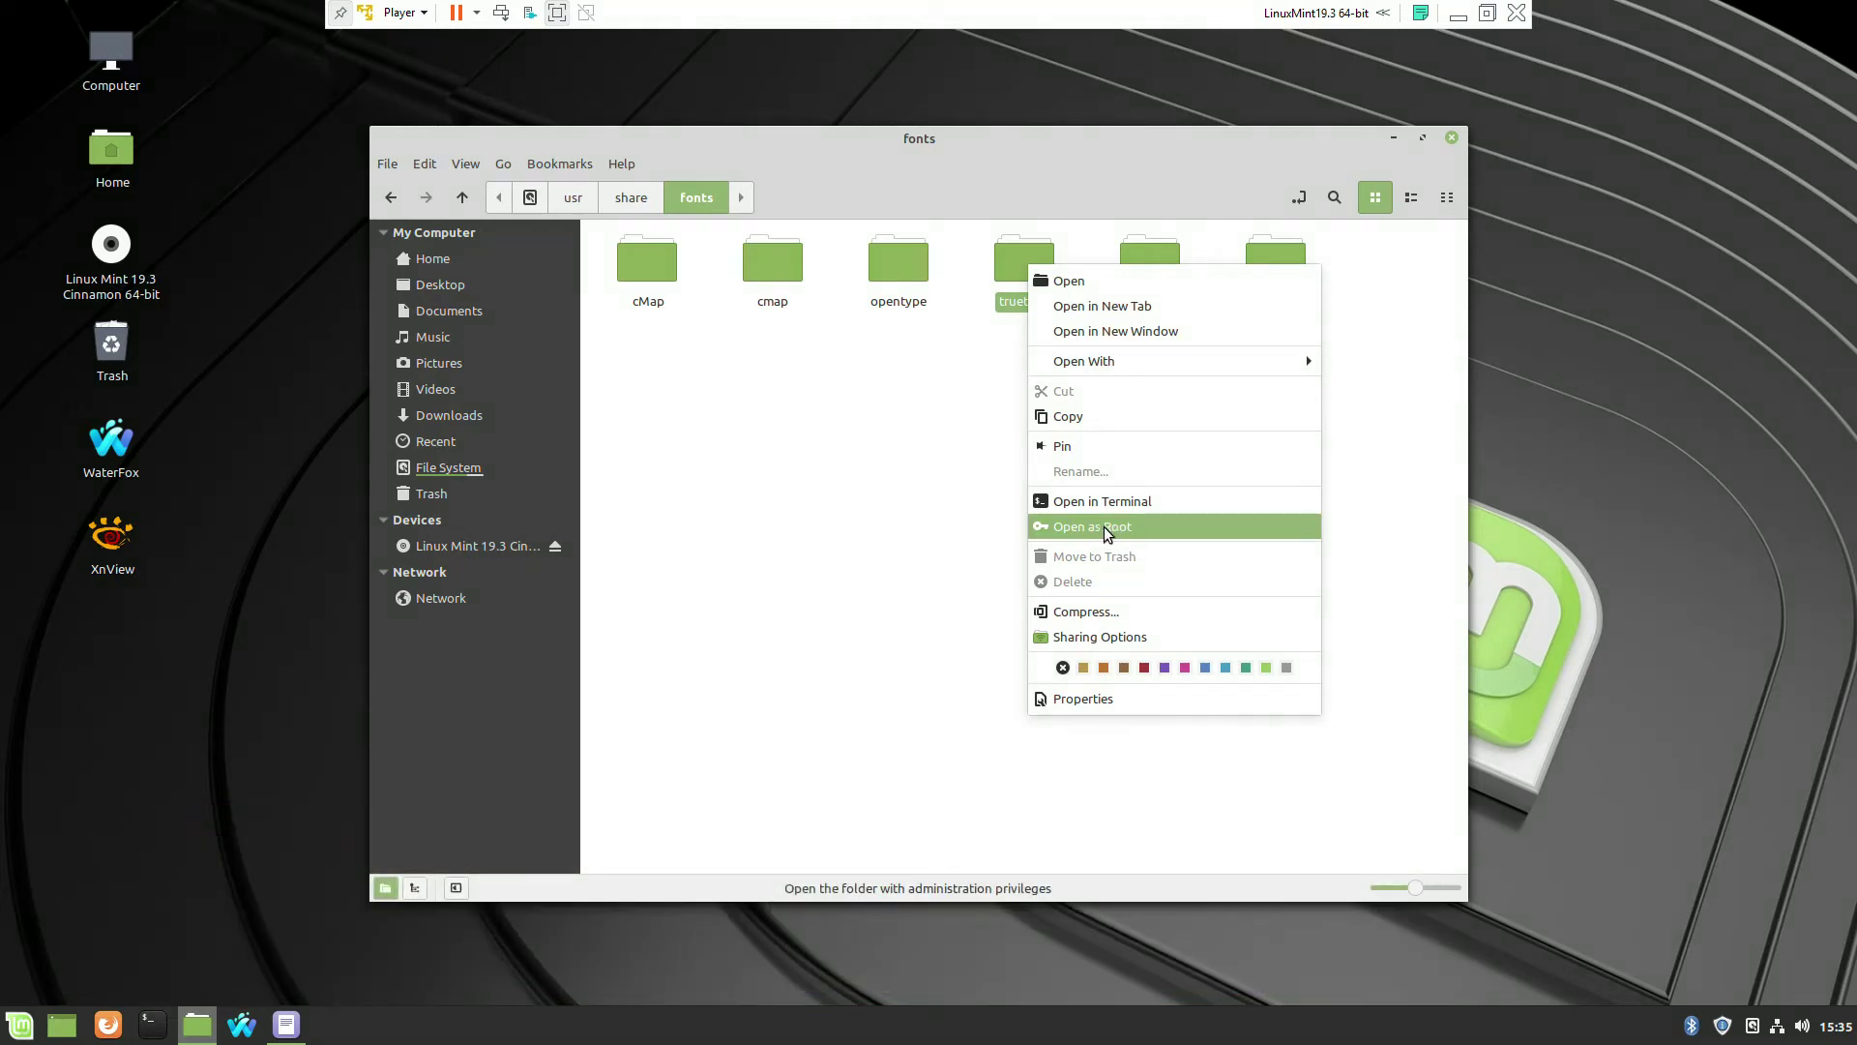
pyautogui.click(1105, 527)
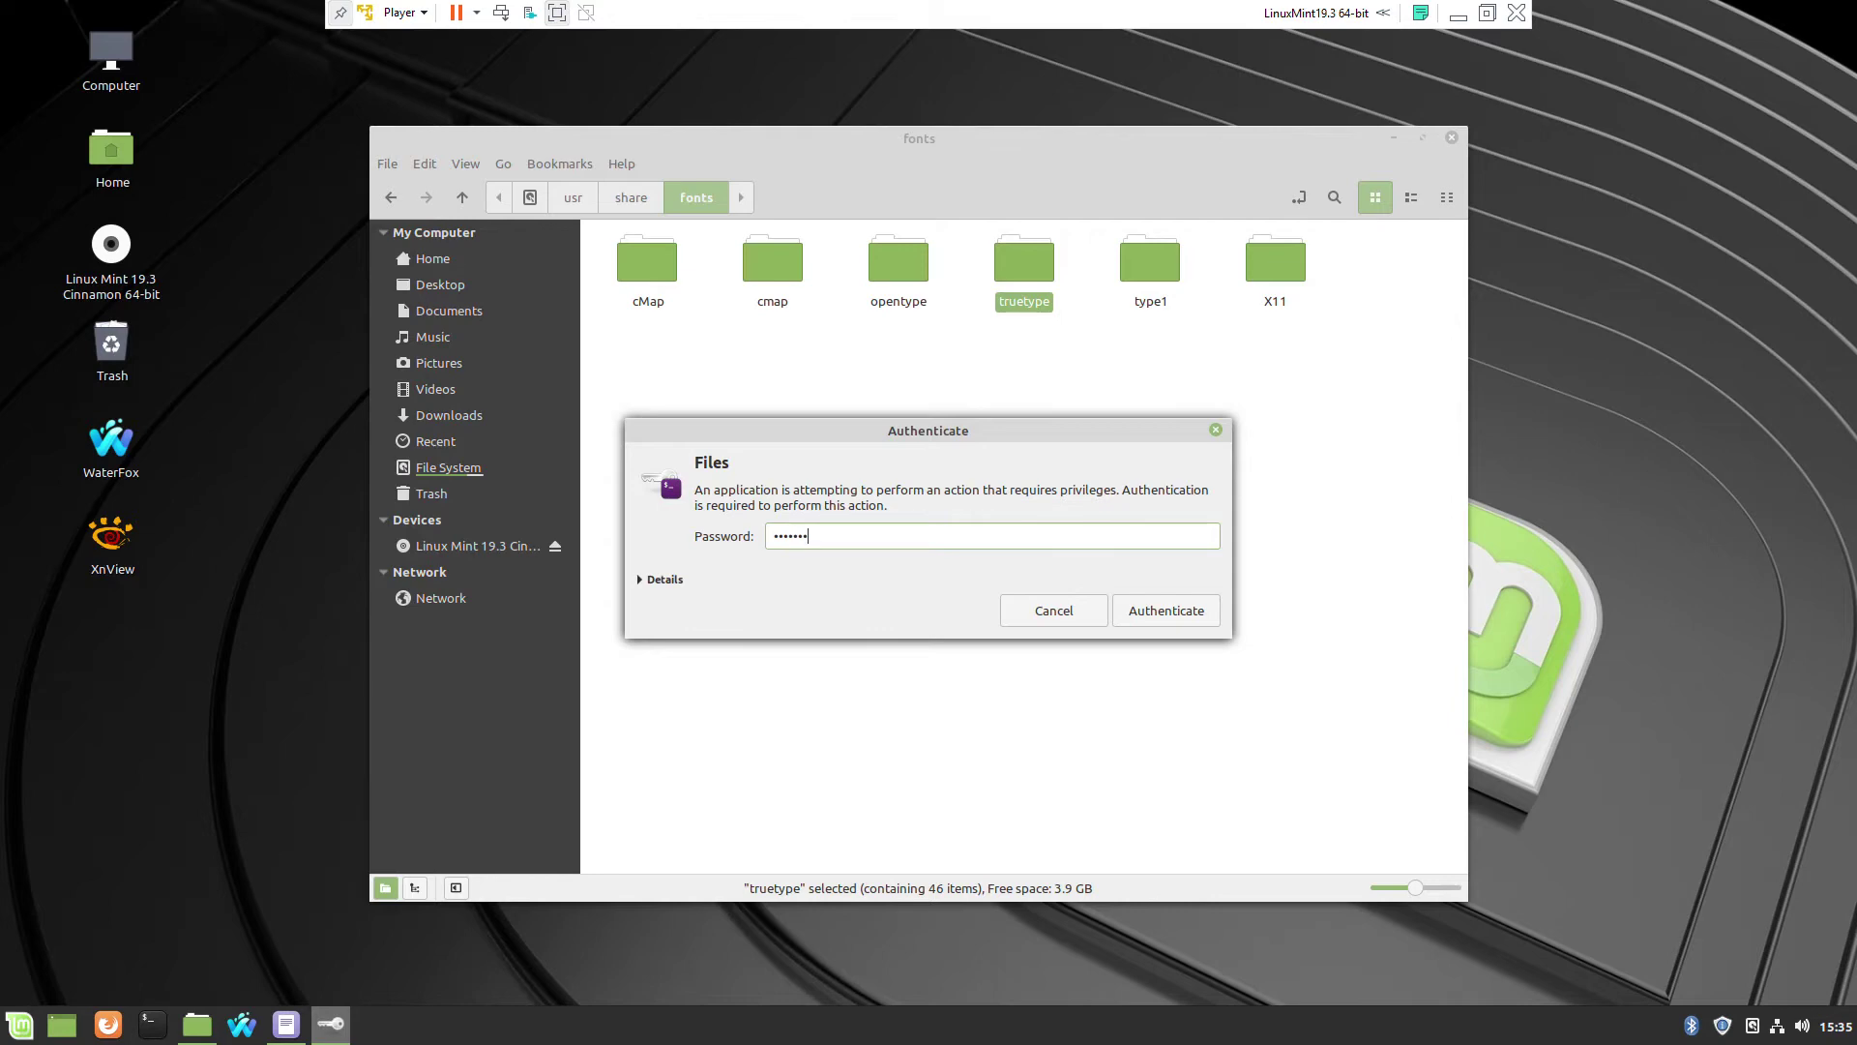
pyautogui.click(1190, 614)
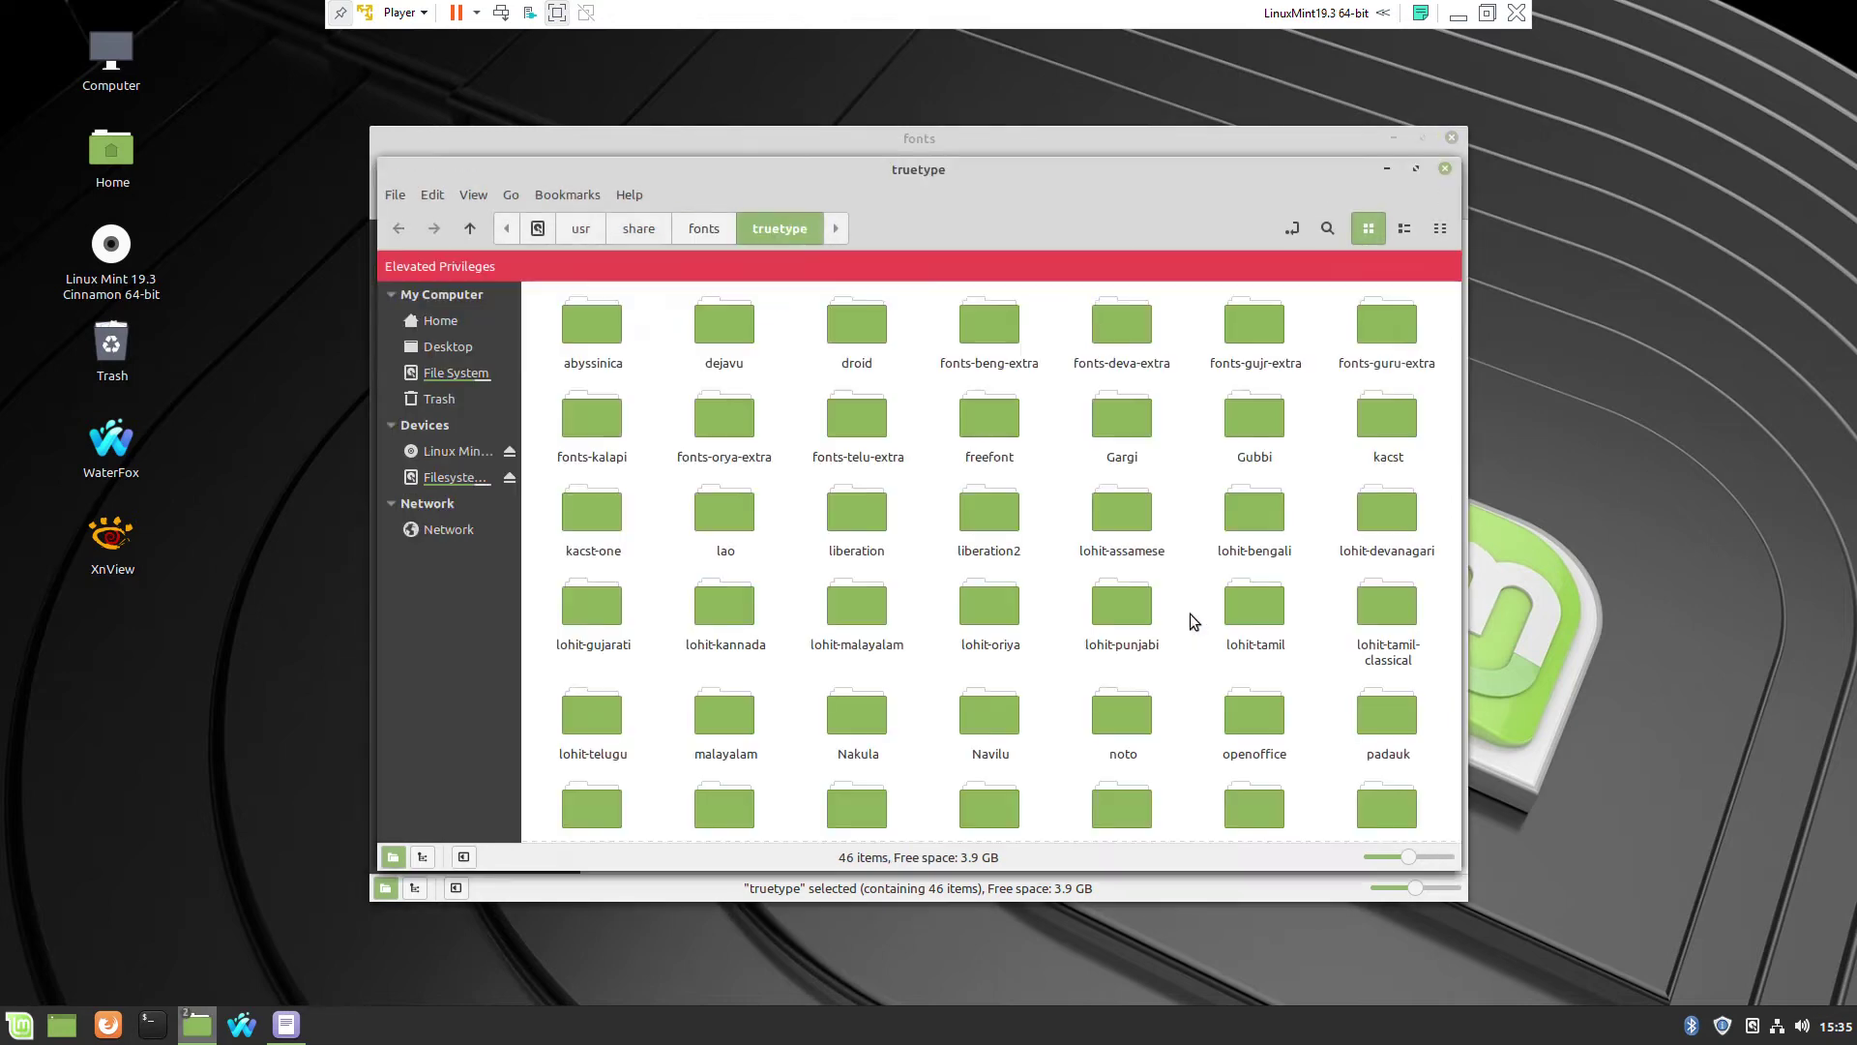
# Step: Paste the 125 copied font files into the Windows folder inside truetype
pyautogui.scroll(-2, 1199, 521)
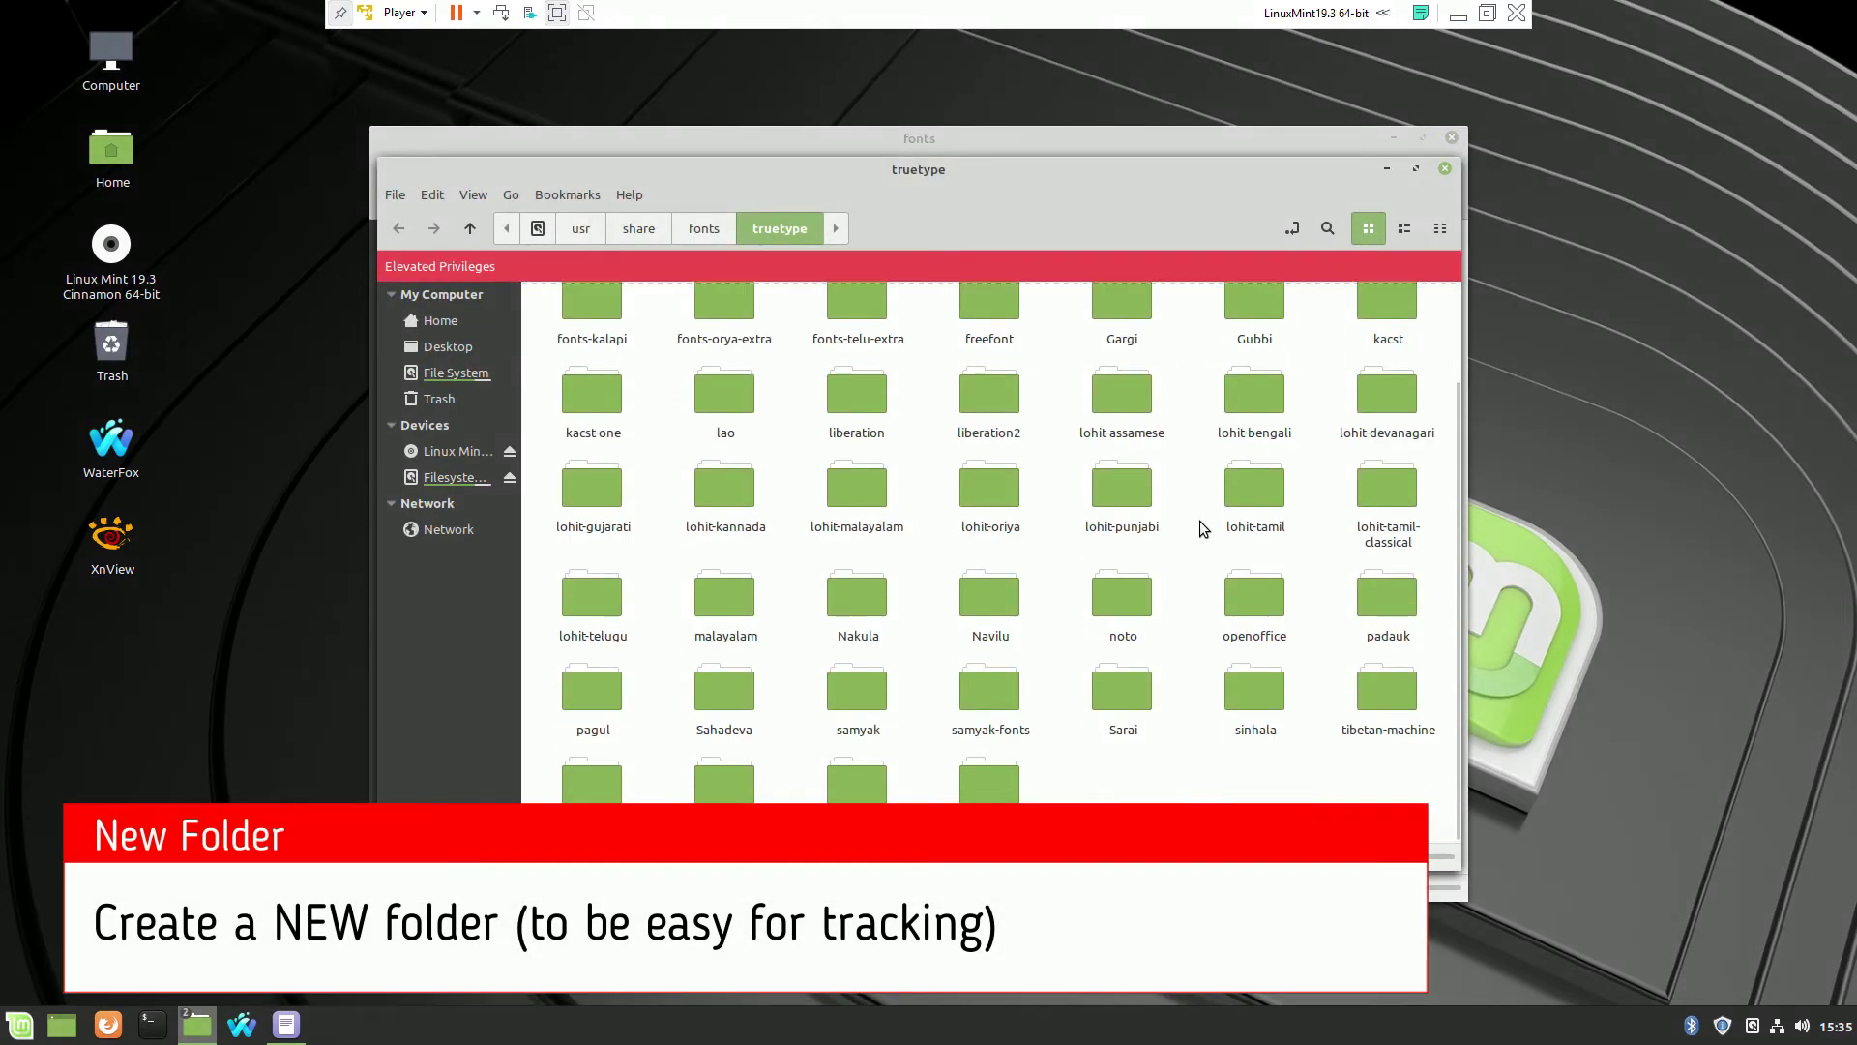
pyautogui.rightClick(1200, 784)
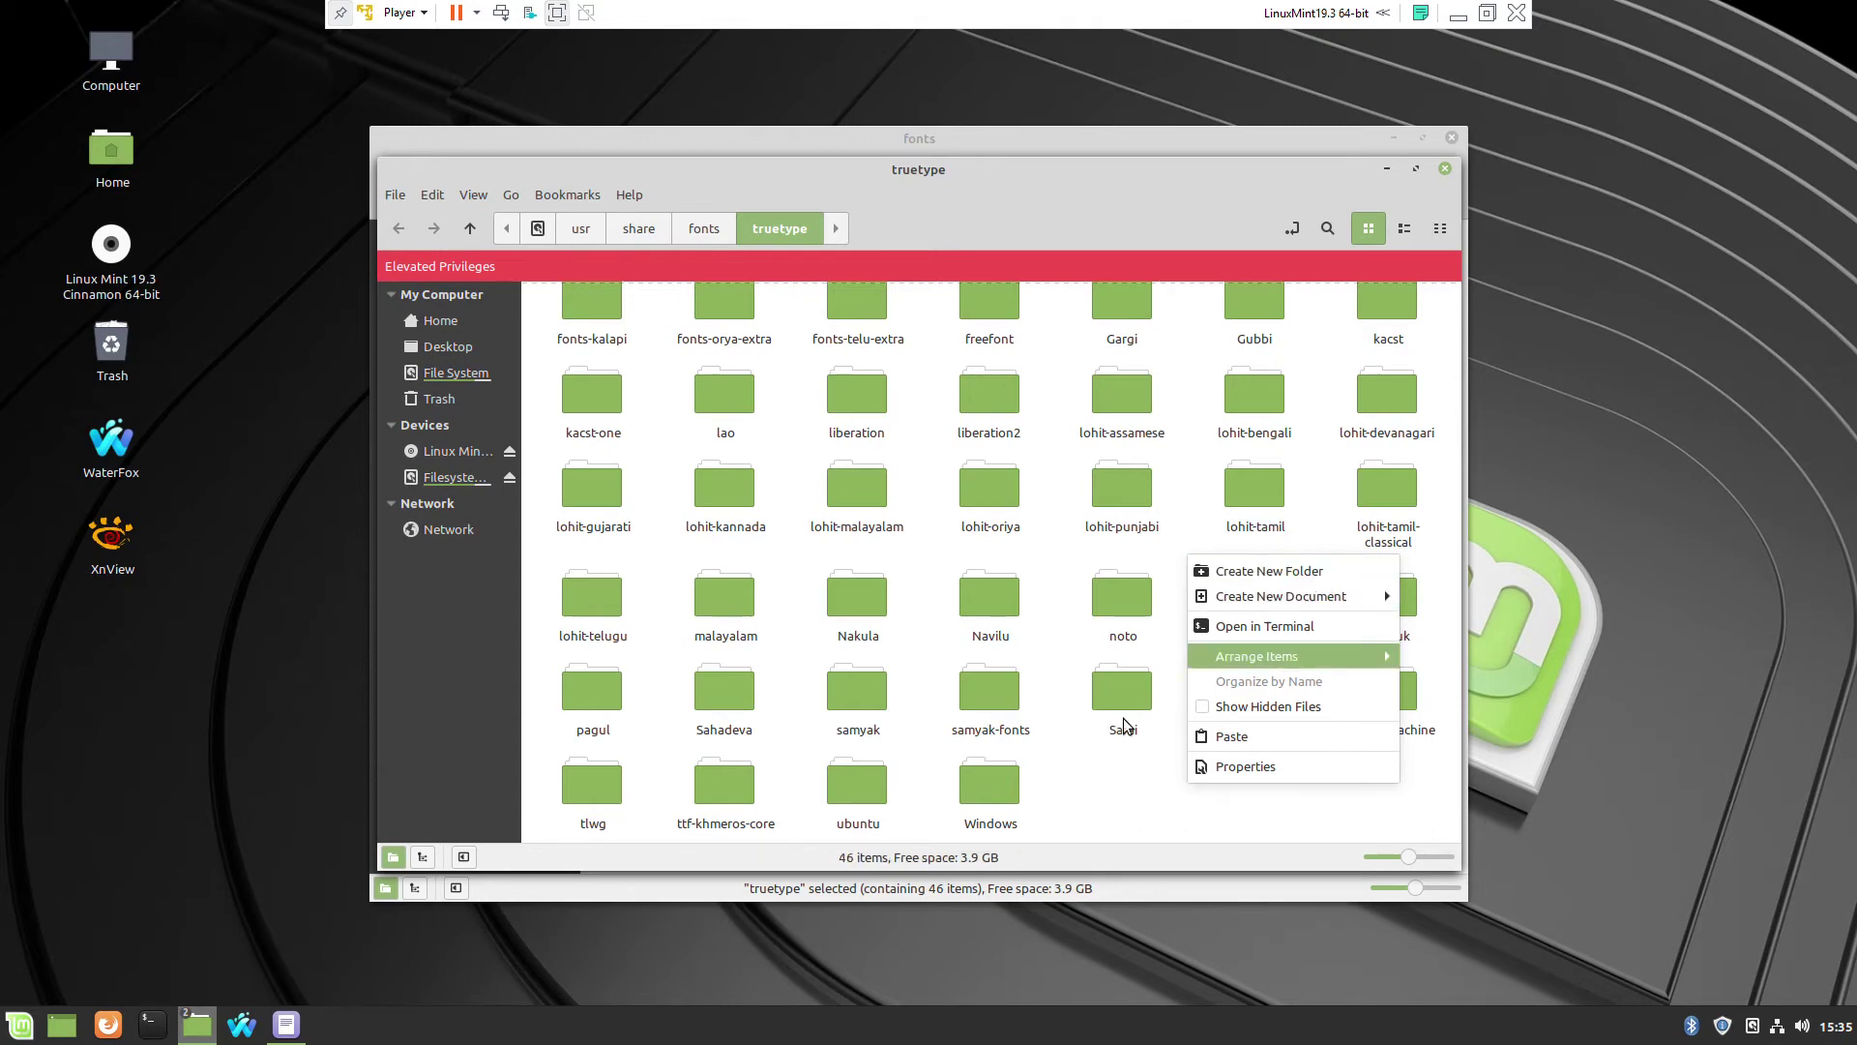
pyautogui.click(1131, 769)
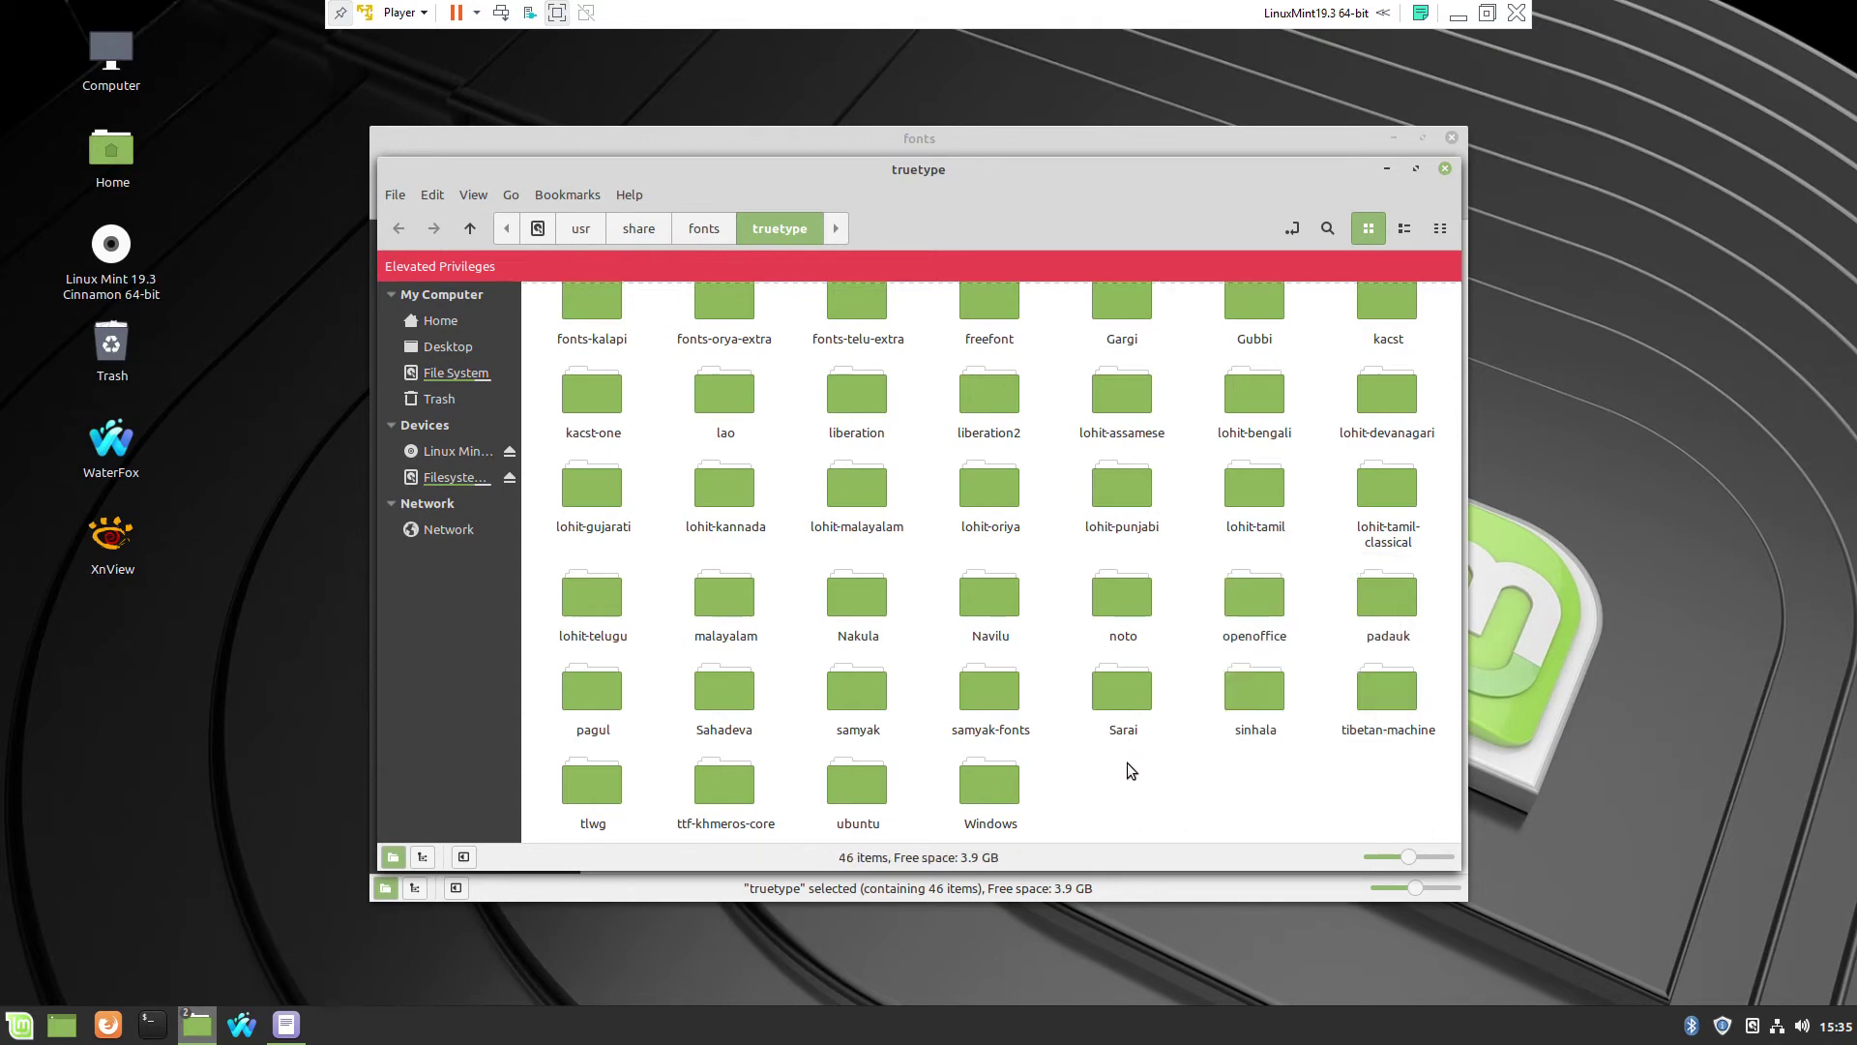
pyautogui.click(851, 786)
pyautogui.doubleClick(988, 783)
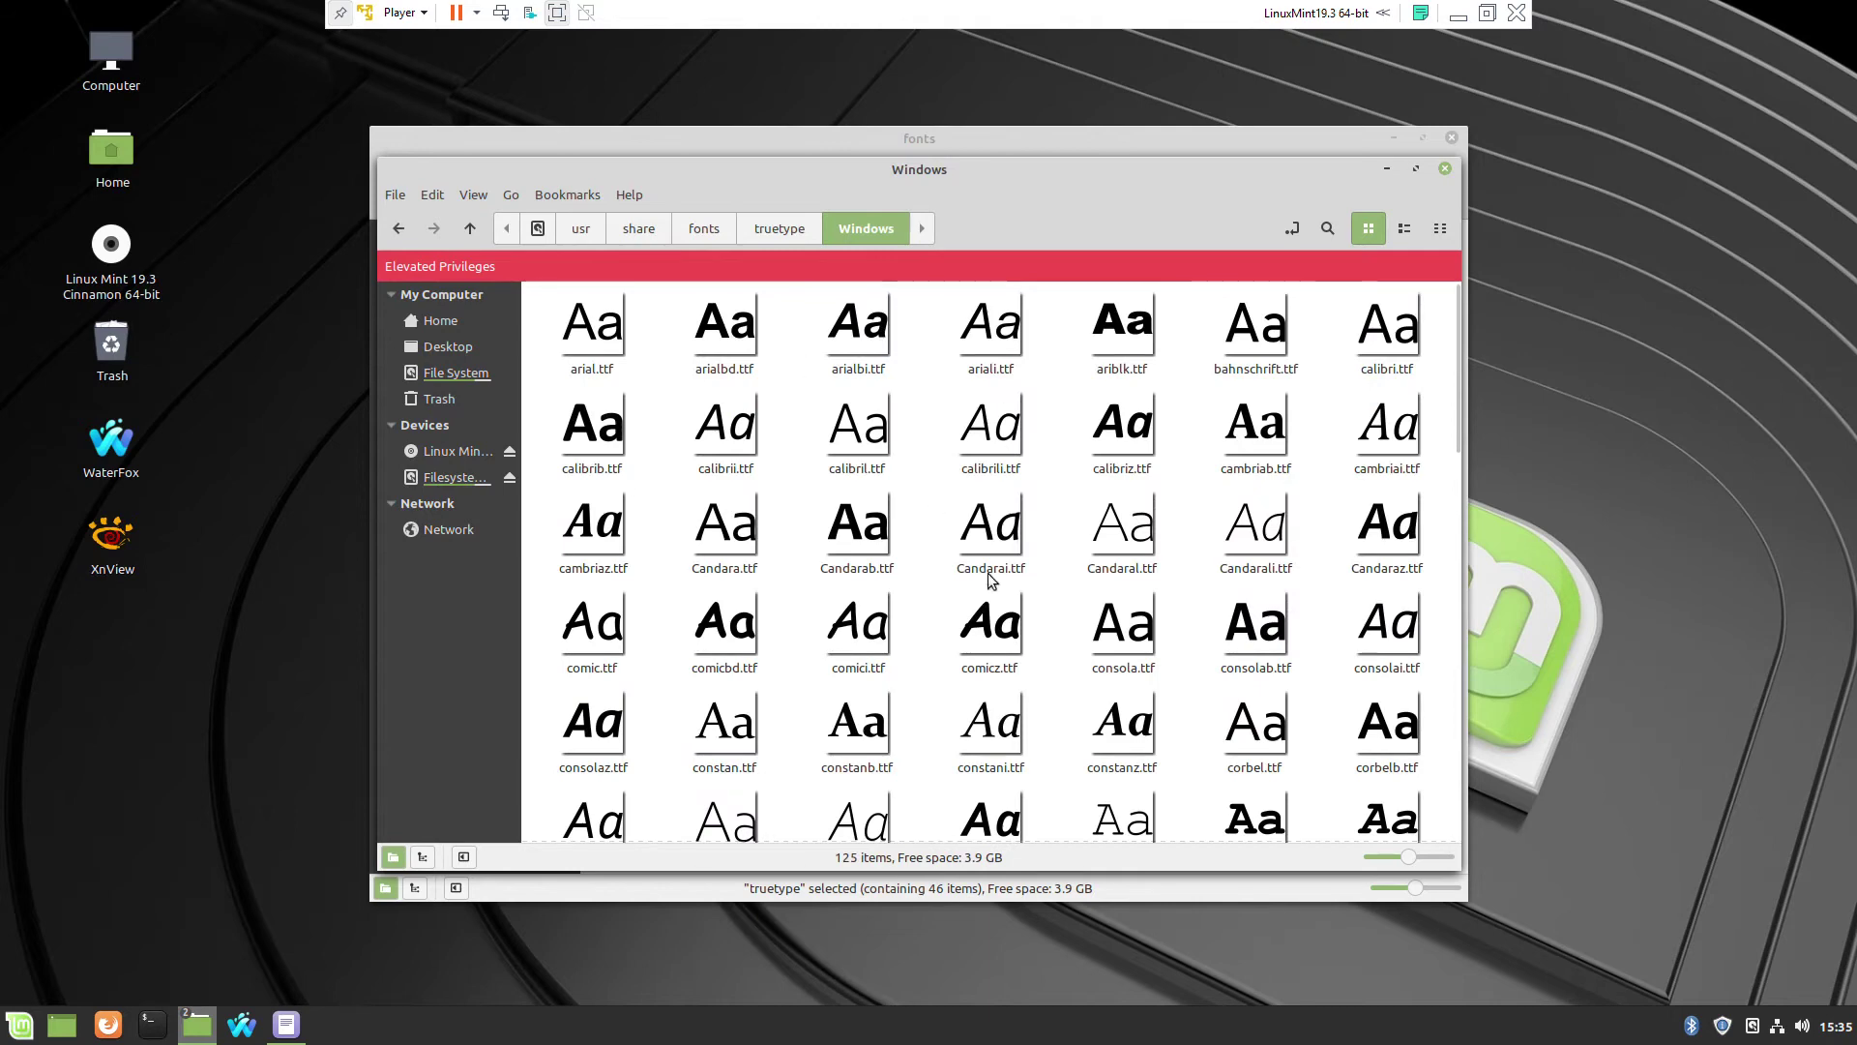
pyautogui.rightClick(1056, 561)
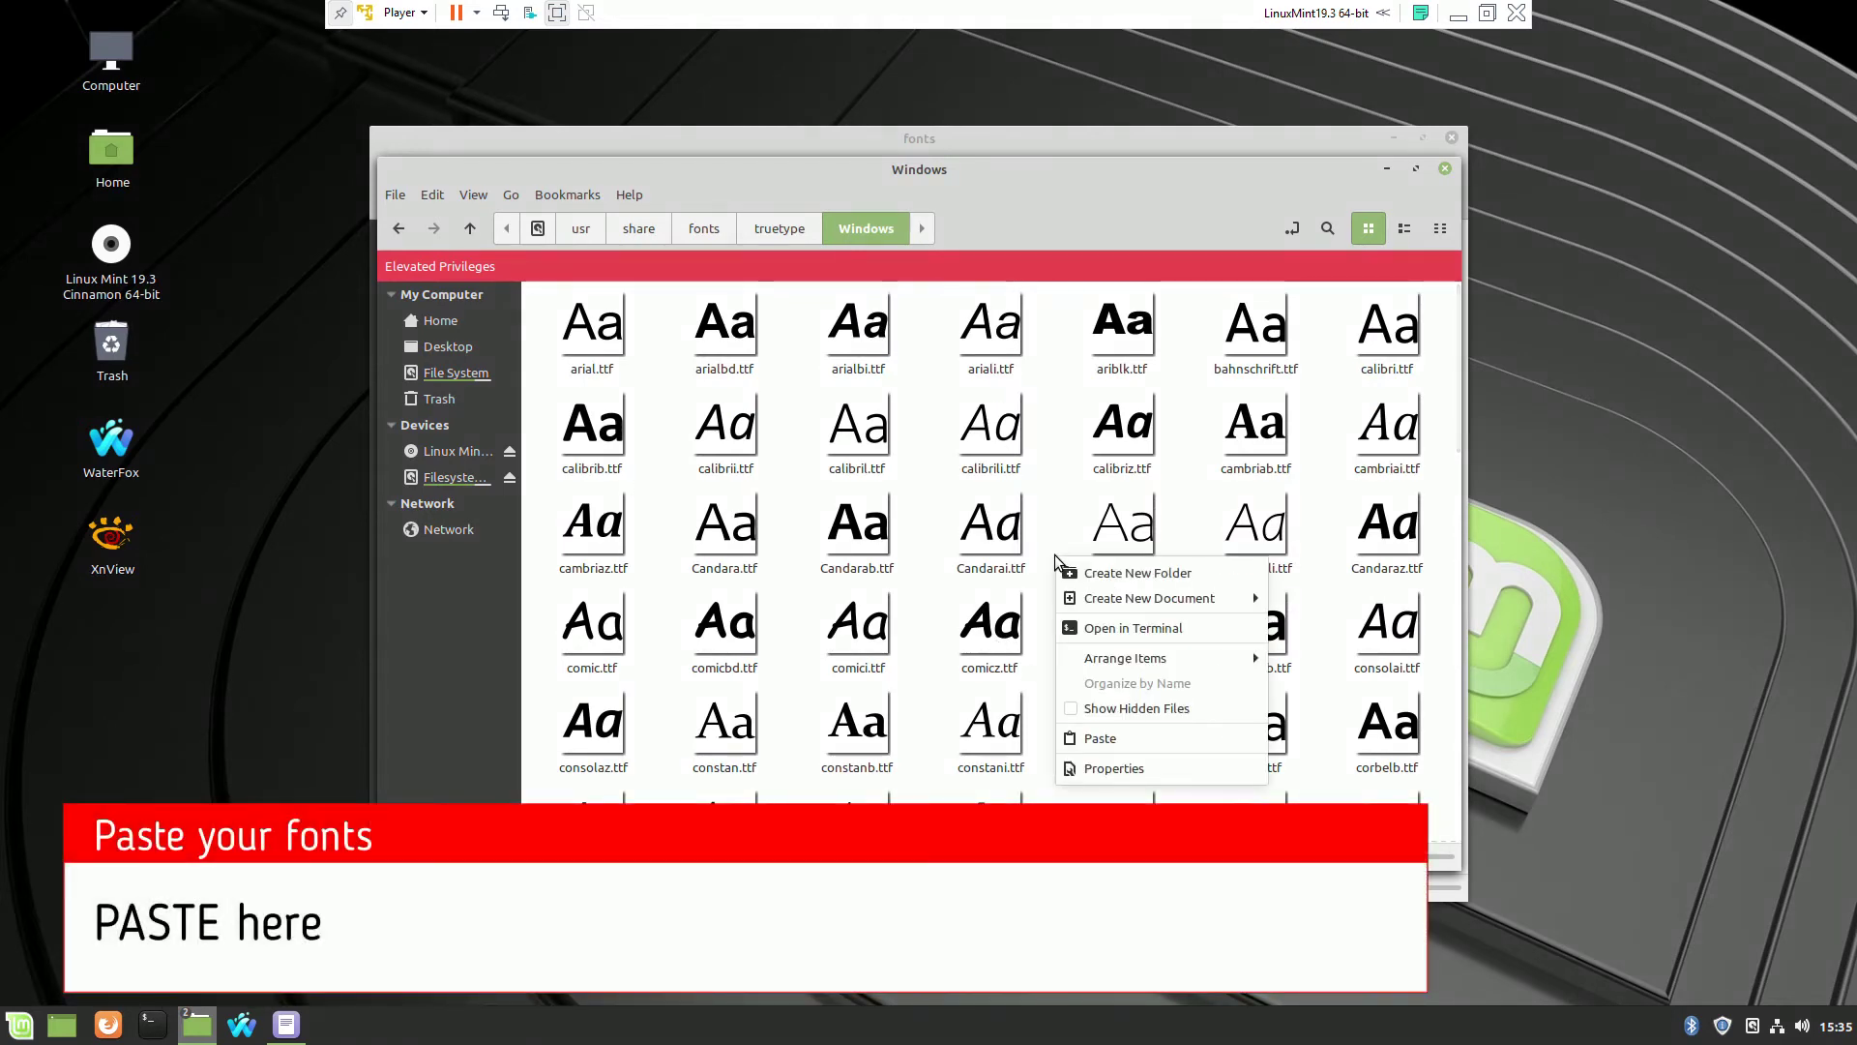
pyautogui.click(1112, 737)
# Step: Return to the truetype folder and close both Nemo windows
pyautogui.click(766, 229)
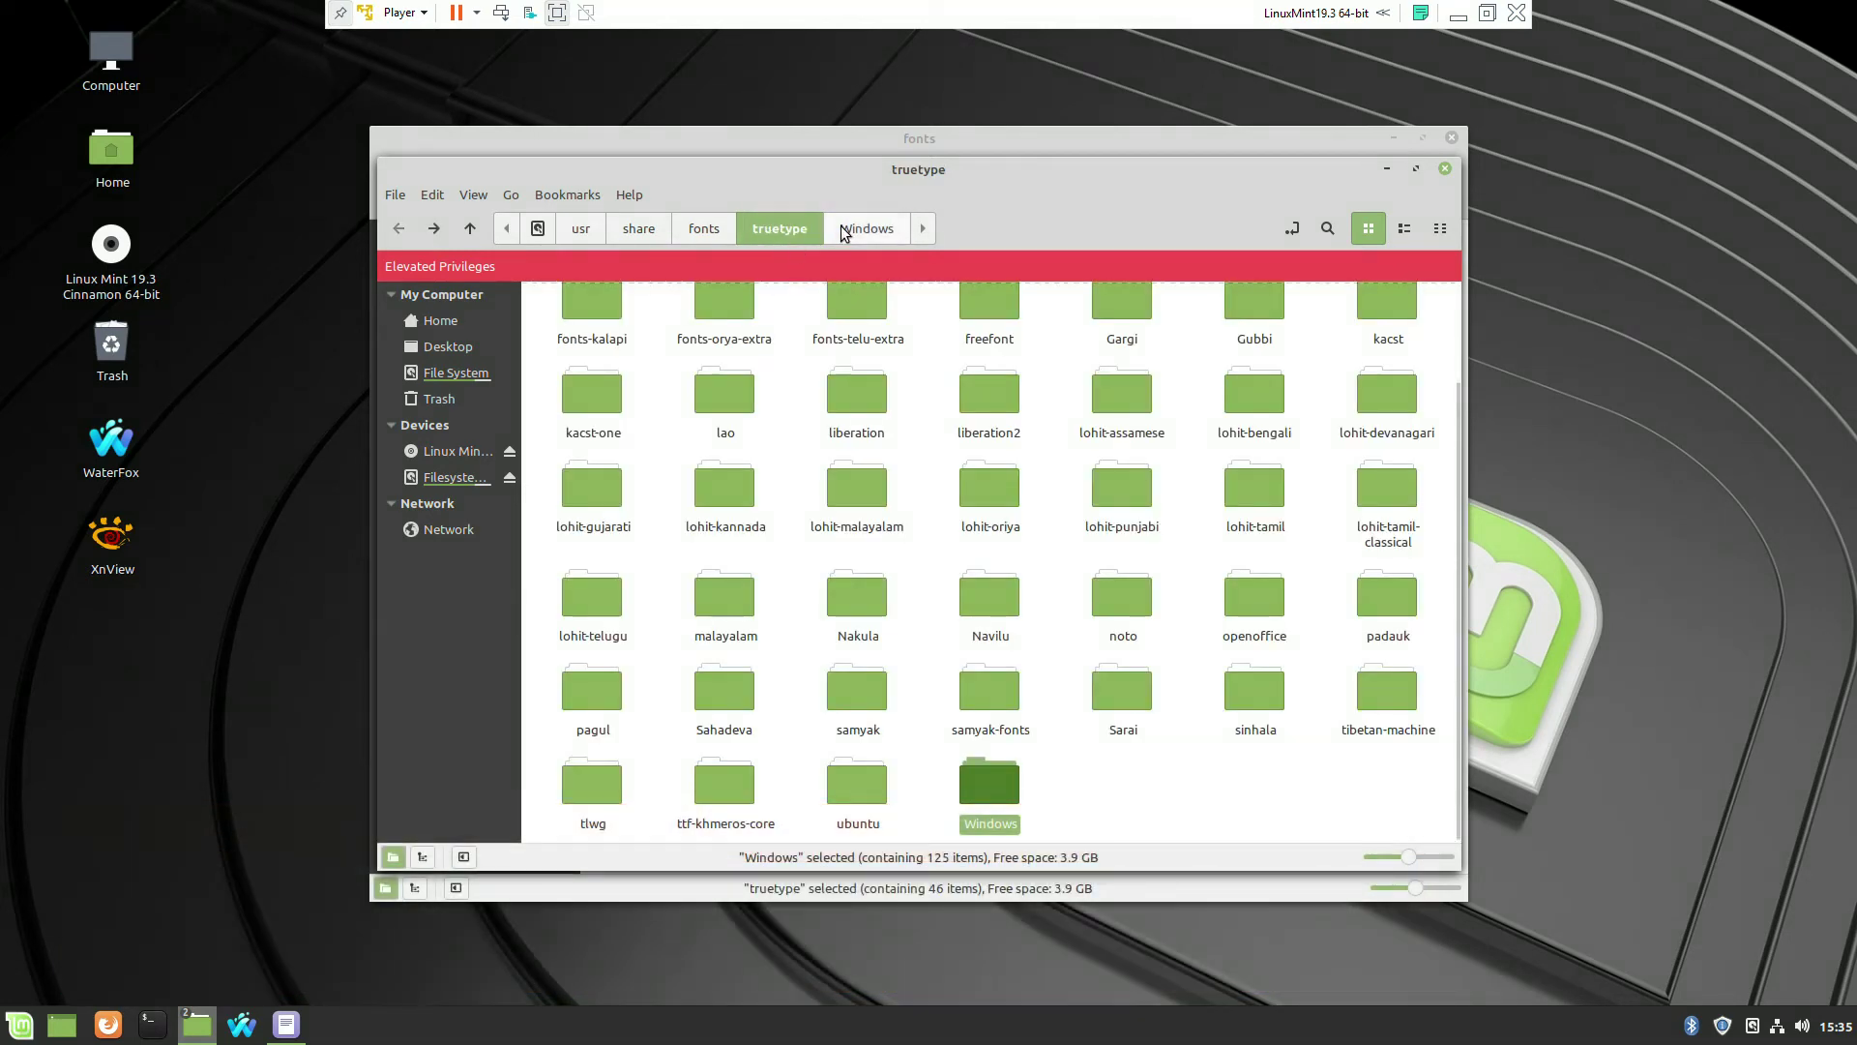
pyautogui.click(1445, 169)
pyautogui.click(1451, 137)
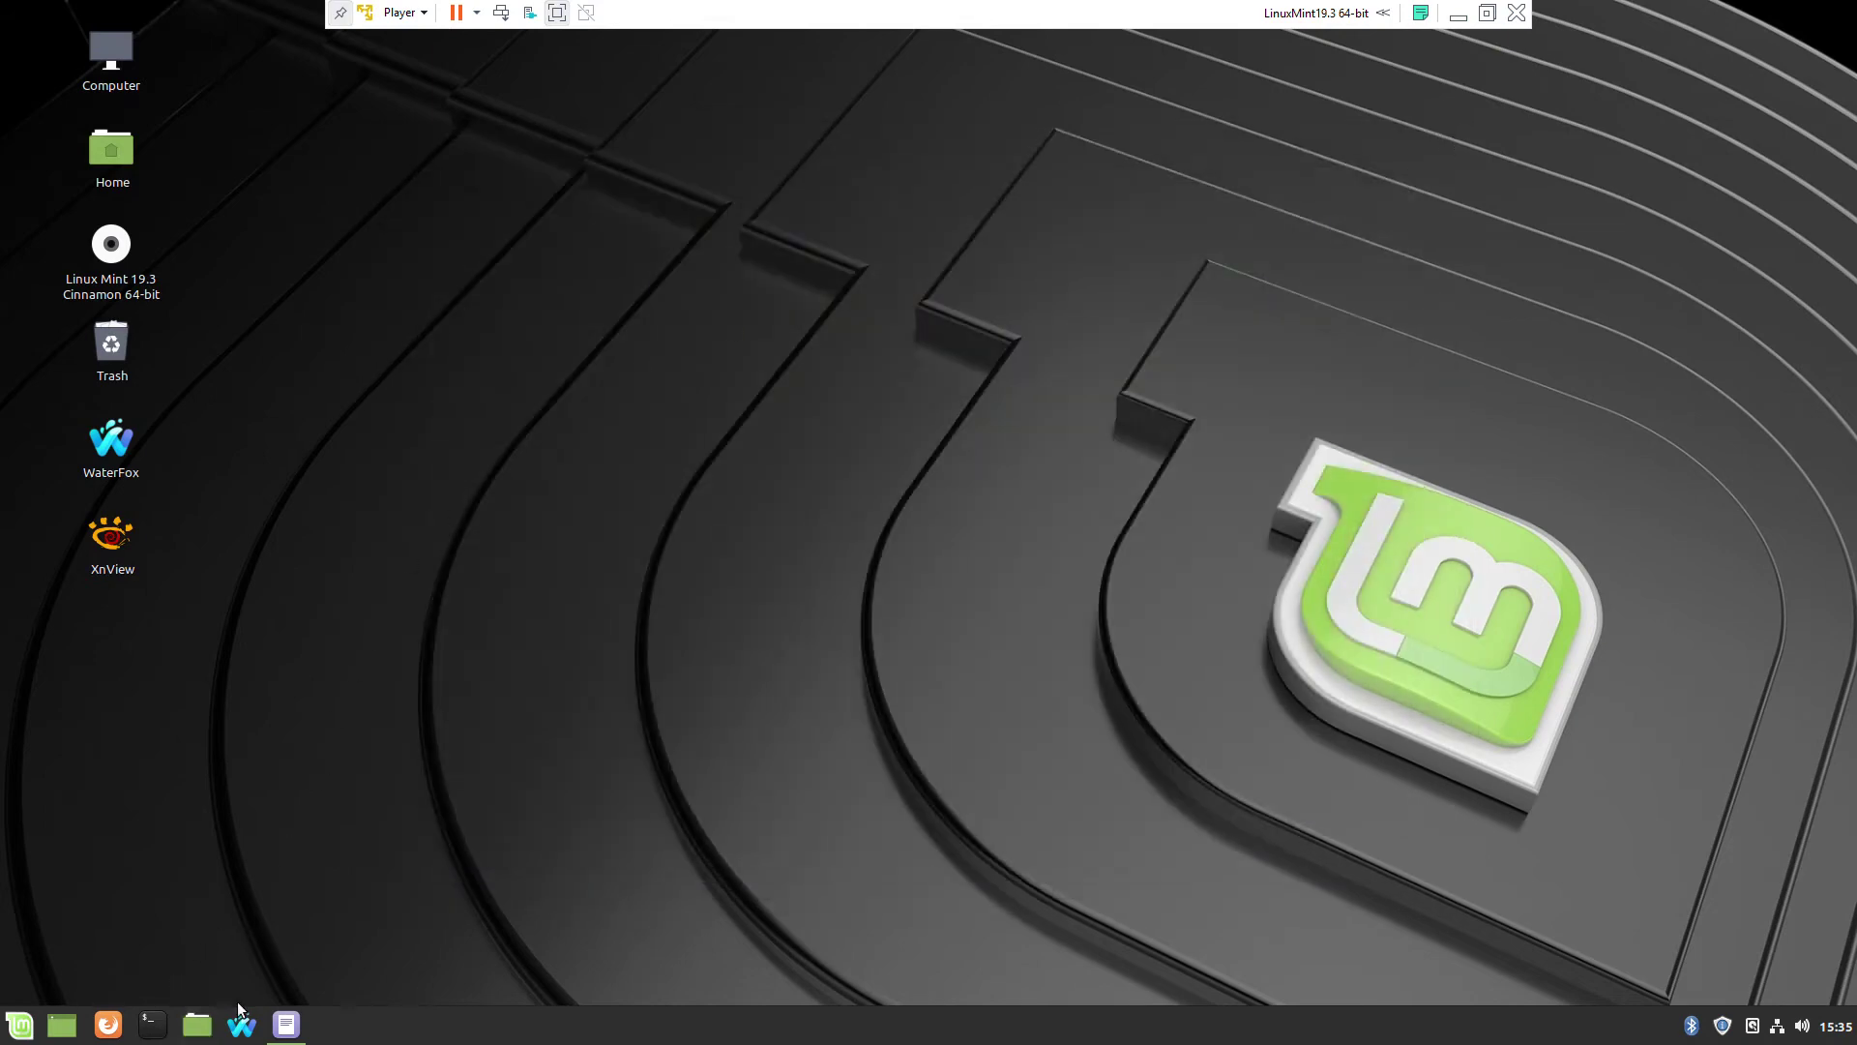
# Step: Copy the 'sudo fc-cache -f -v' line from fonts.txt and open a terminal
pyautogui.click(286, 1024)
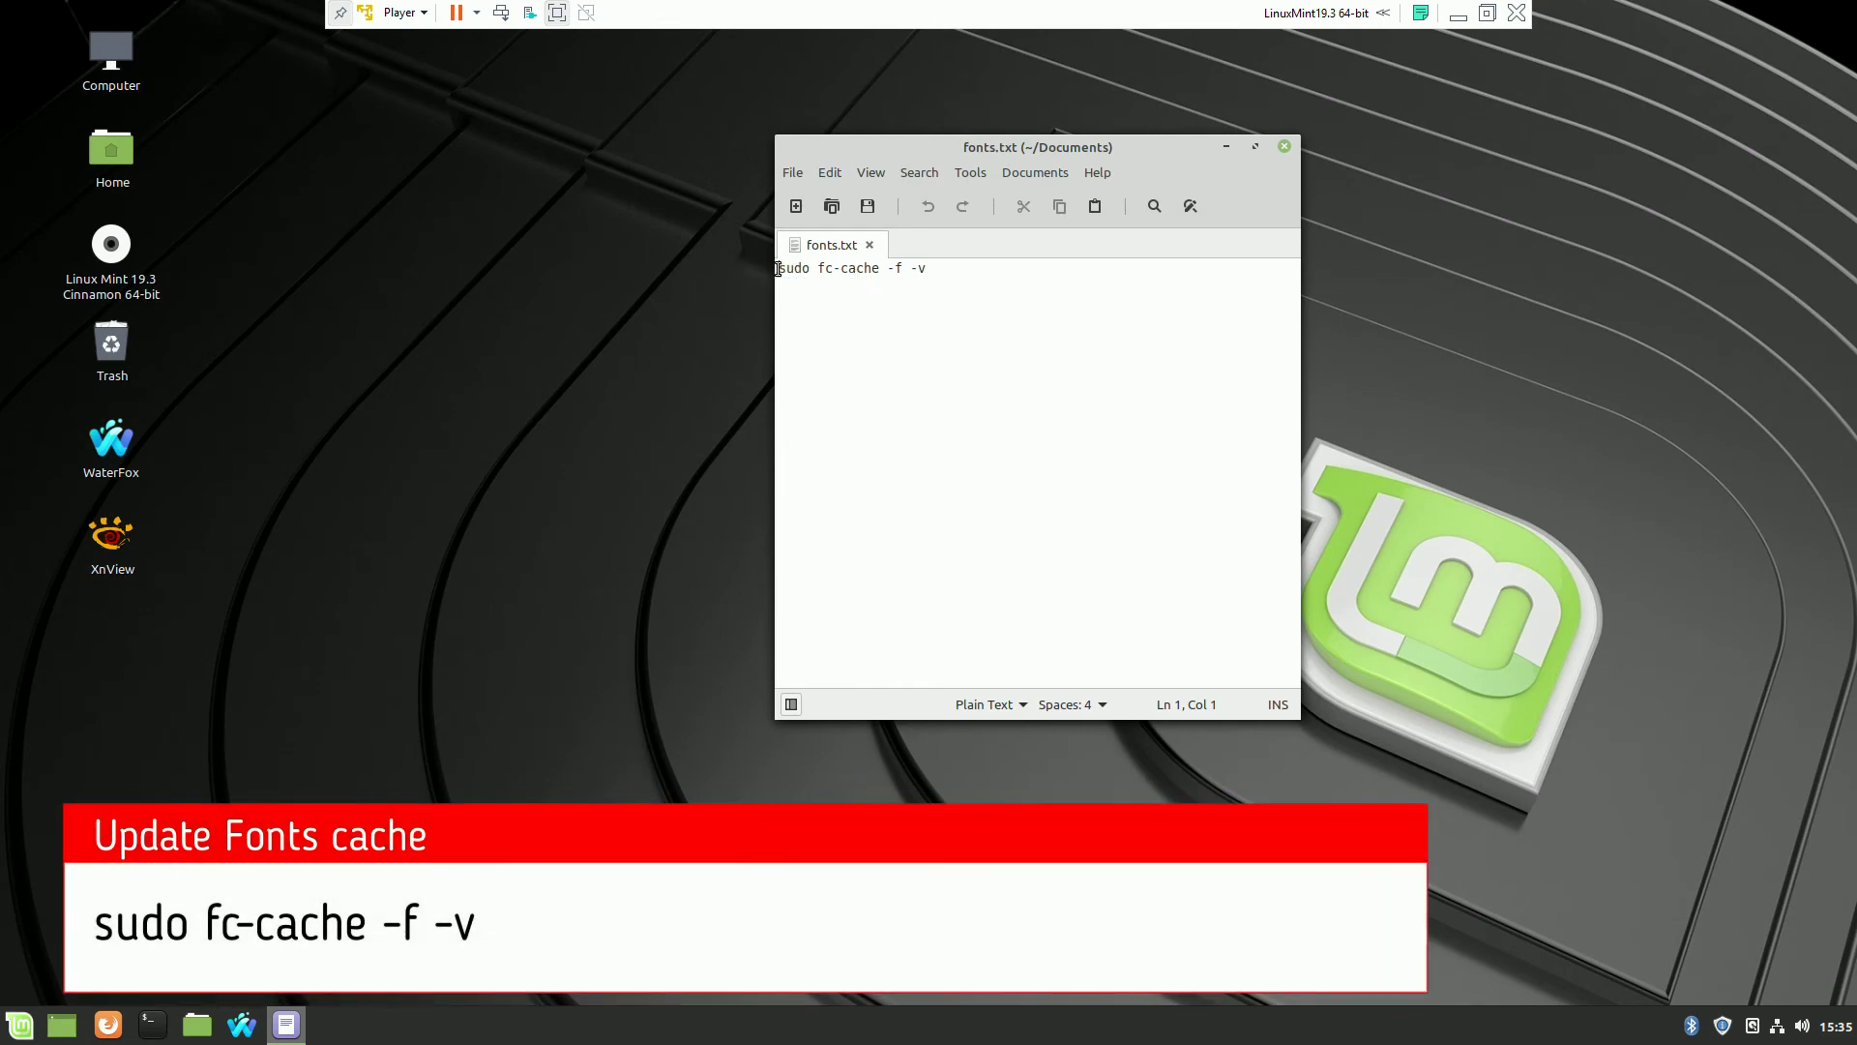
pyautogui.moveTo(780, 269); pyautogui.dragTo(925, 268)
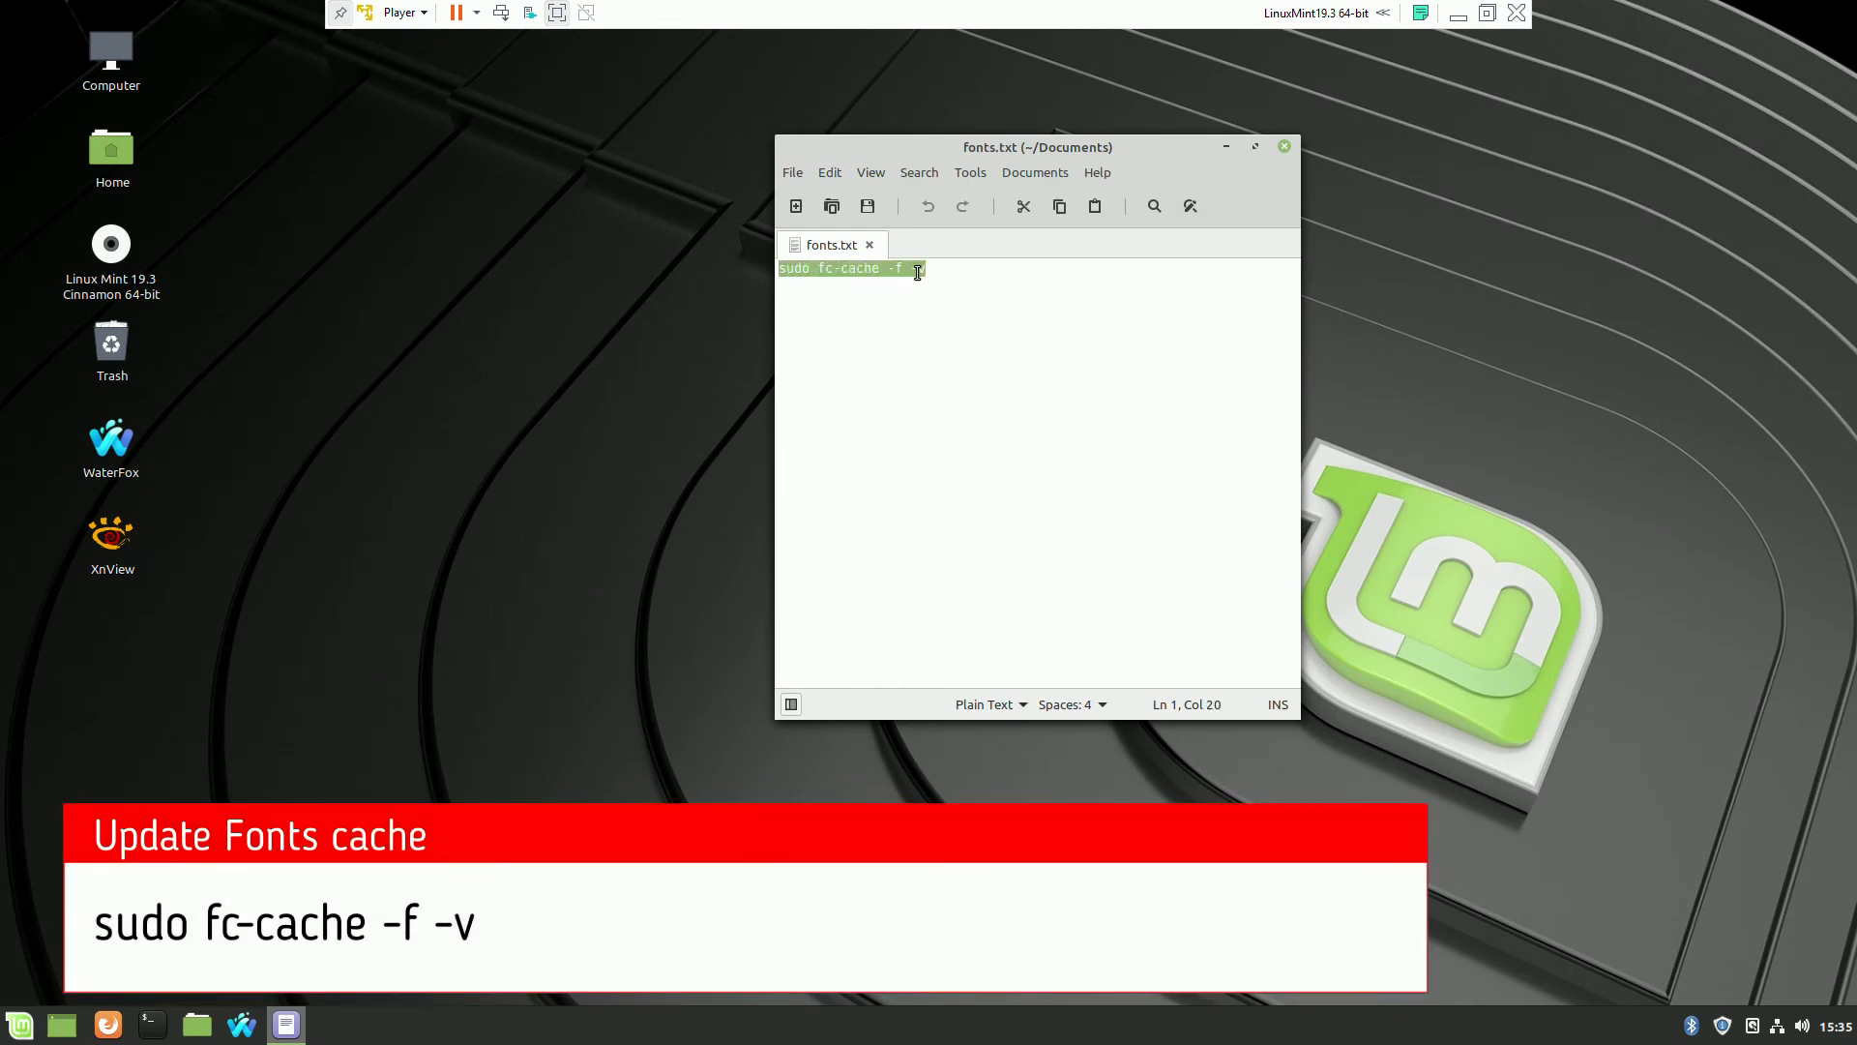
pyautogui.rightClick(917, 273)
pyautogui.click(951, 374)
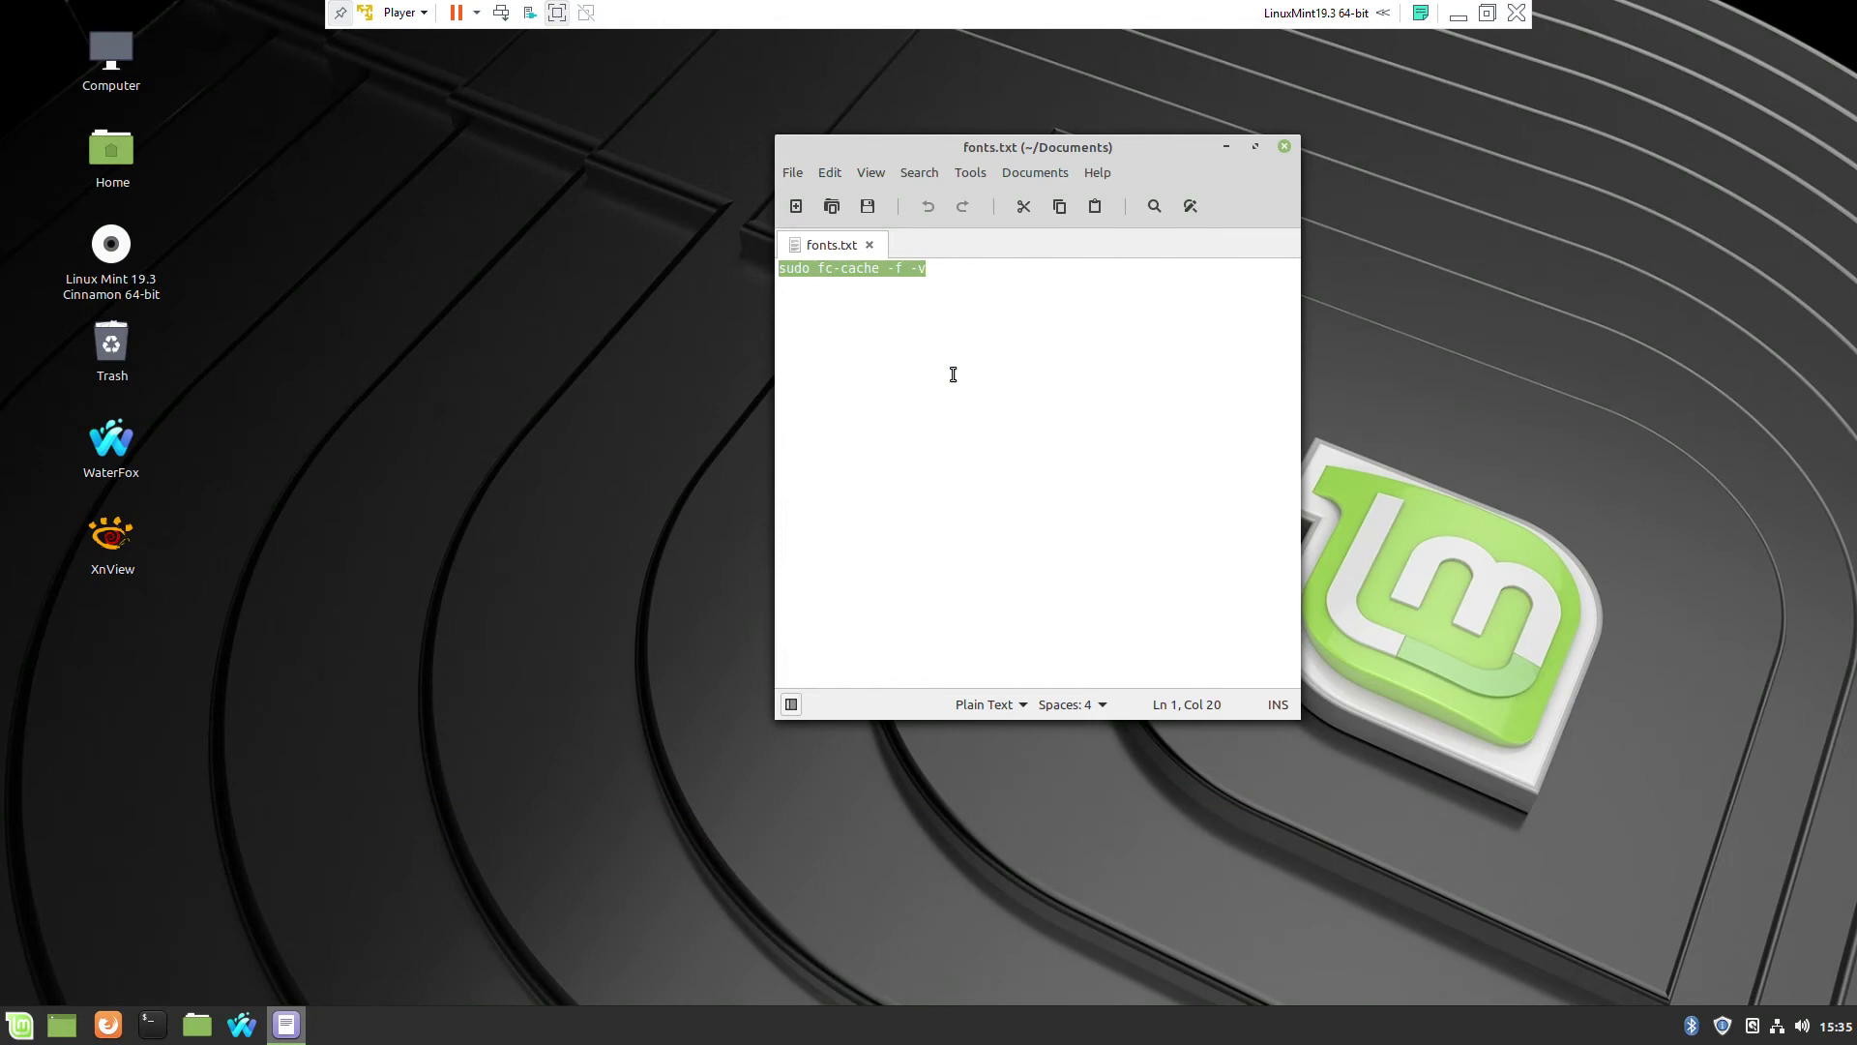
pyautogui.click(160, 1023)
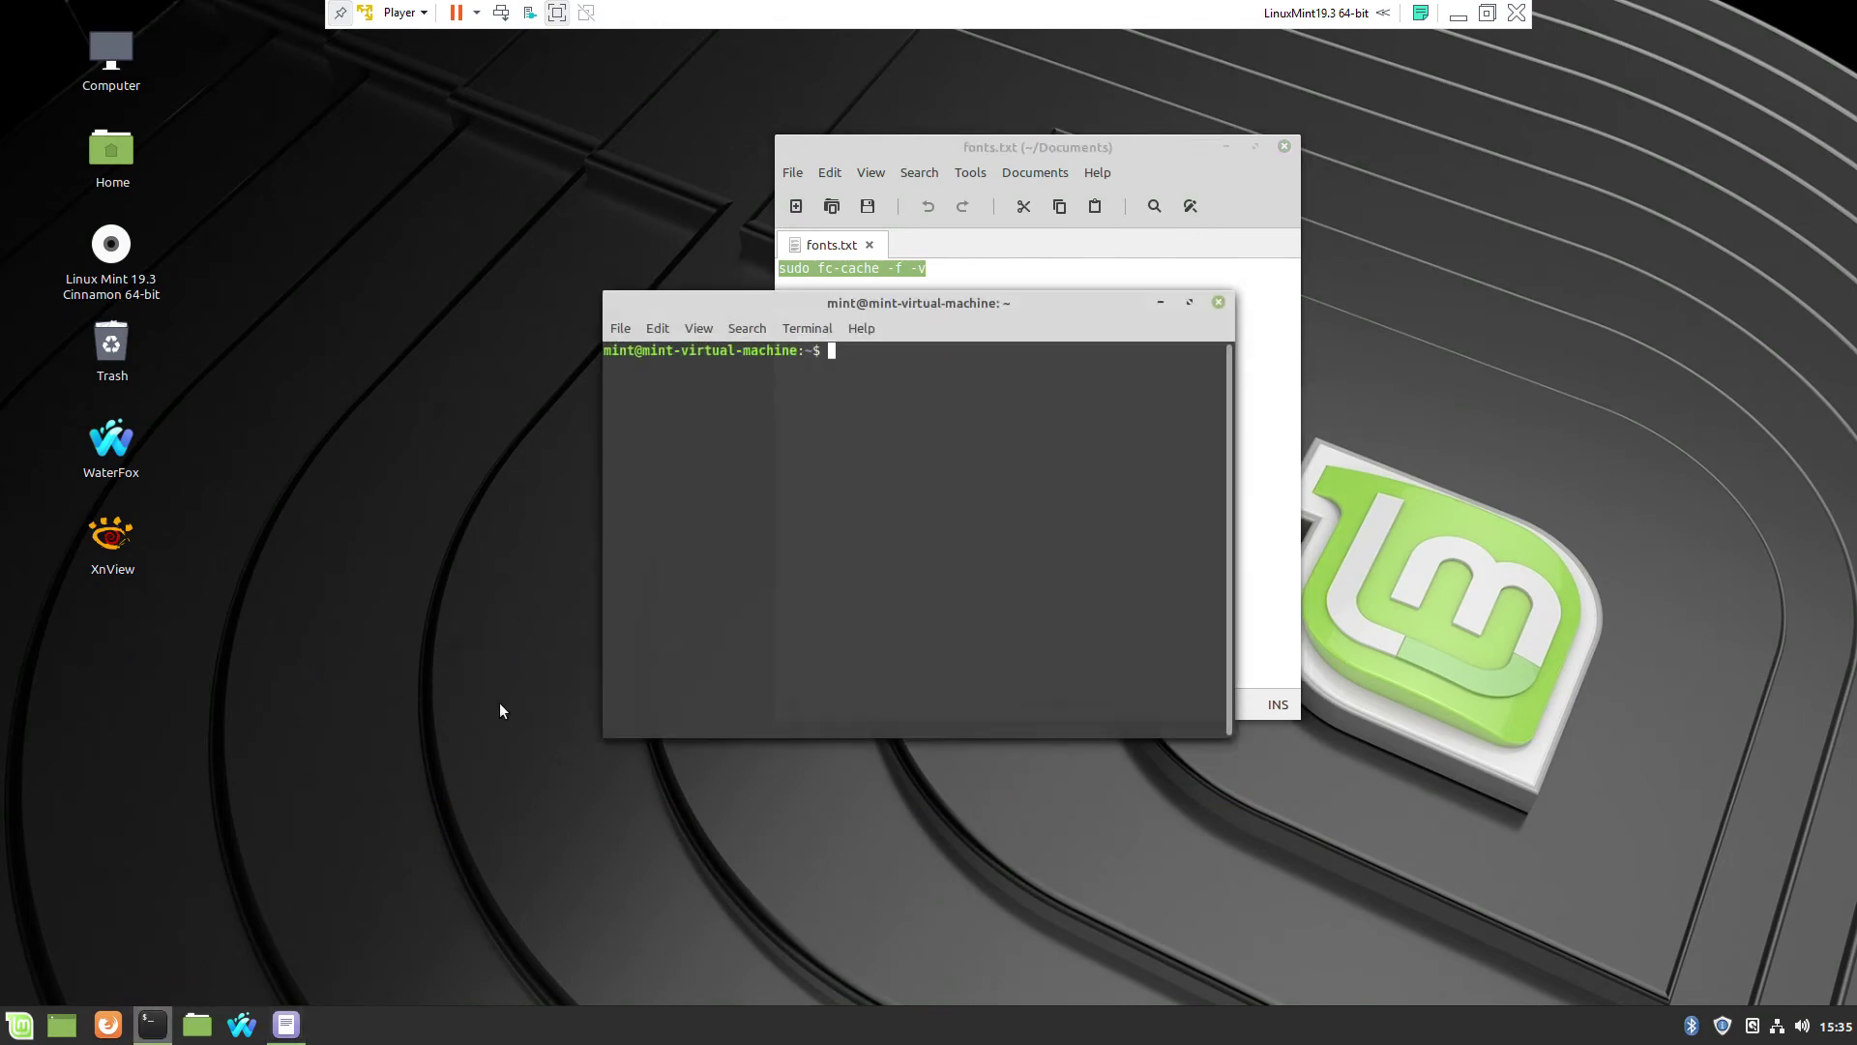
# Step: Run the pasted sudo fc-cache -f -v command with the sudo password, then close Terminal and Xed
pyautogui.moveTo(870, 303); pyautogui.dragTo(397, 199)
pyautogui.rightClick(429, 259)
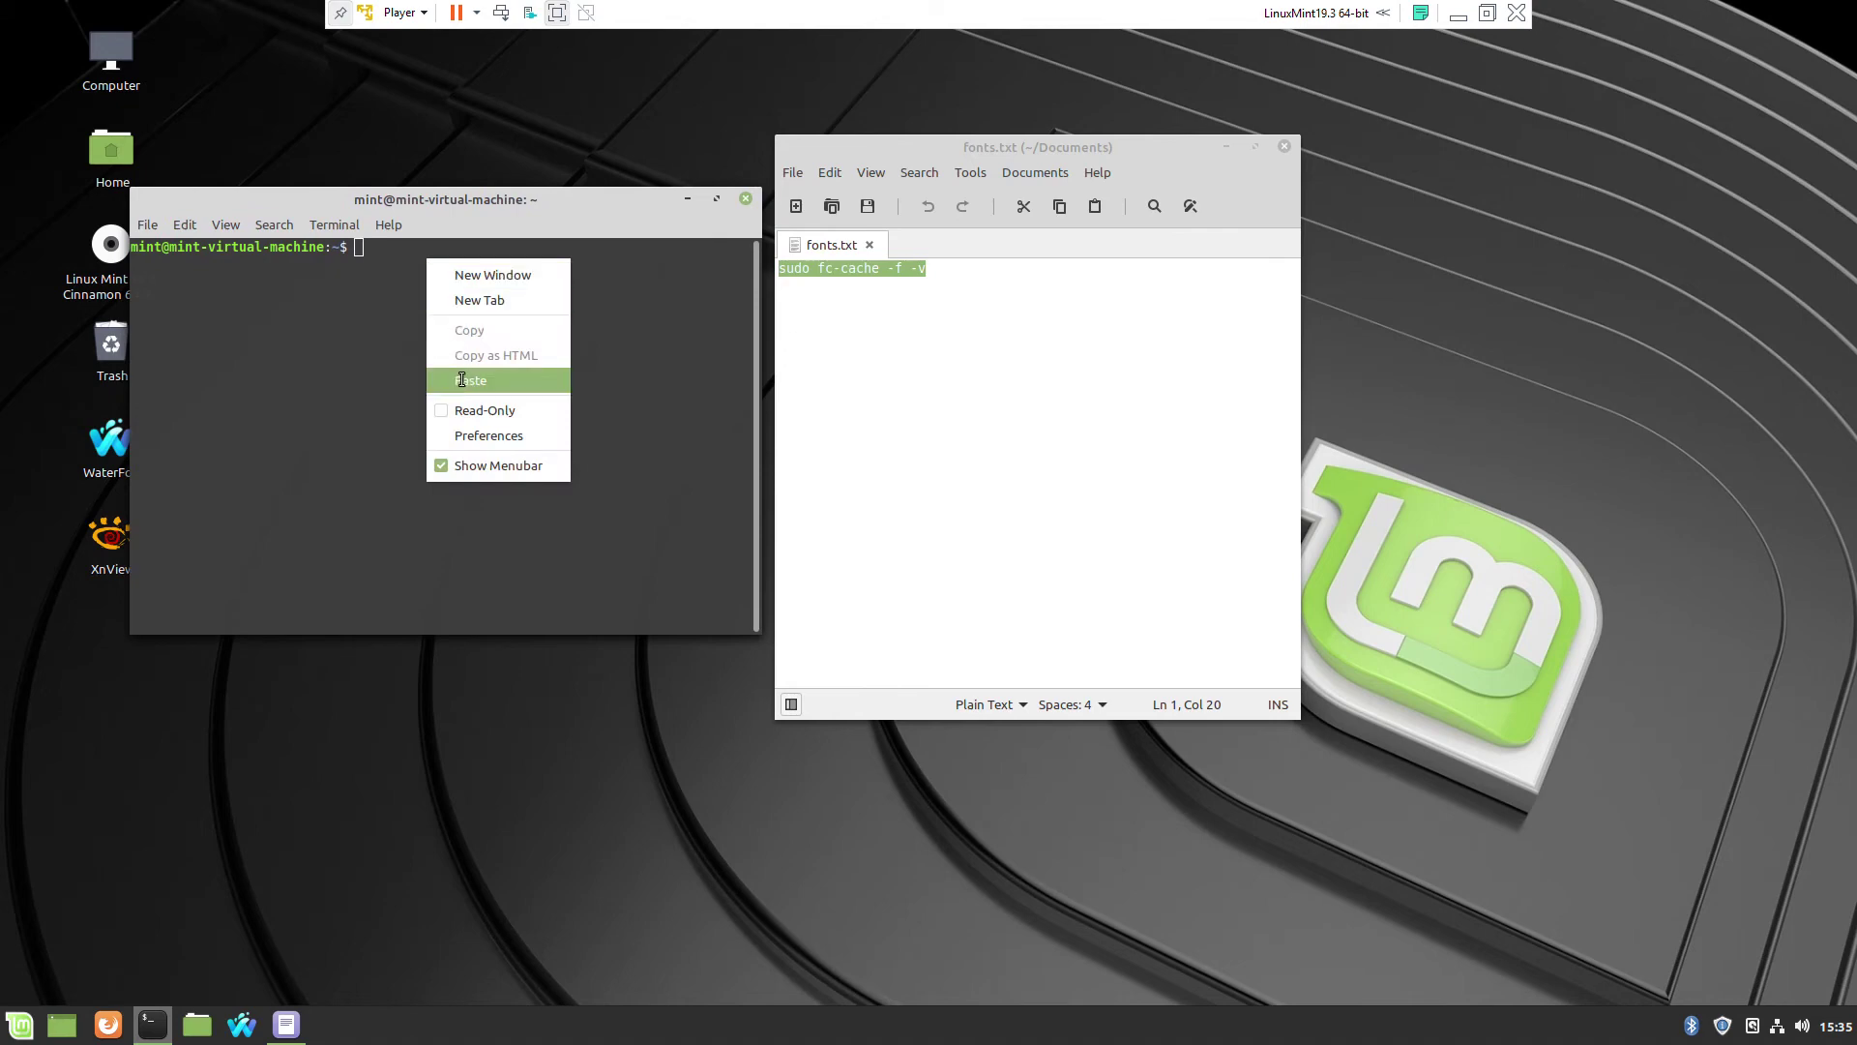
pyautogui.click(461, 378)
pyautogui.press('Return')
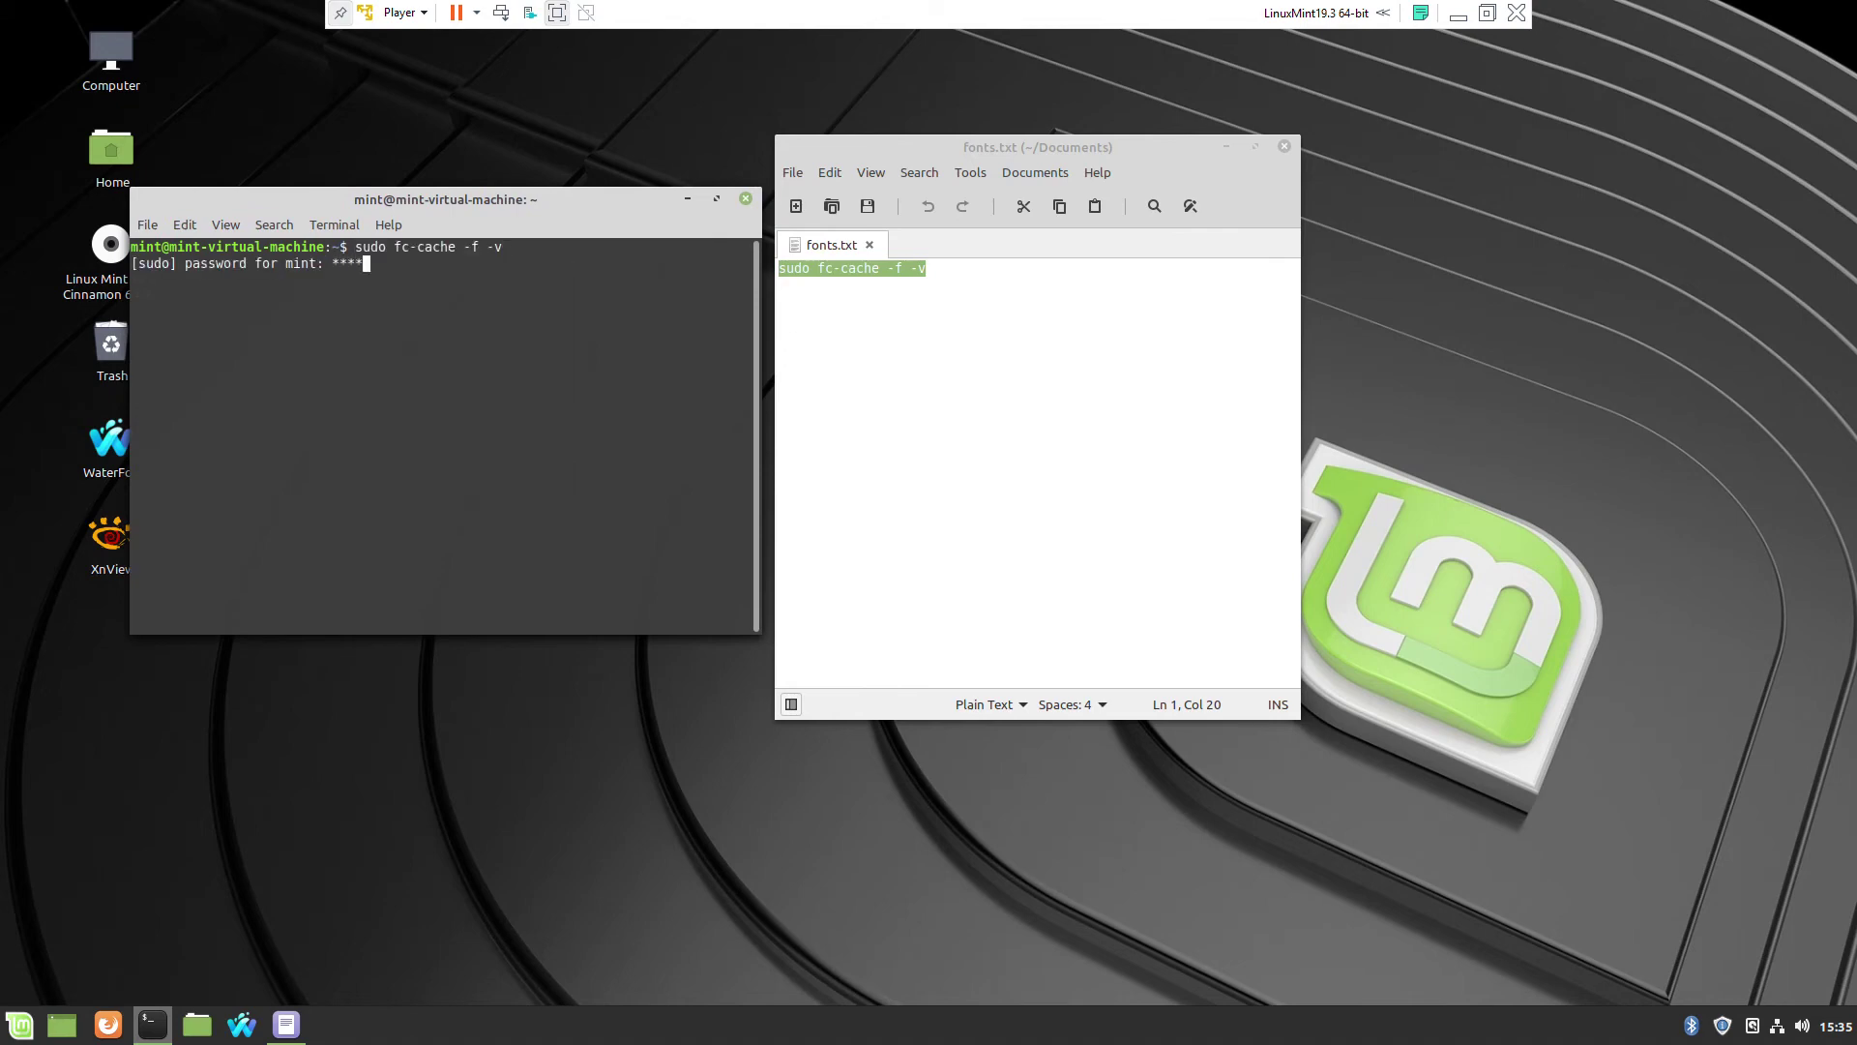
pyautogui.press('Return')
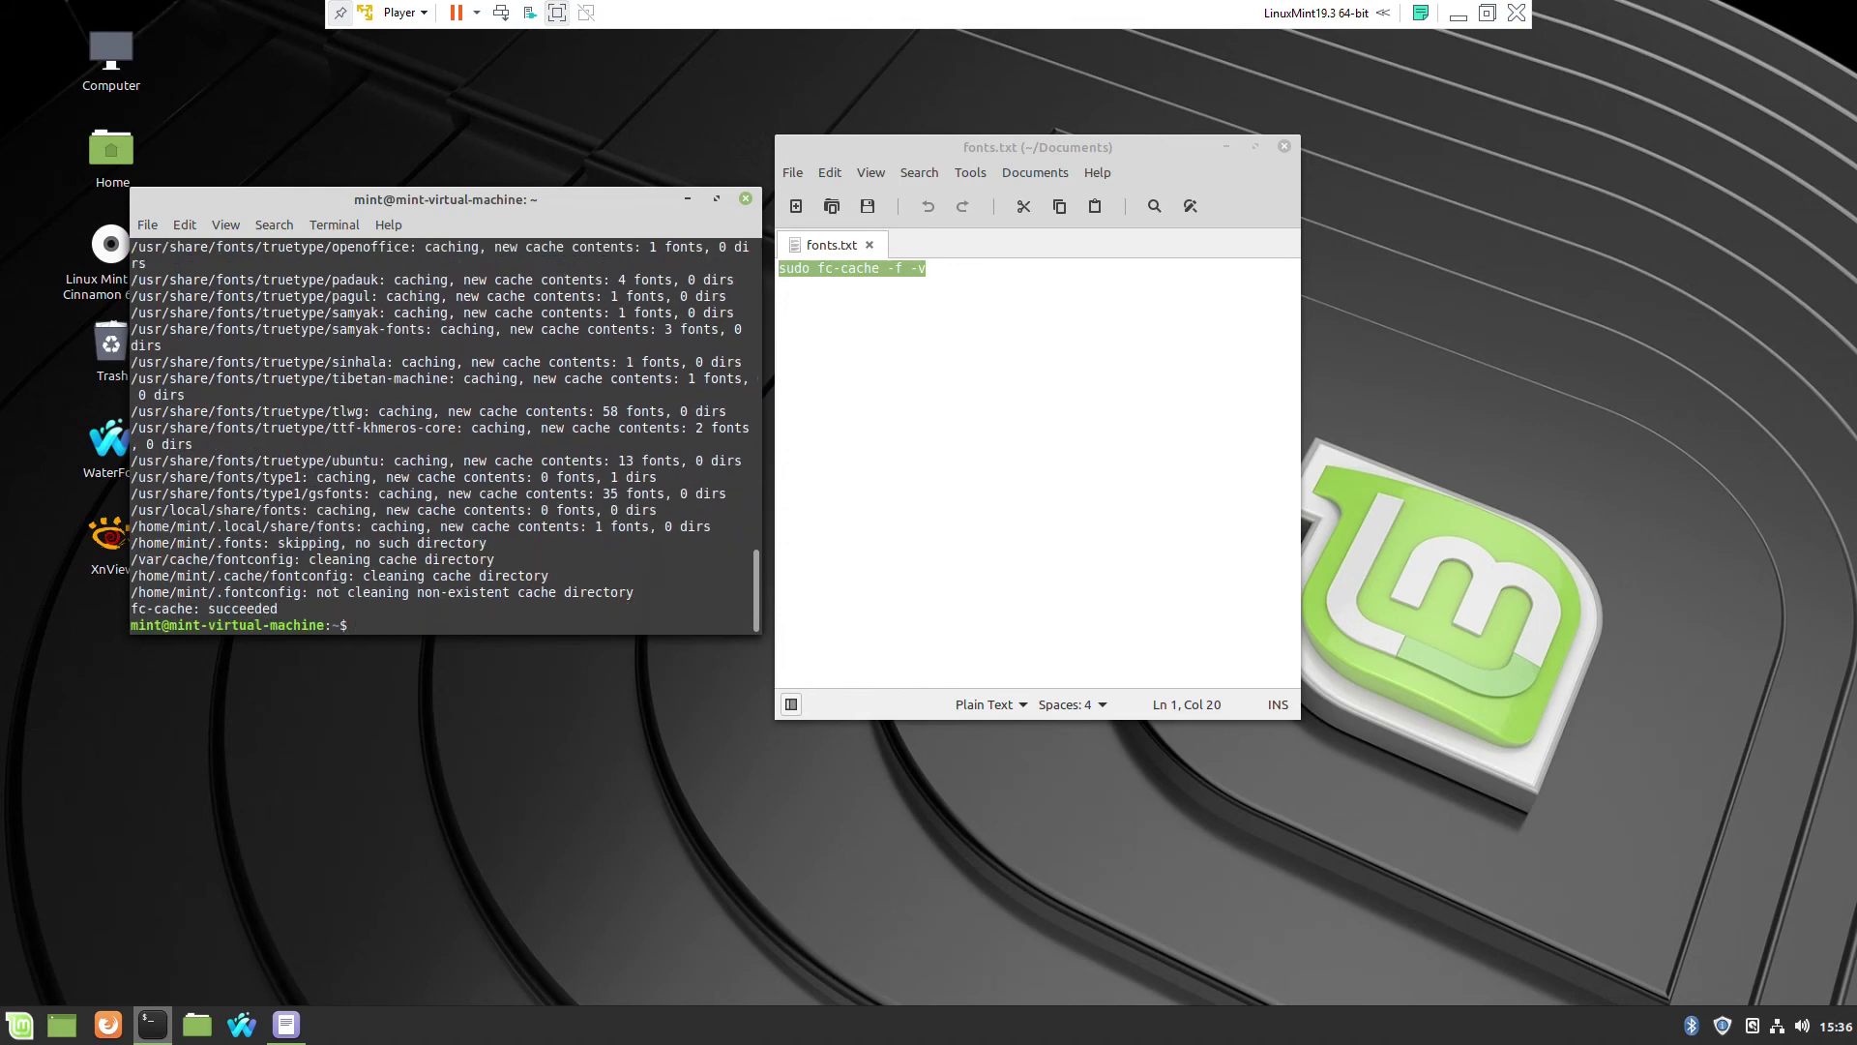
pyautogui.click(745, 198)
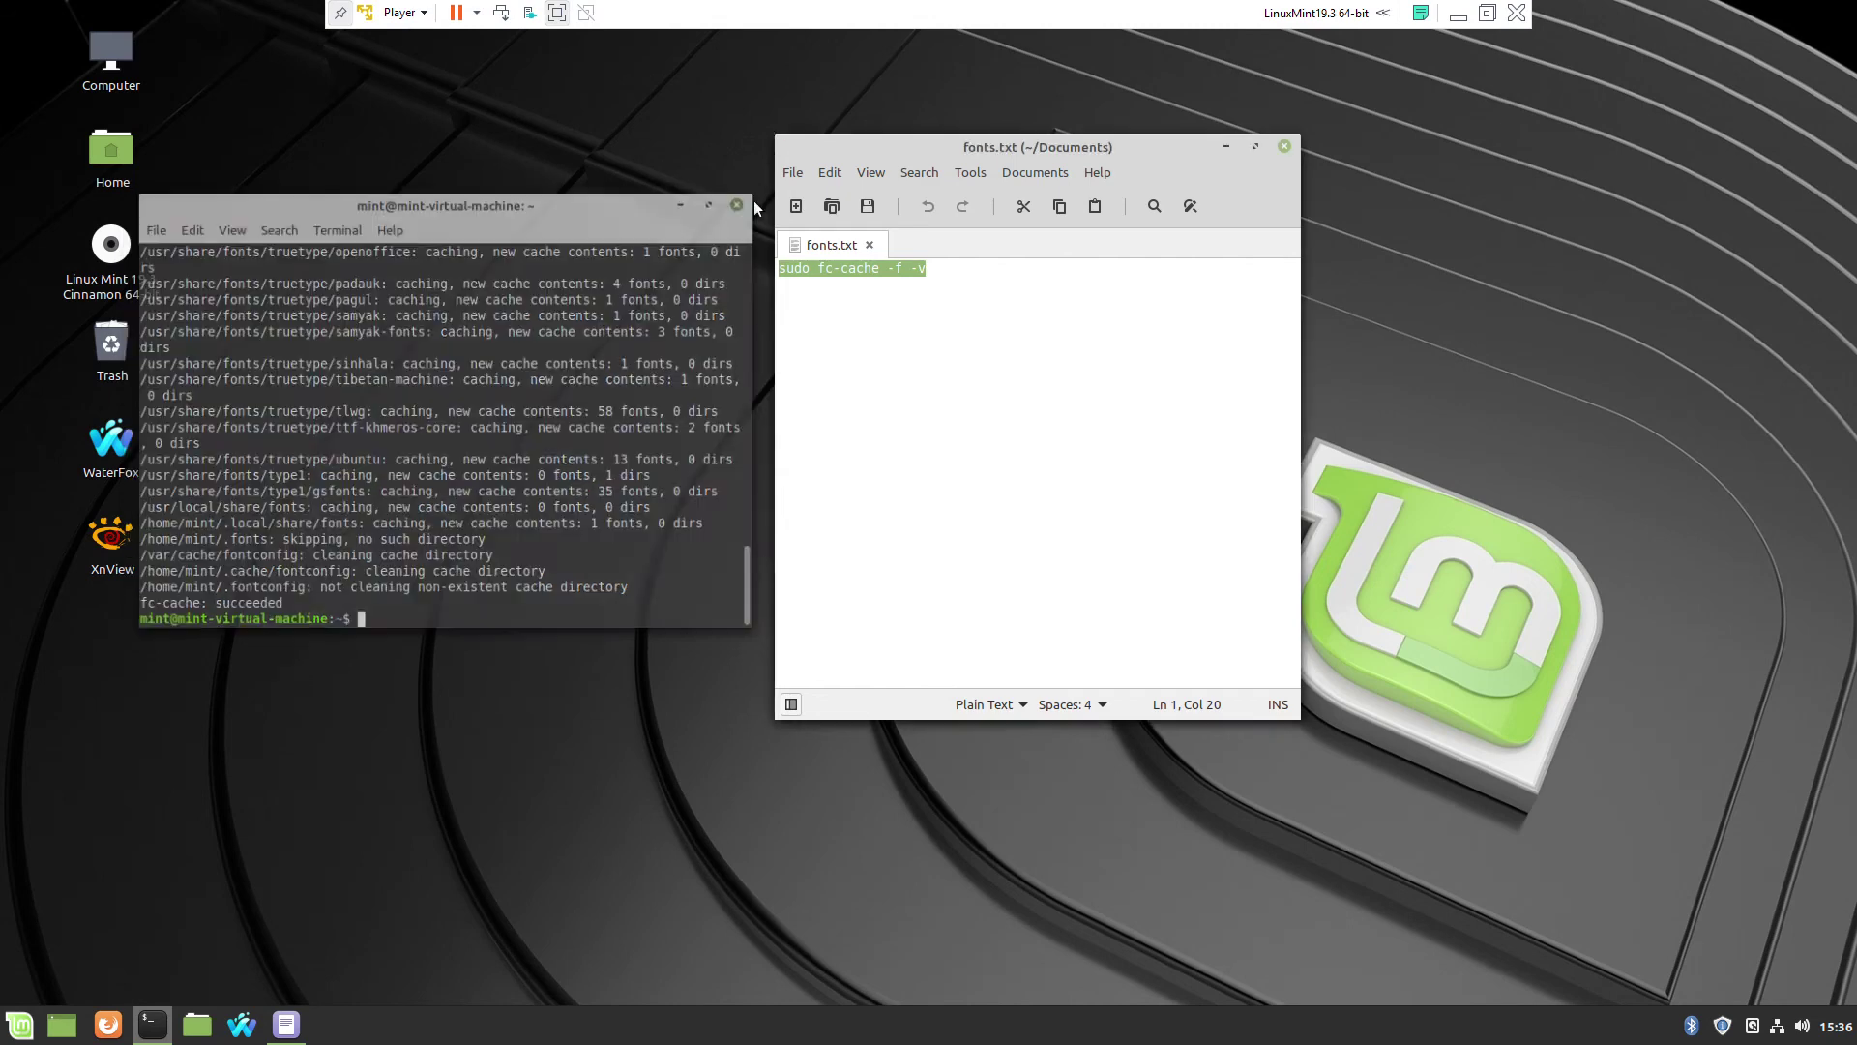
pyautogui.click(1285, 147)
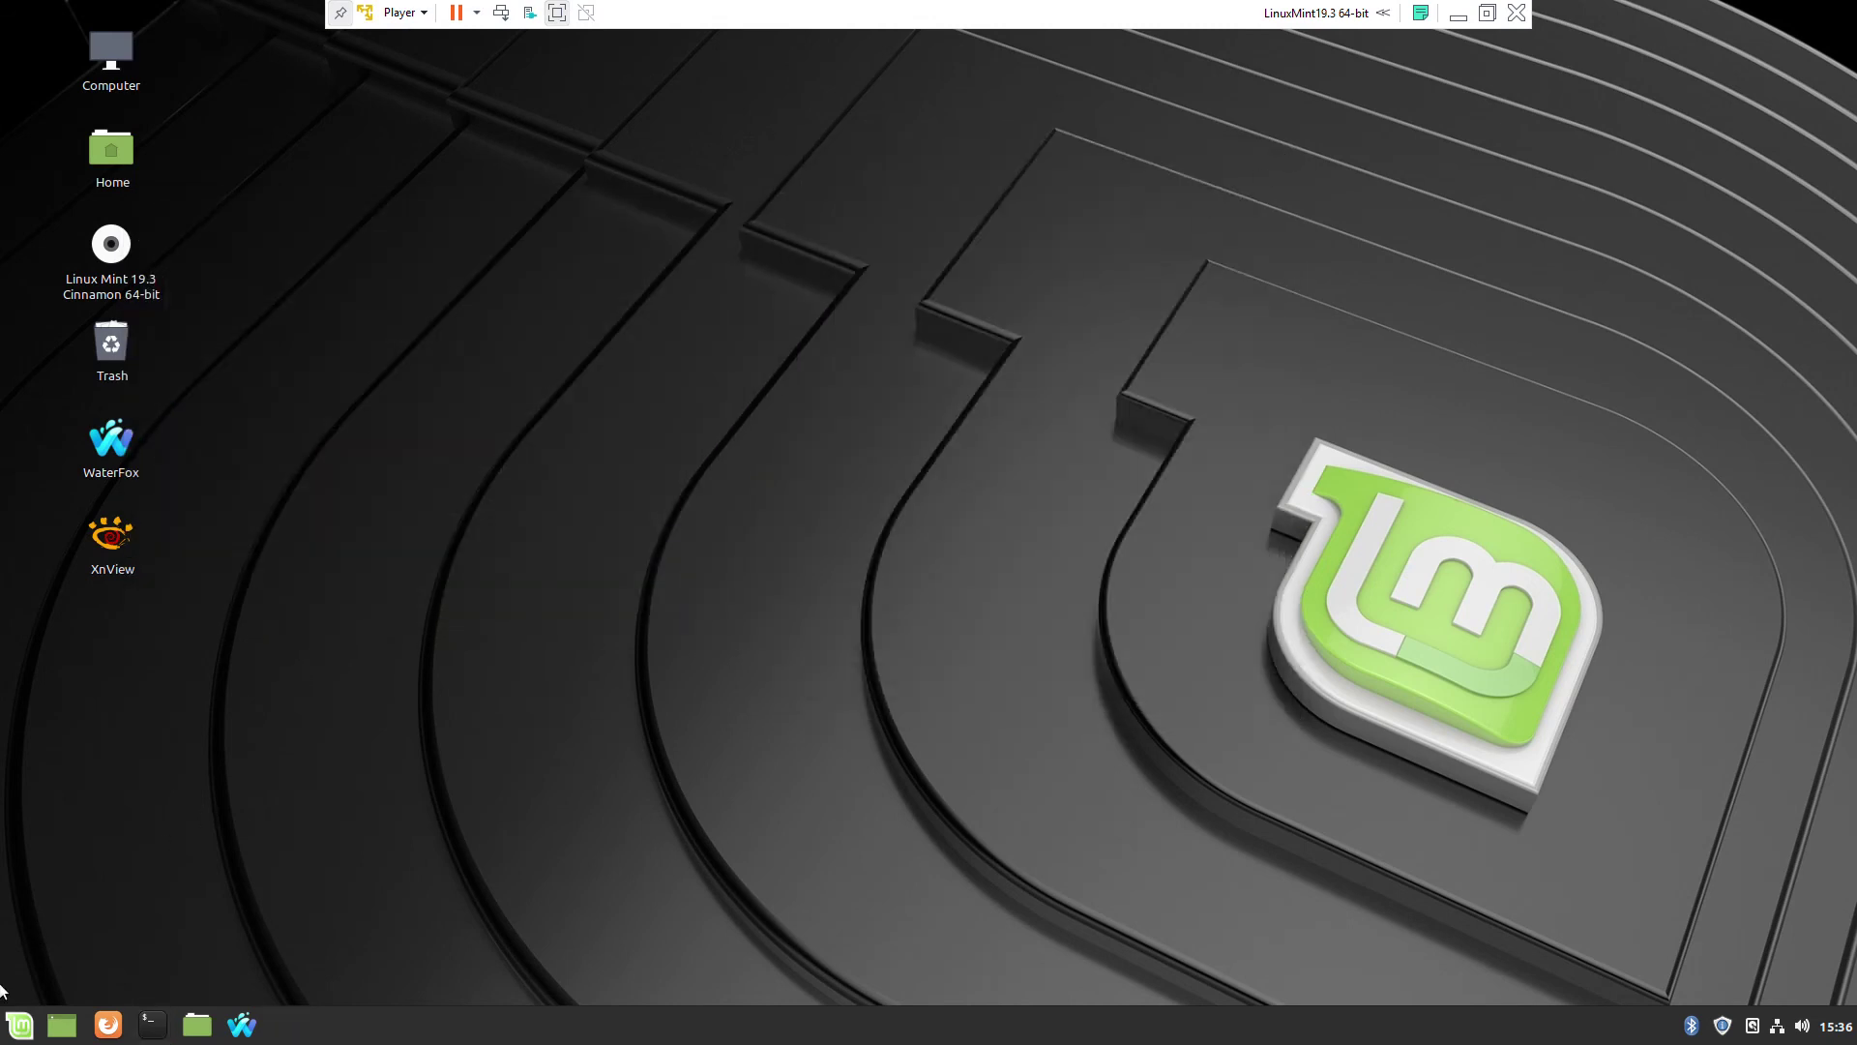
# Step: Start LibreOffice Writer from the Office section of the Menu
pyautogui.click(19, 1027)
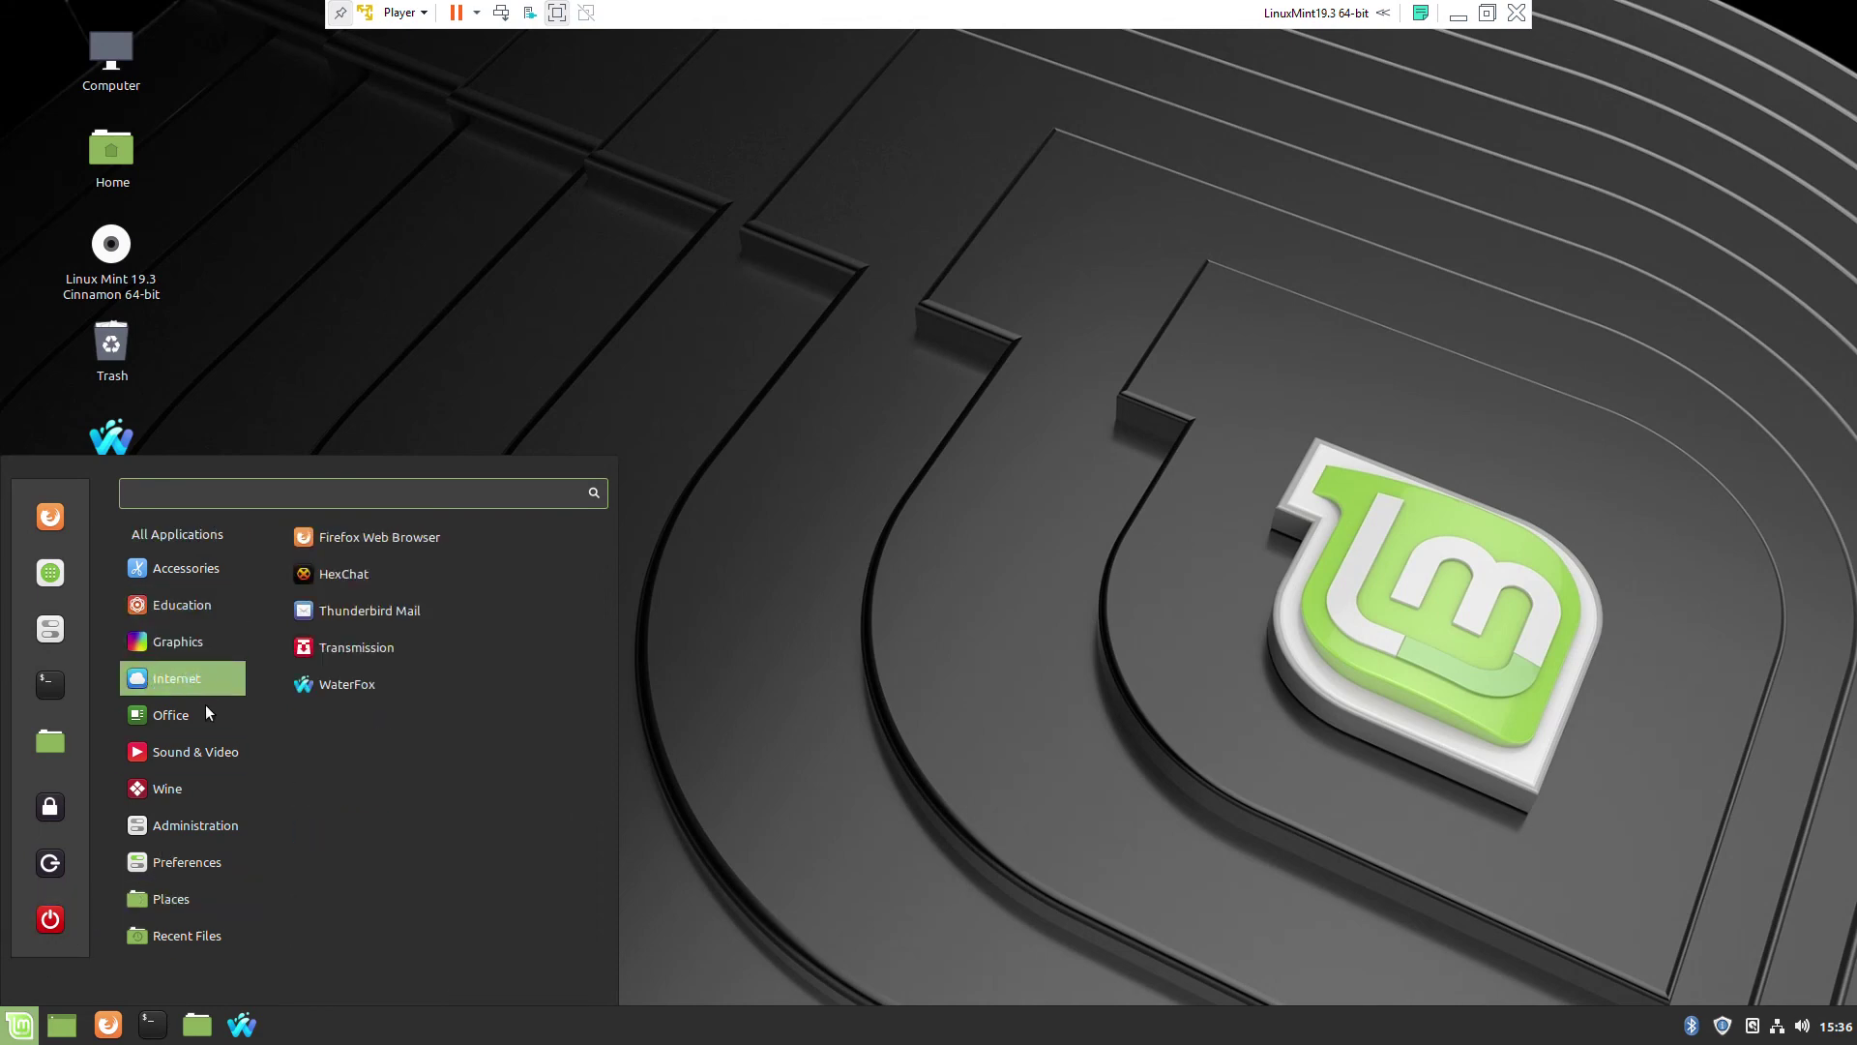
pyautogui.click(374, 828)
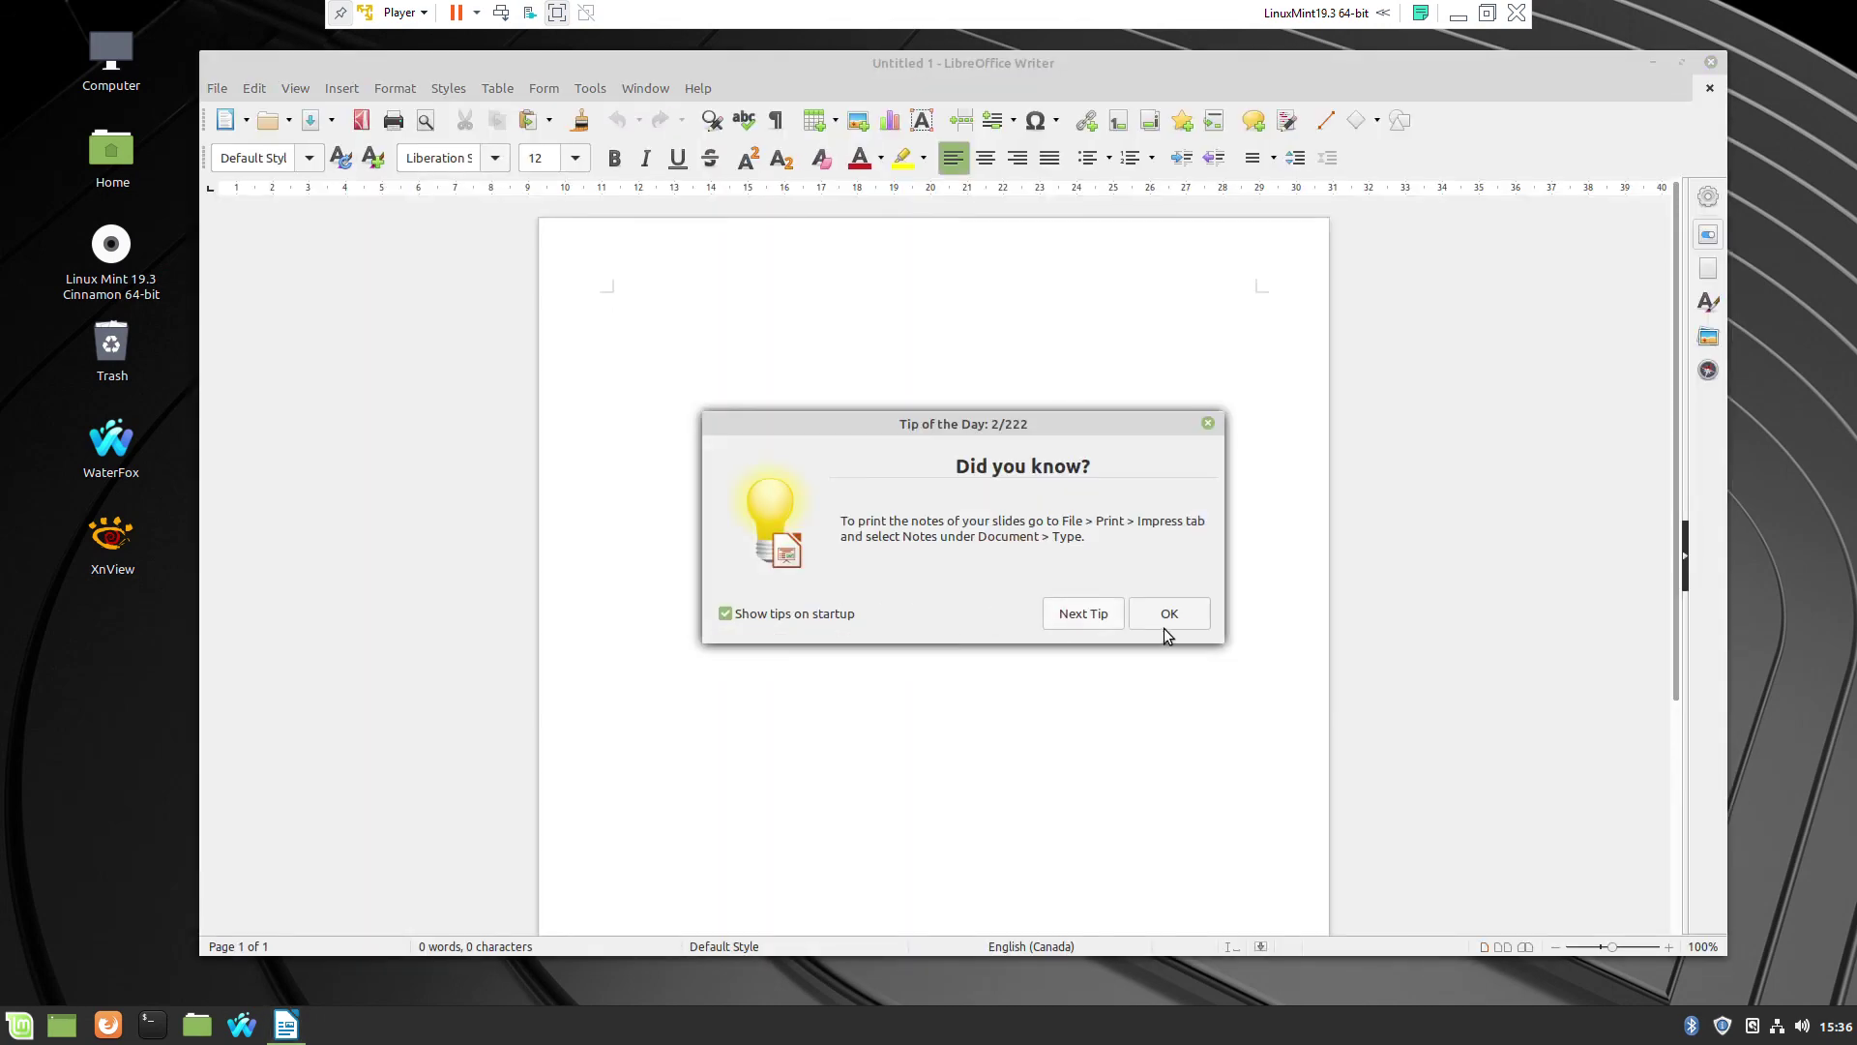
# Step: Verify Times New Roman and Arial are listed in Writer's Font Name dropdown, then exit Writer
pyautogui.click(1167, 615)
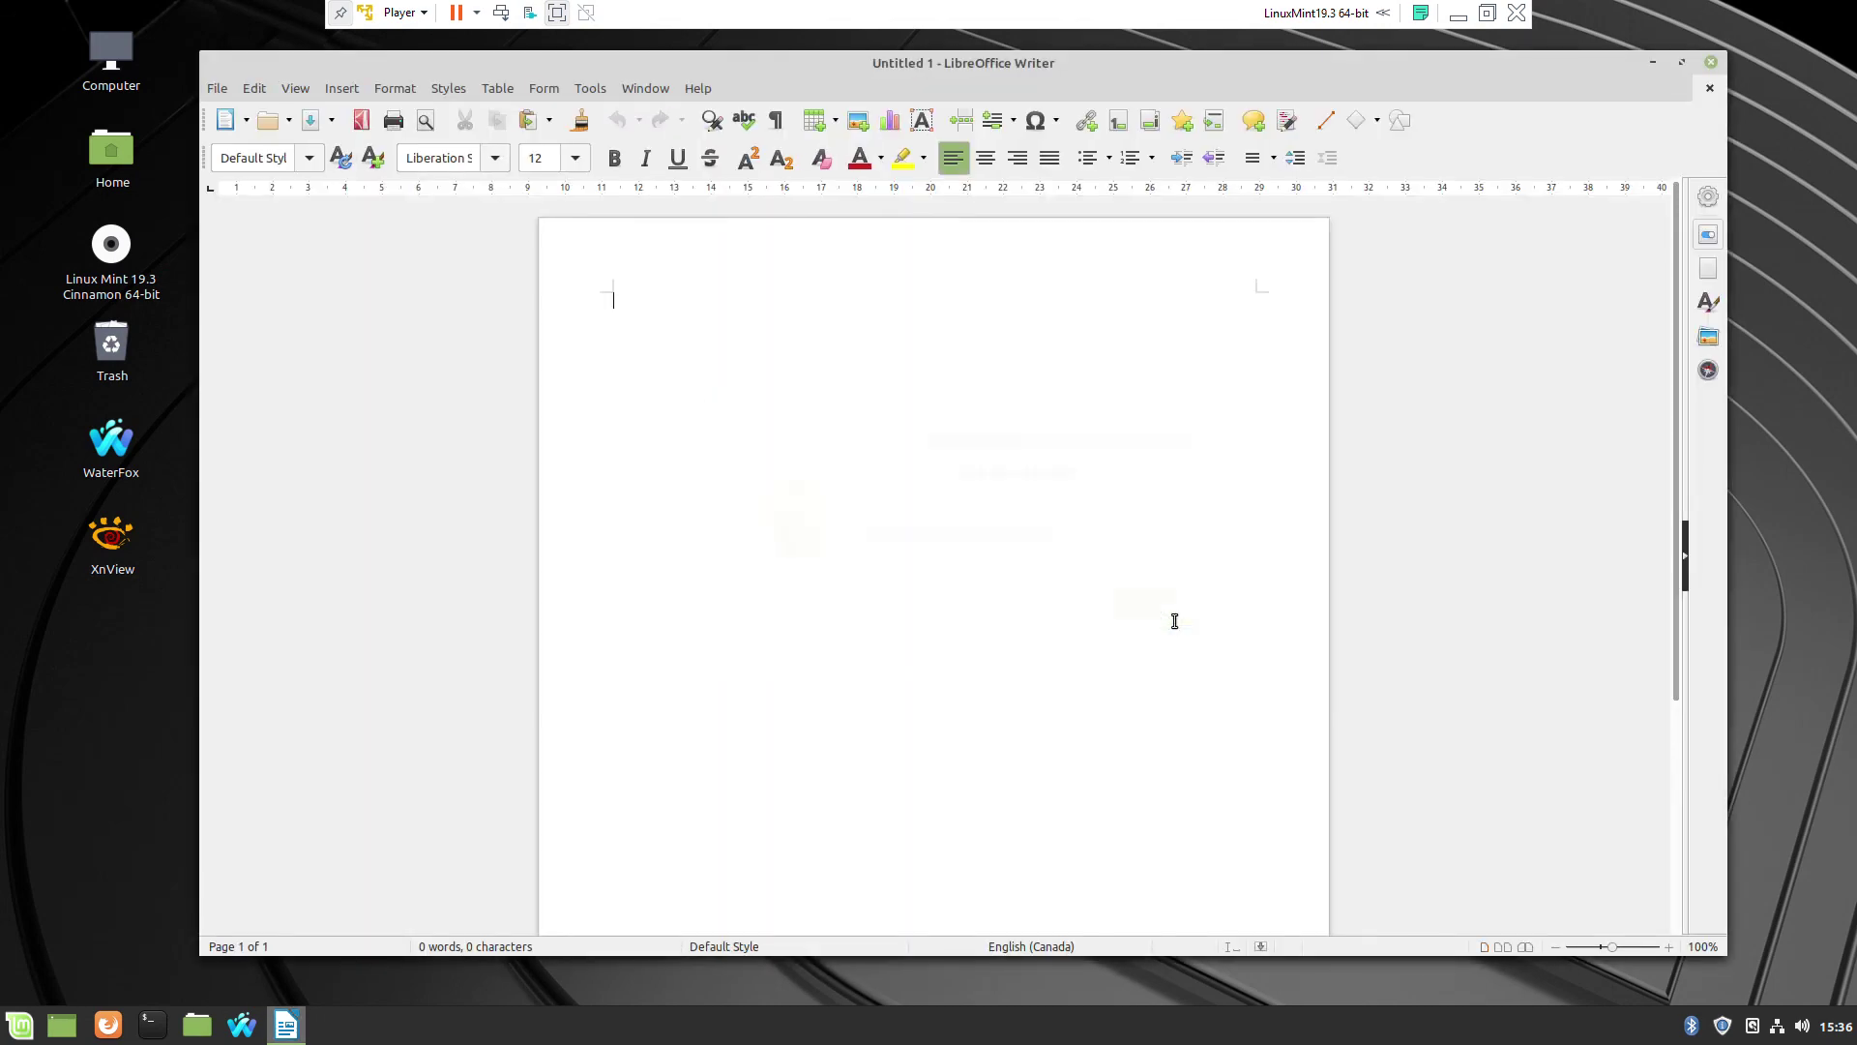
pyautogui.click(494, 159)
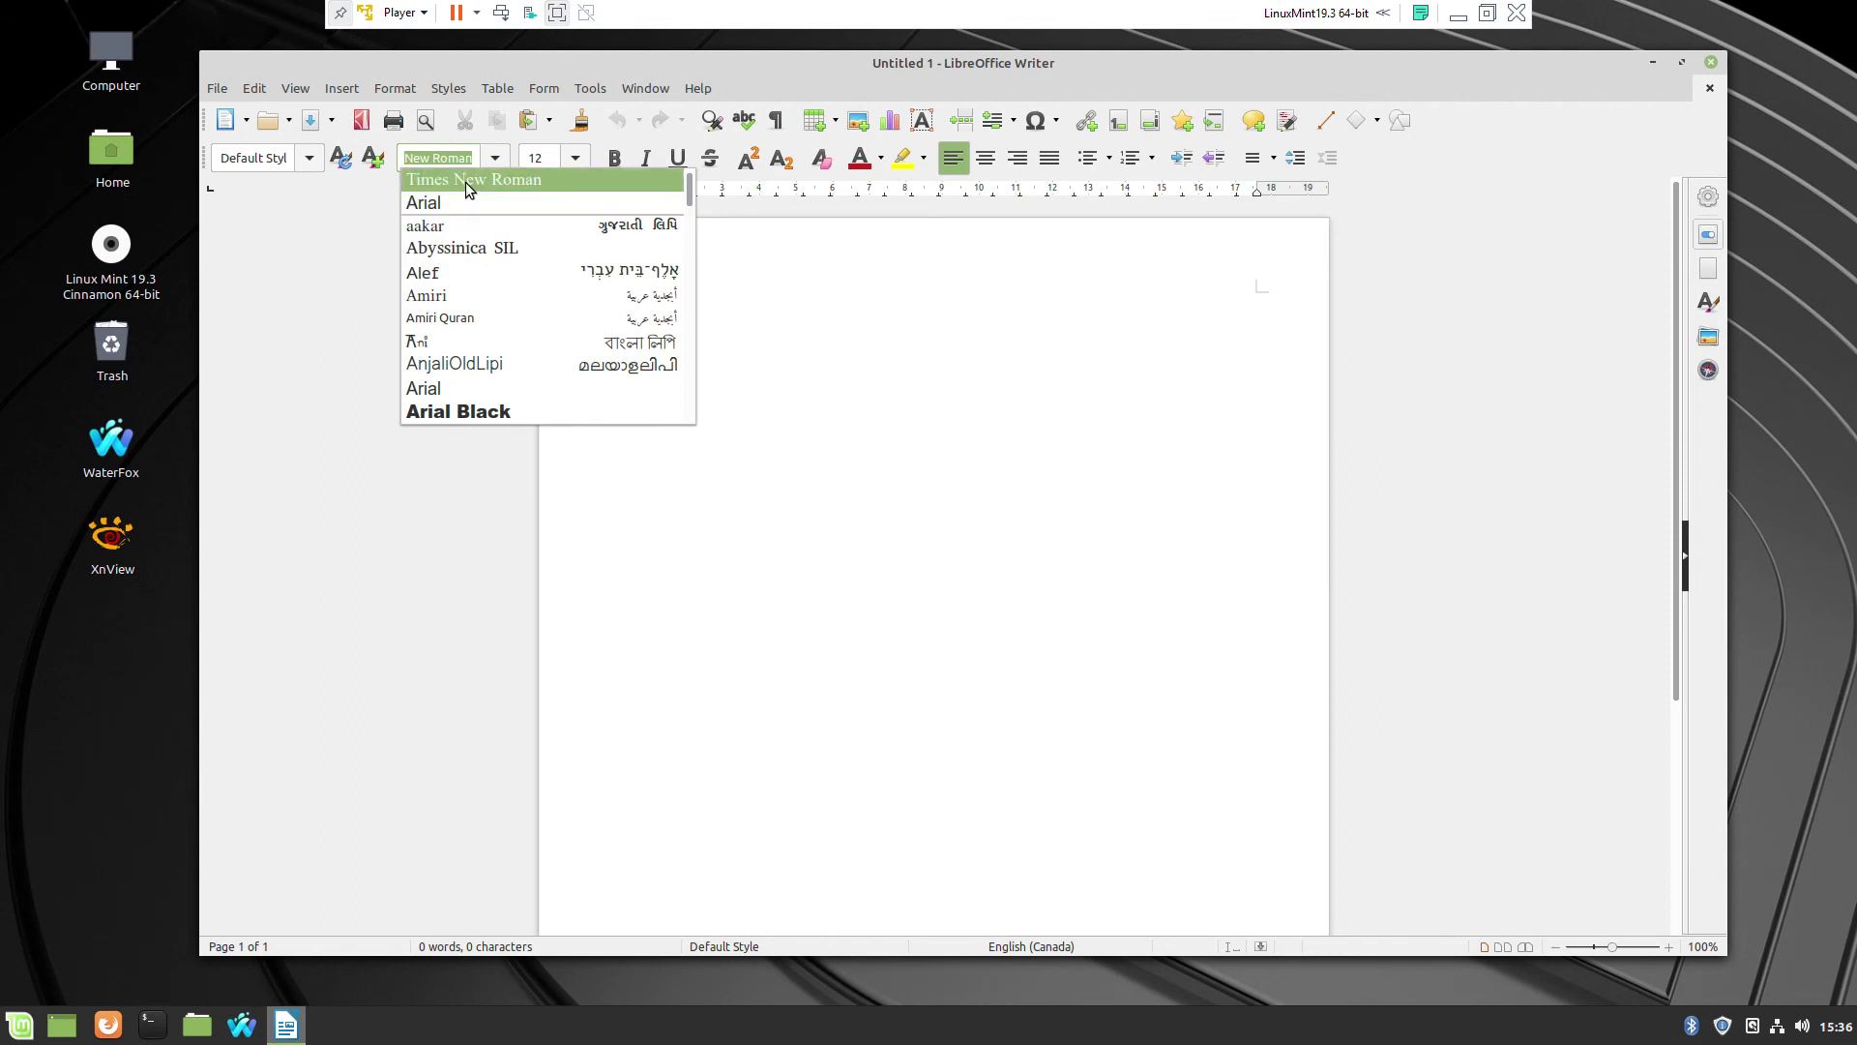
pyautogui.click(494, 158)
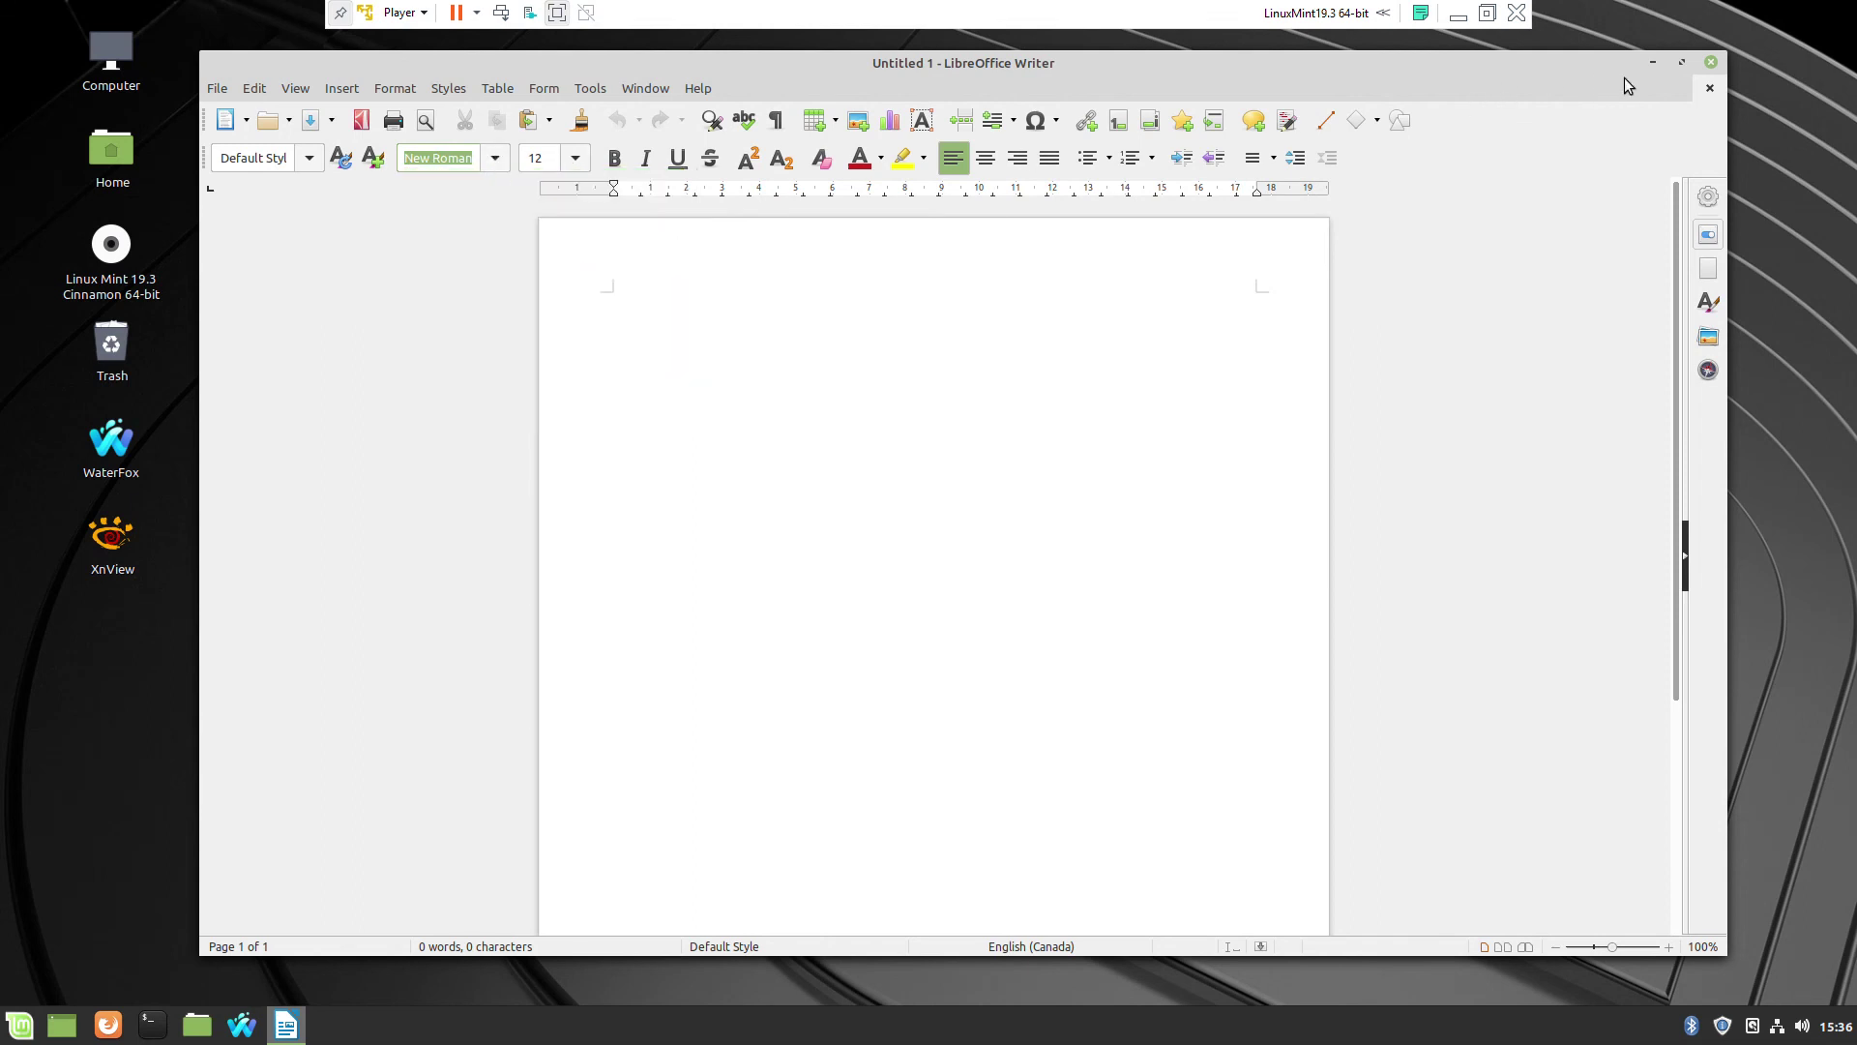
pyautogui.click(1711, 63)
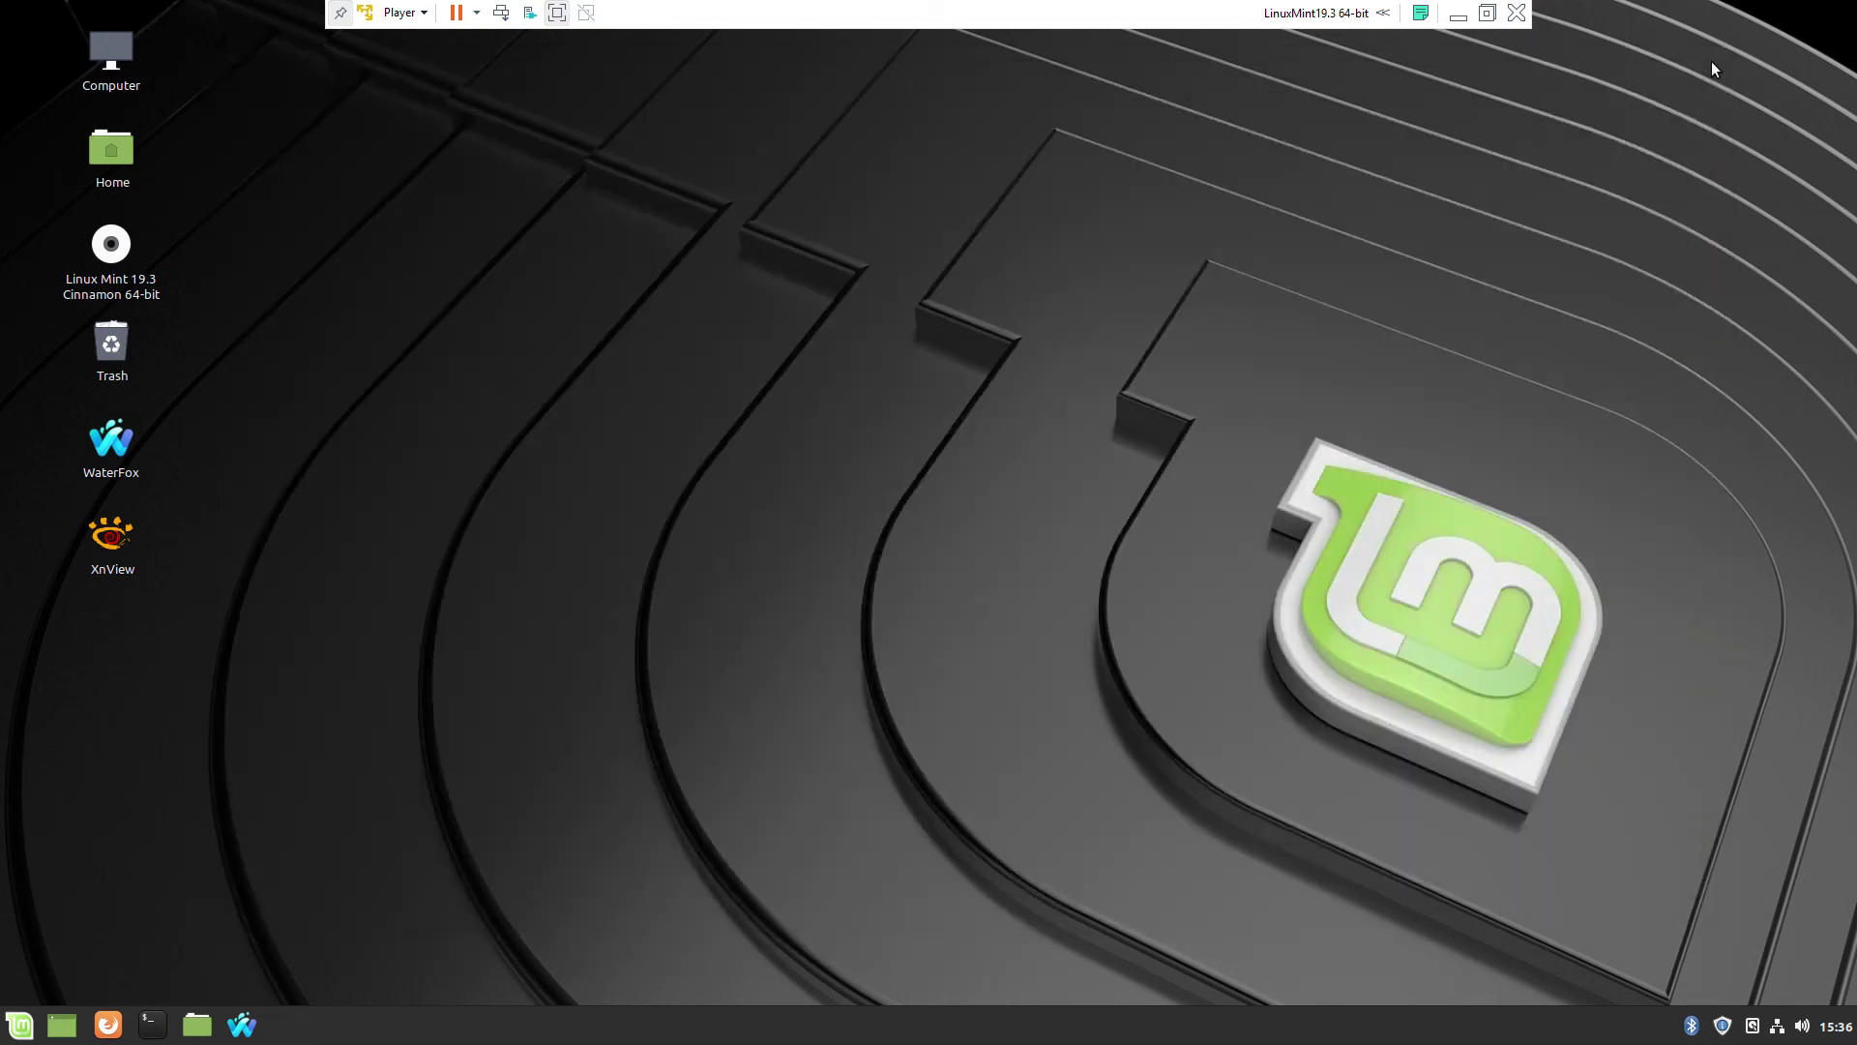